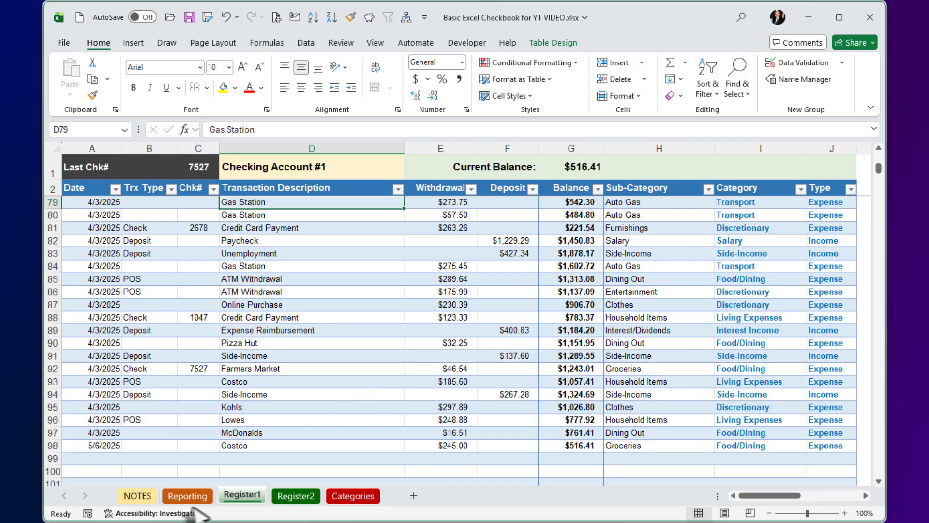
# Add a transaction in row 99 of Register1 dated 5/8 for Amazon with a withdrawal of 132.55.
pyautogui.click(184, 496)
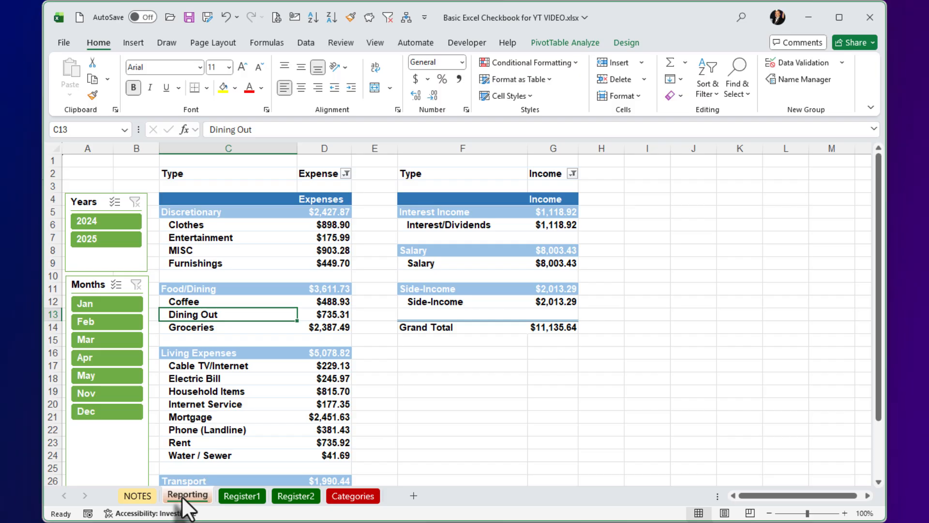
pyautogui.click(243, 495)
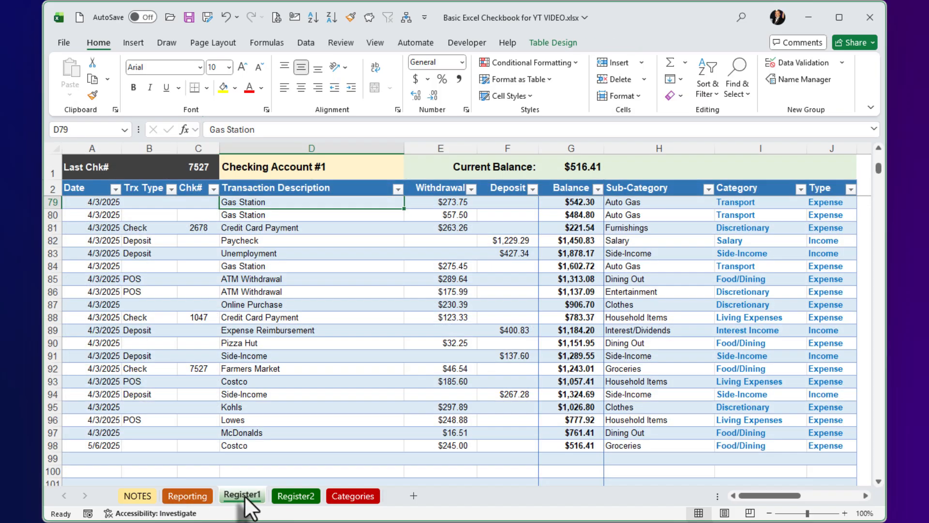
pyautogui.click(92, 458)
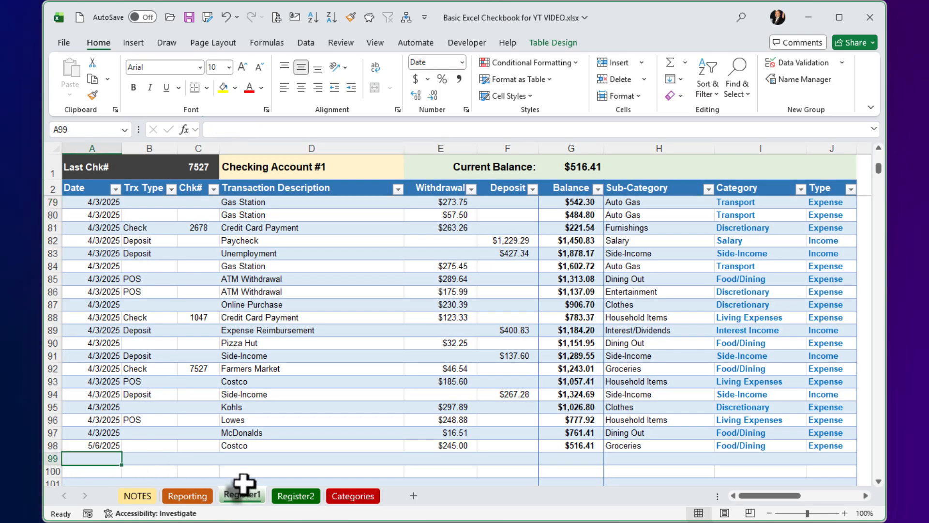
pyautogui.write('5/8')
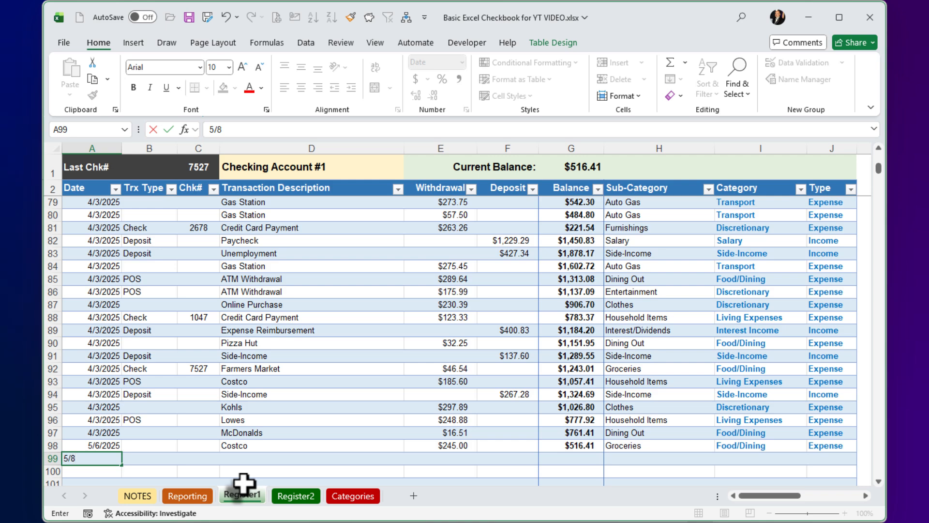
pyautogui.press('Tab')
pyautogui.press('Tab')
pyautogui.press('Tab')
pyautogui.write('Ama')
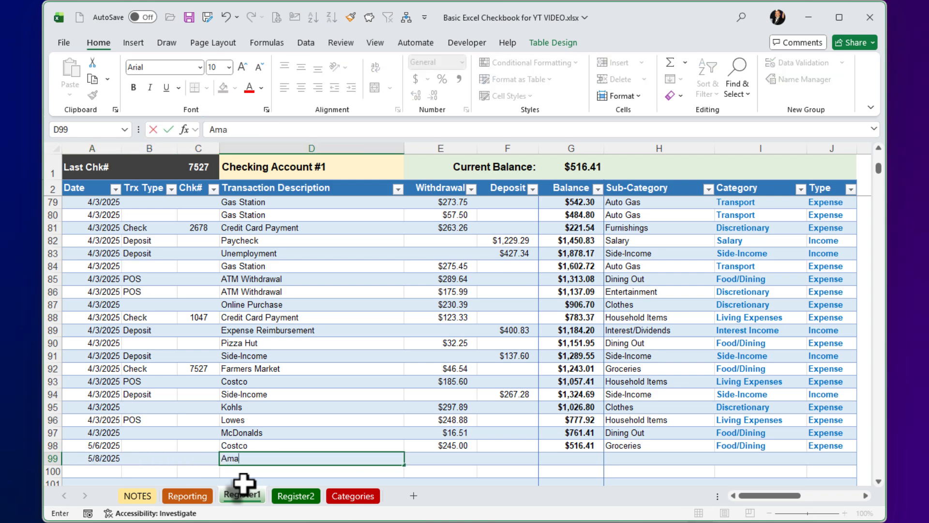
pyautogui.write('zon')
pyautogui.press('Tab')
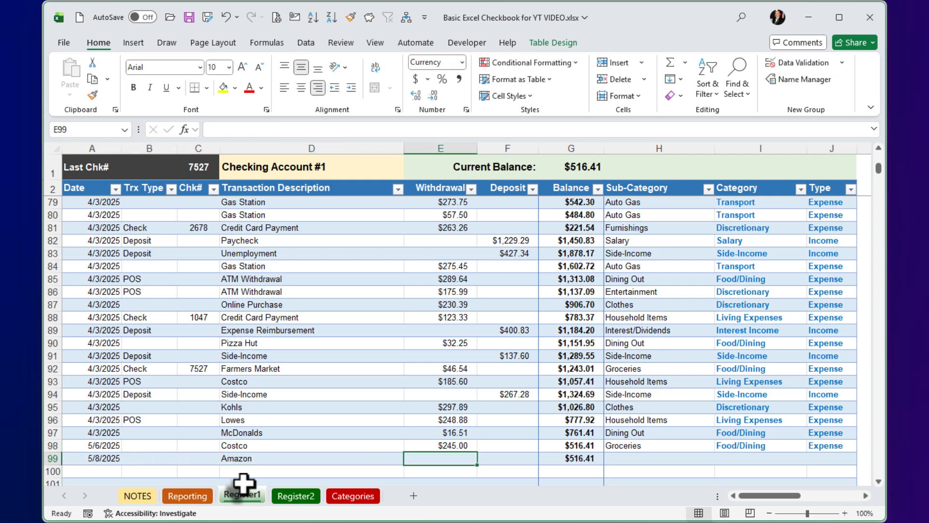
pyautogui.write('132.55')
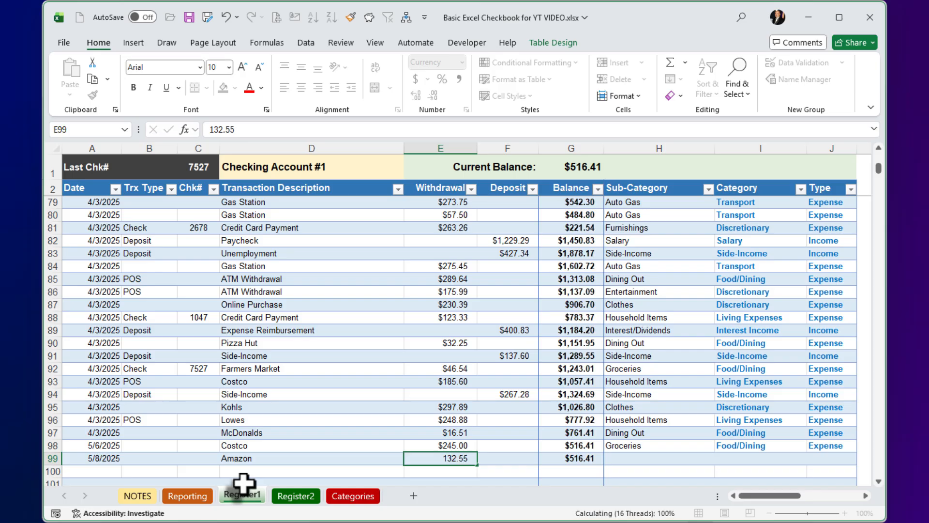
pyautogui.press('Tab')
pyautogui.press('Tab')
pyautogui.press('Tab')
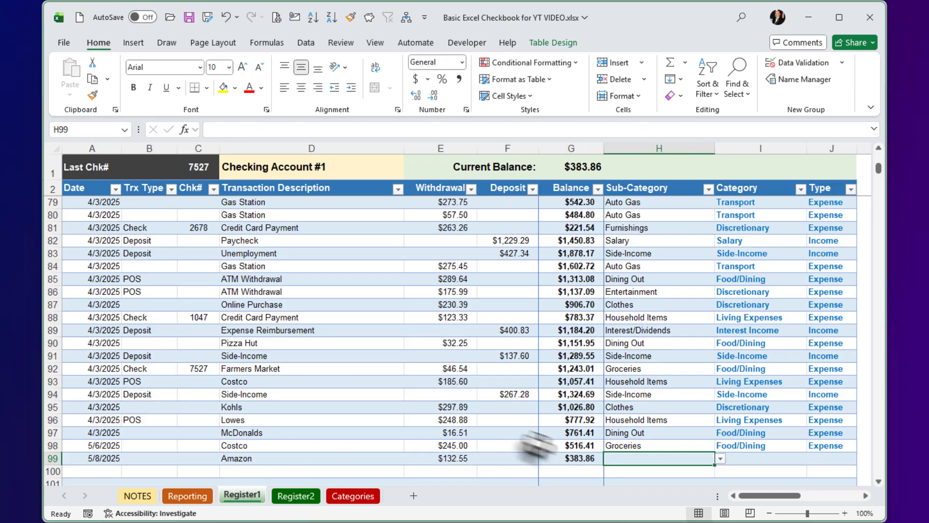
# Choose a sub-category for the Amazon transaction from the cell's list of allowed values.
pyautogui.click(721, 458)
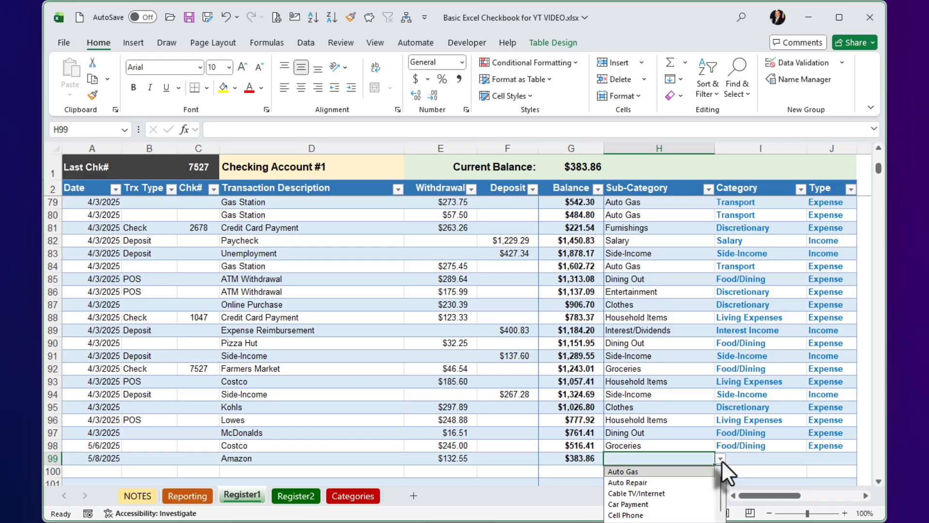
pyautogui.scroll(-3, 665, 508)
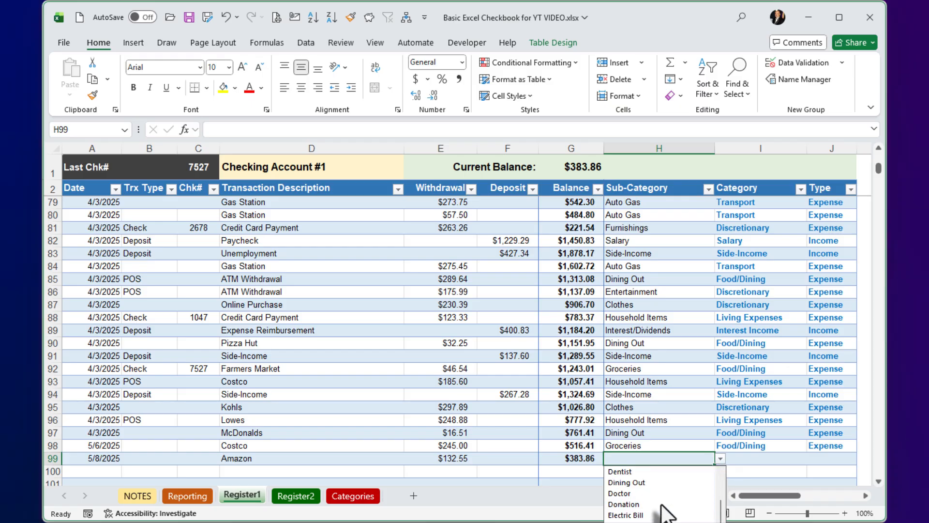
pyautogui.scroll(-2, 666, 513)
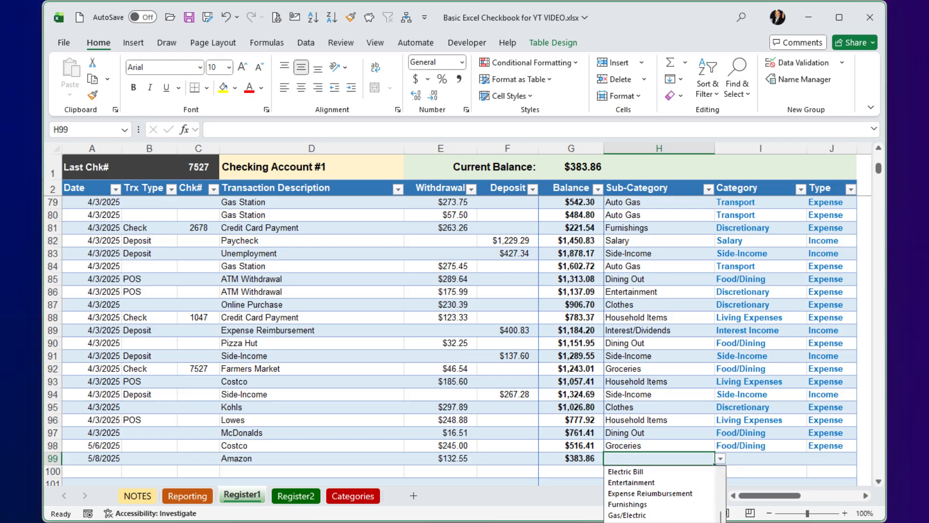
pyautogui.click(638, 522)
pyautogui.click(632, 471)
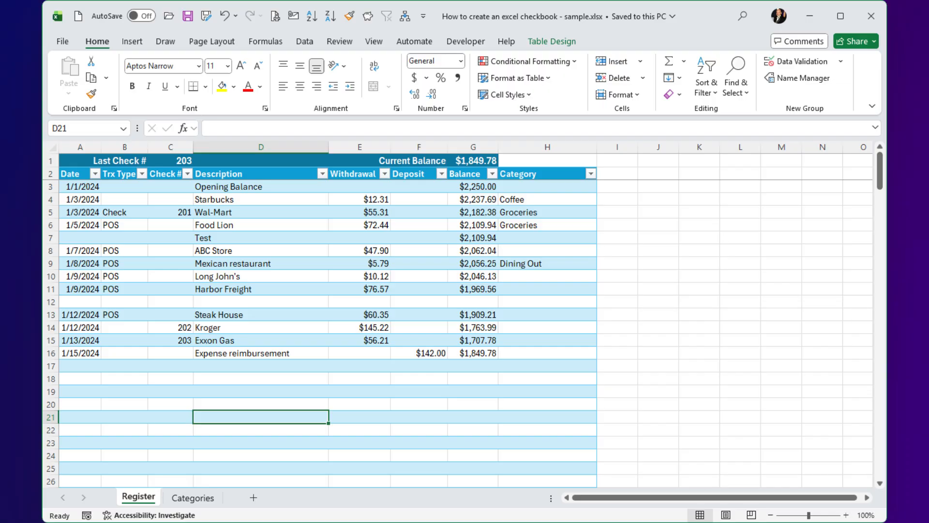
# Examine the category list on the Categories sheet of the sample checkbook and its table name and design settings.
pyautogui.click(191, 498)
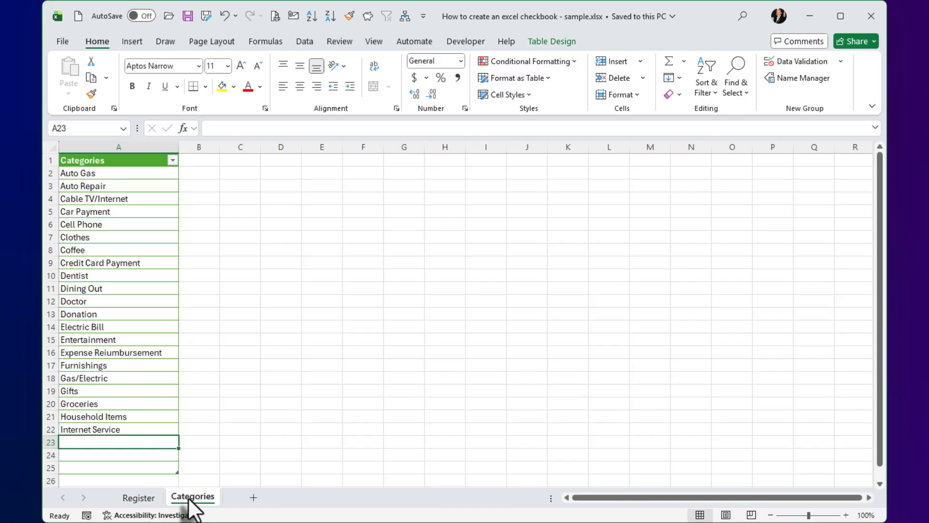
pyautogui.click(108, 236)
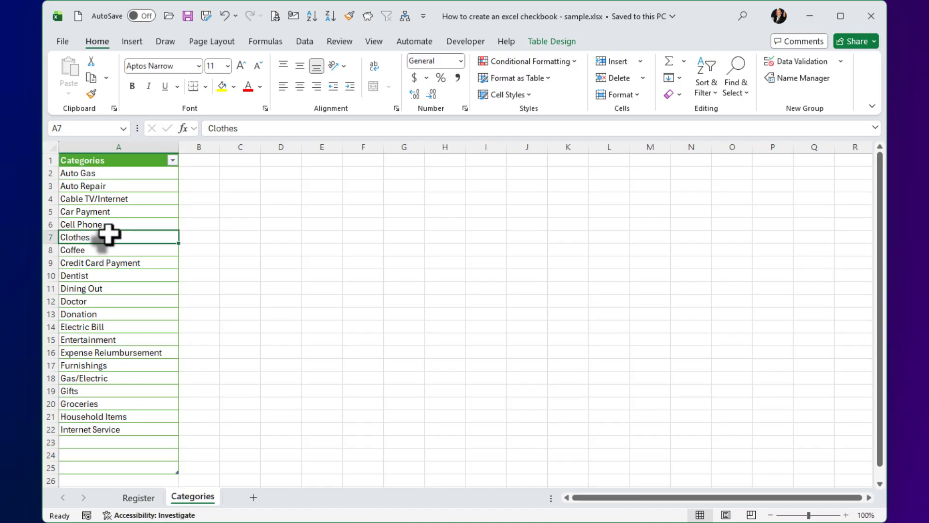
pyautogui.click(103, 212)
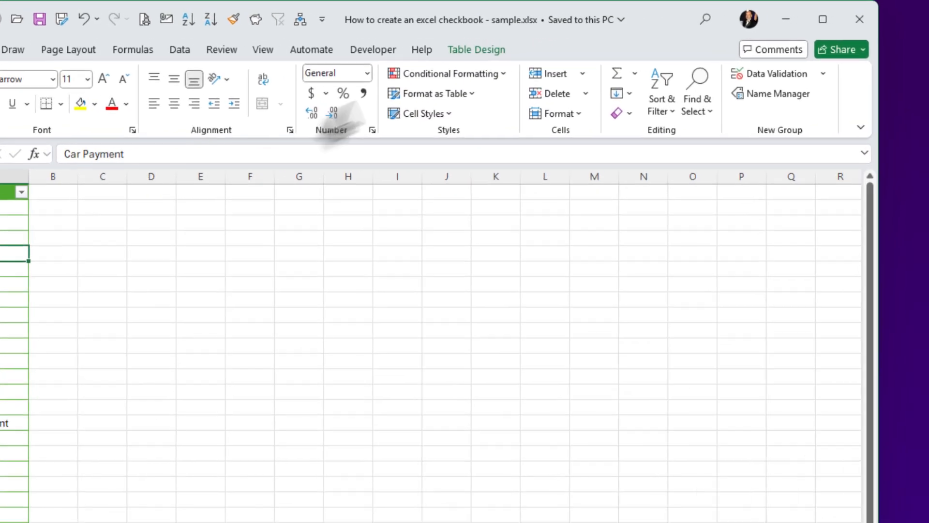
pyautogui.click(491, 52)
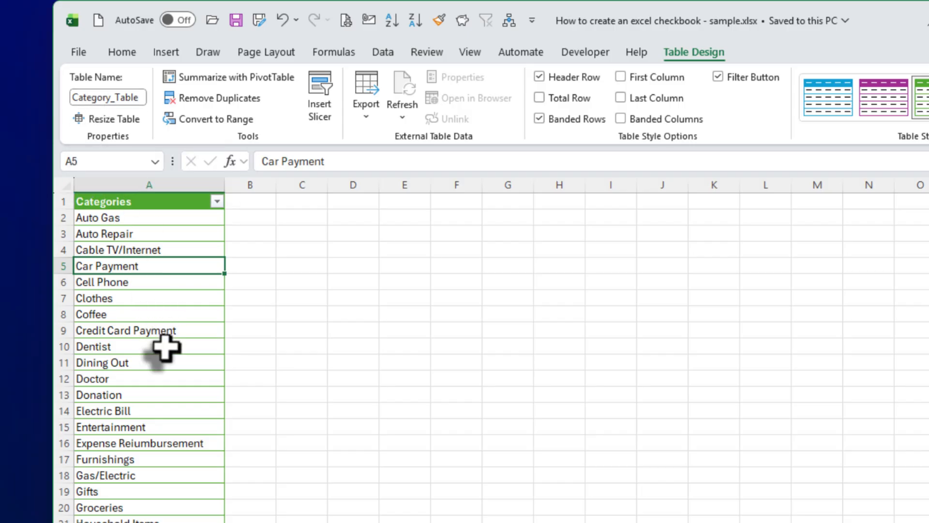
# Insert two new table columns to the right of the Categories column, starting from the Auto Gas cell.
pyautogui.press('Up')
pyautogui.press('Up')
pyautogui.press('Up')
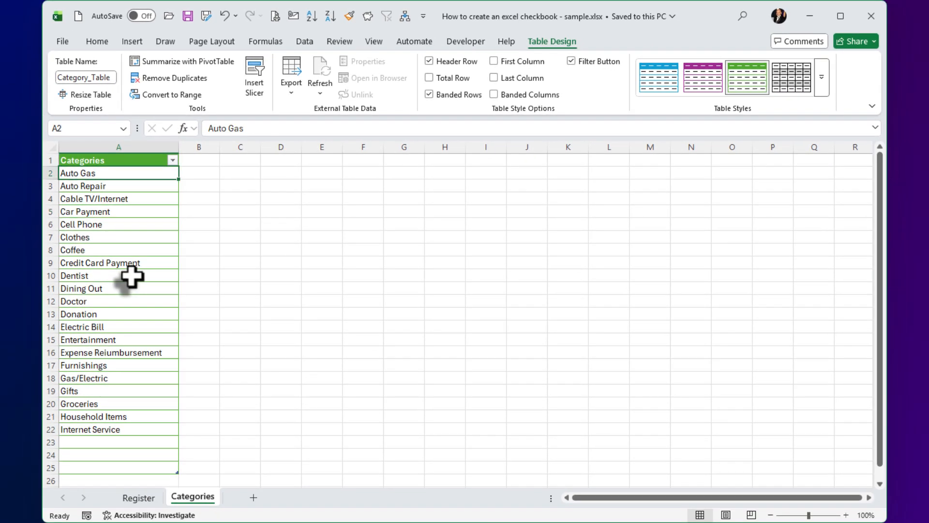
pyautogui.rightClick(126, 174)
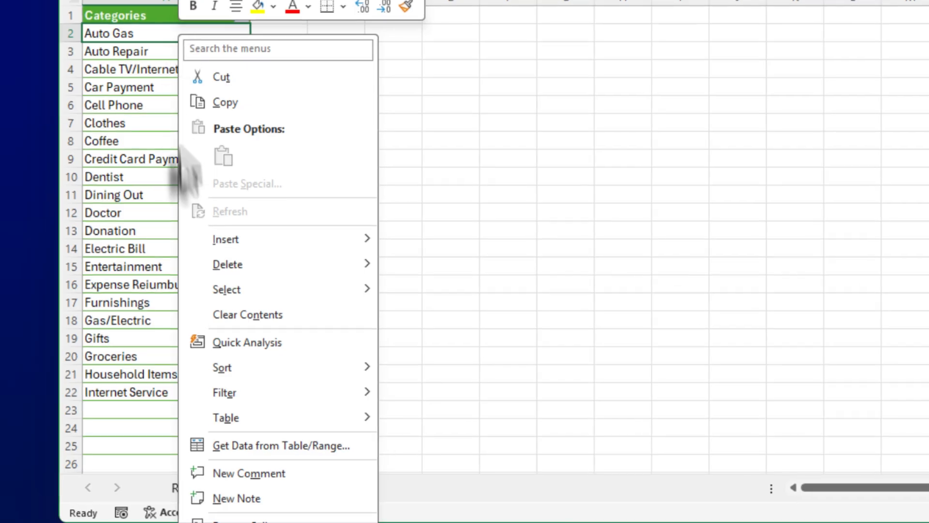
pyautogui.moveTo(161, 322)
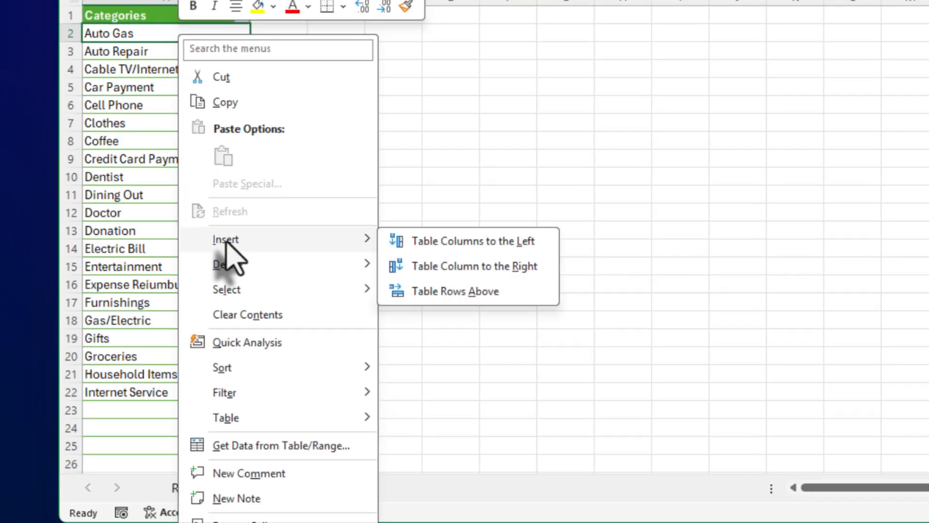
pyautogui.click(496, 269)
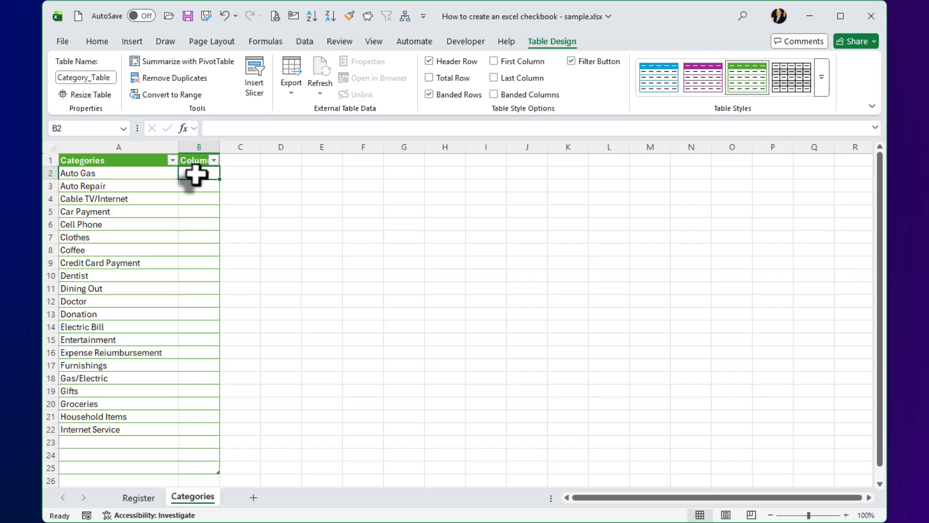
pyautogui.rightClick(193, 173)
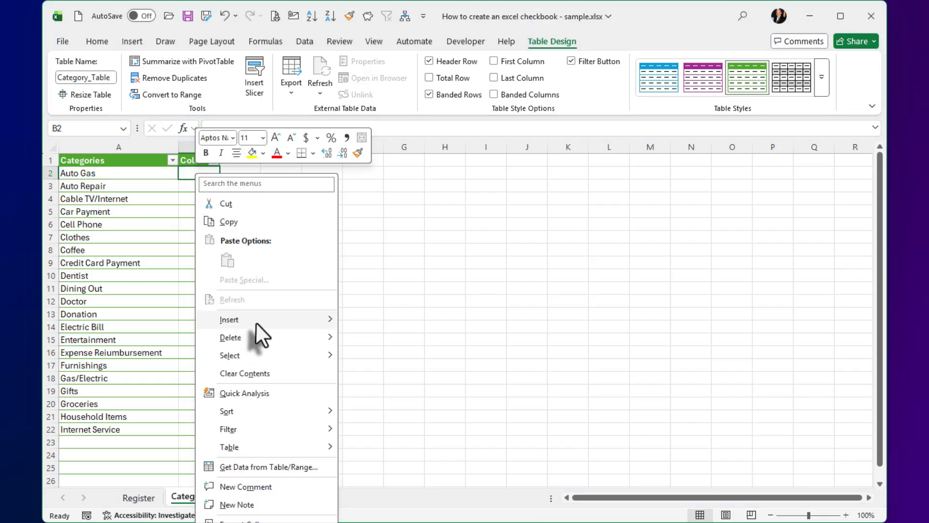
pyautogui.moveTo(255, 322)
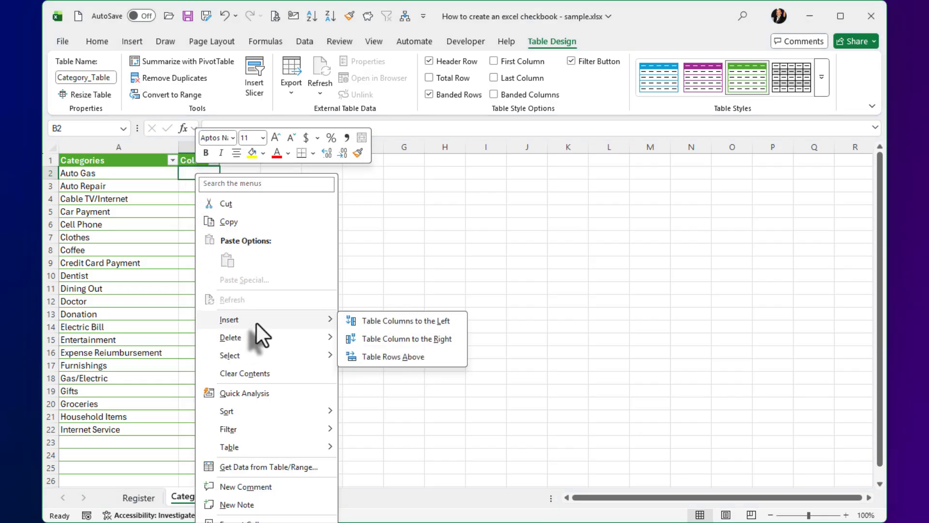
pyautogui.click(396, 339)
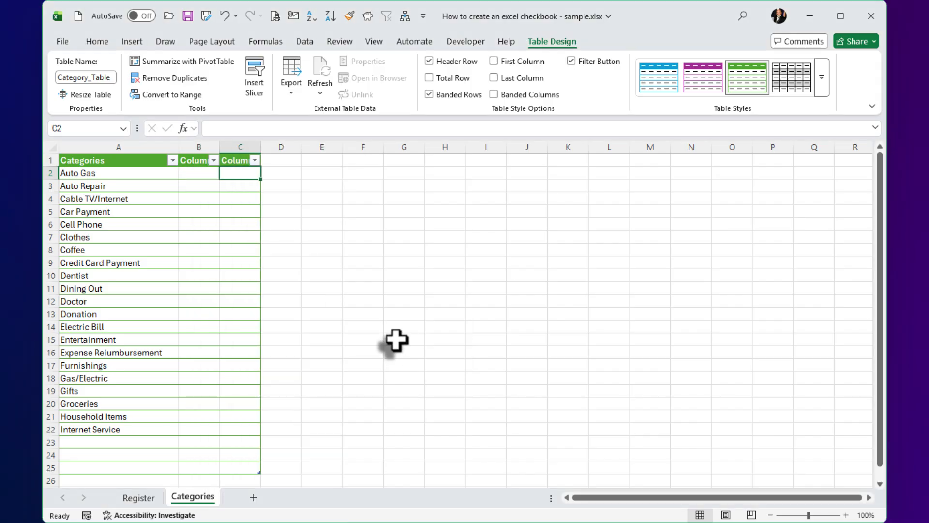
# Rename the two new column headers Sub-Category and Type, and widen the Sub-Category column.
pyautogui.click(193, 159)
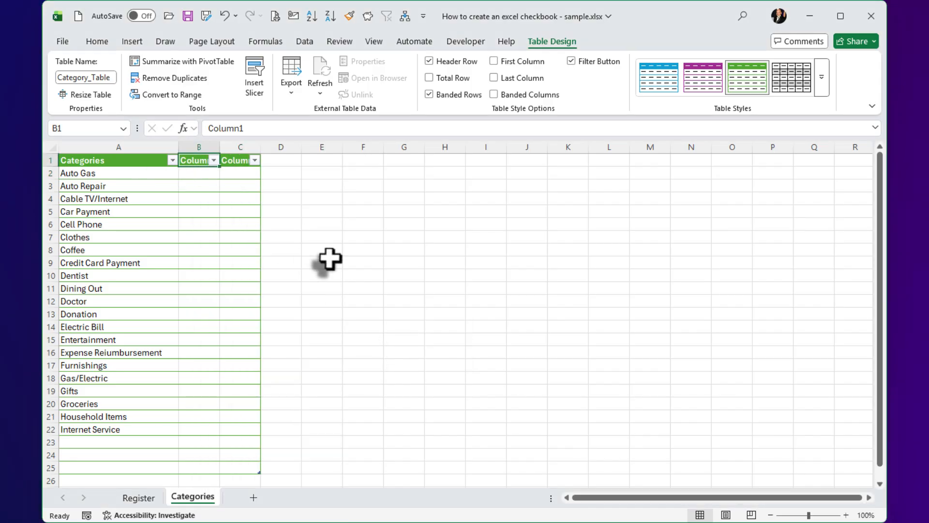
pyautogui.write('Sub')
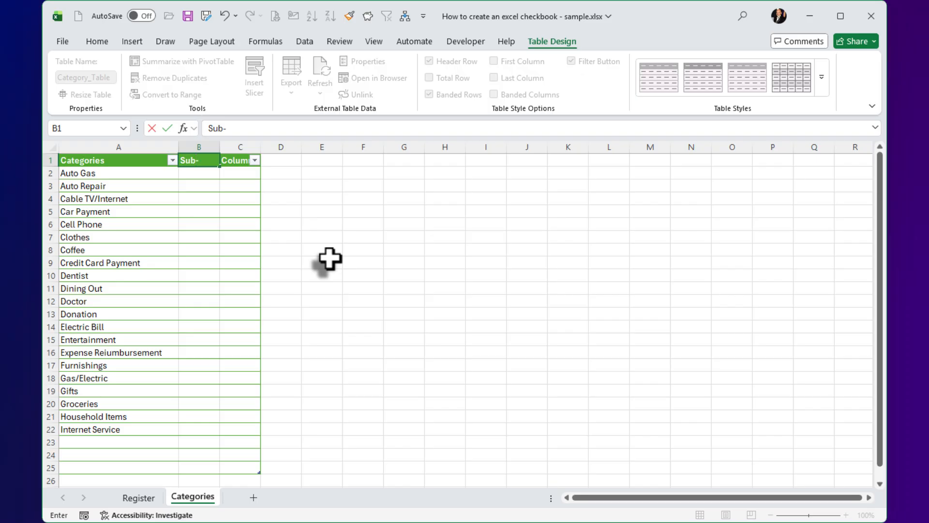
pyautogui.write('-Category')
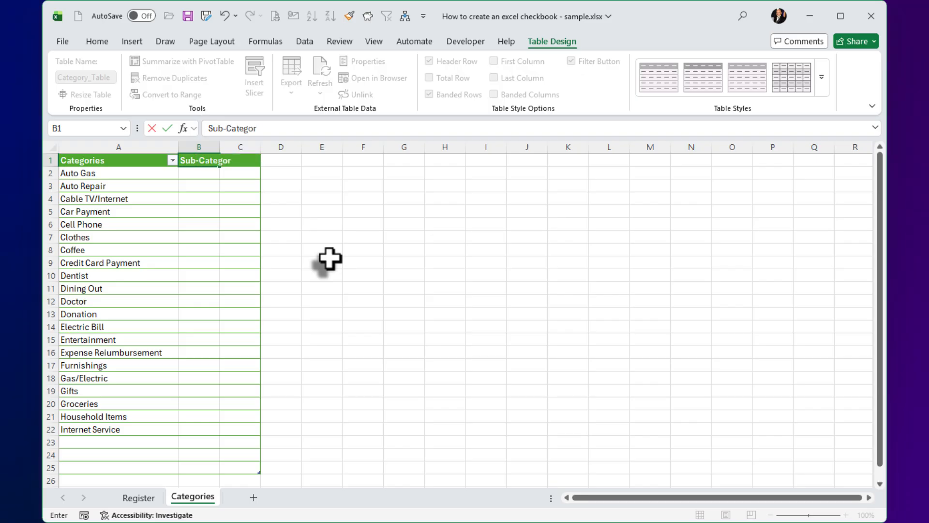
pyautogui.press('Return')
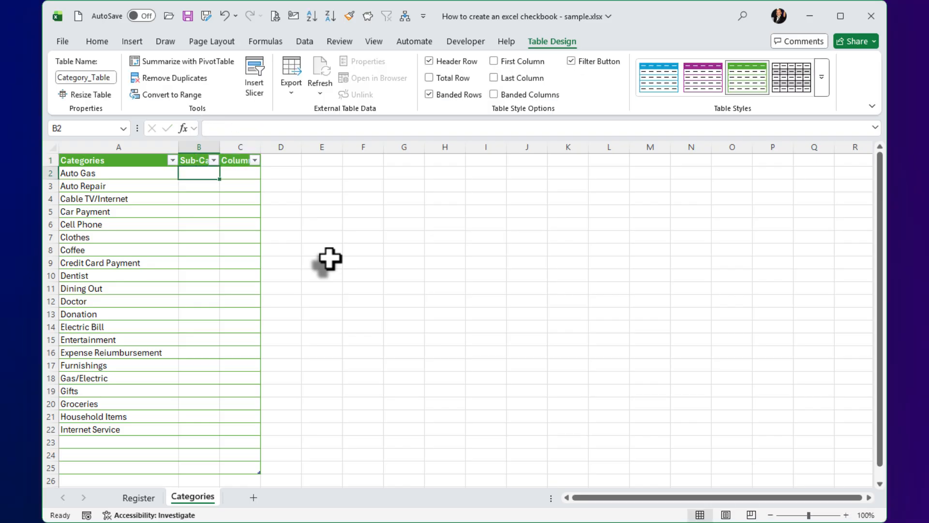
pyautogui.click(236, 148)
pyautogui.click(241, 161)
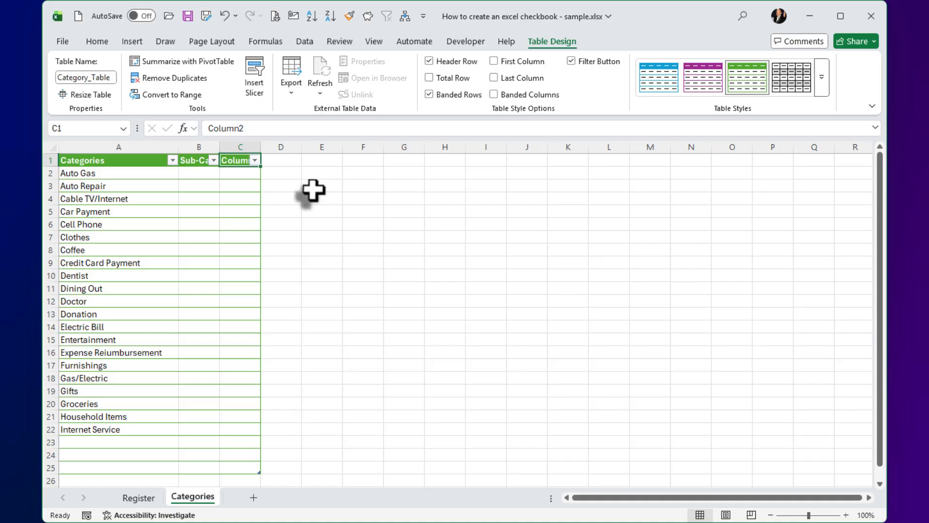
pyautogui.write('Type')
pyautogui.press('Return')
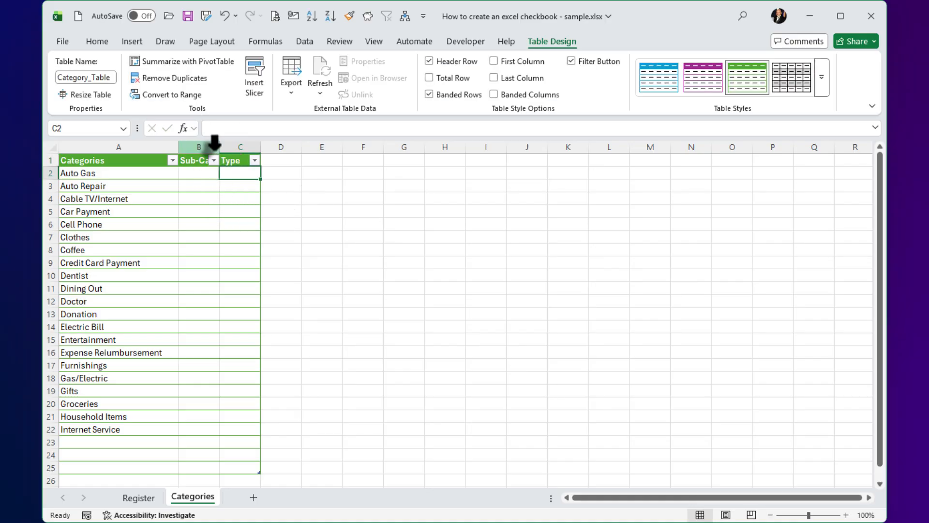
pyautogui.moveTo(221, 149); pyautogui.dragTo(323, 159)
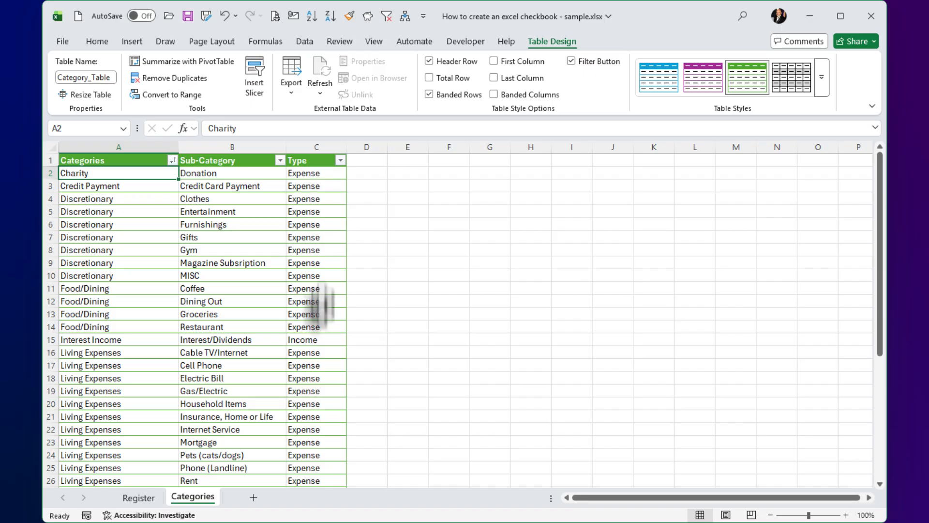
# Insert a table column to the left of the Category column in the Register sheet's table.
pyautogui.scroll(-5, 333, 439)
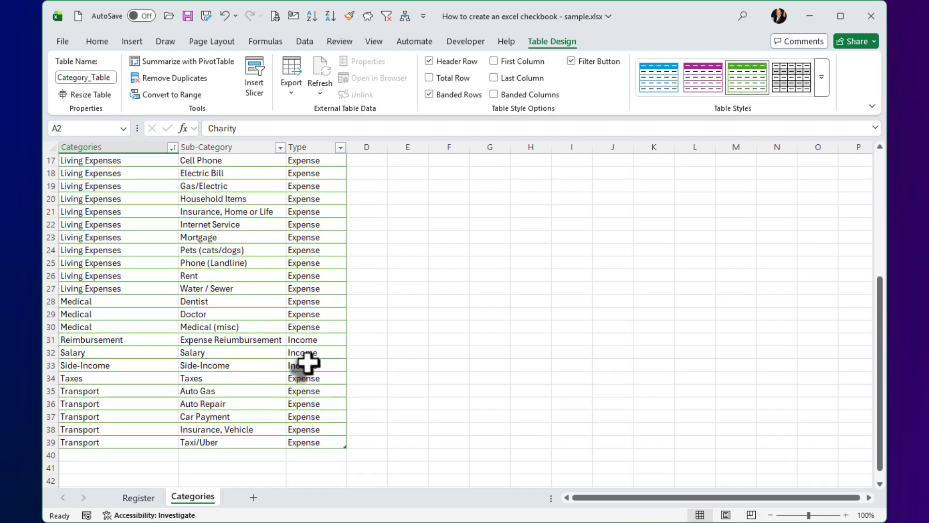
pyautogui.scroll(5, 307, 365)
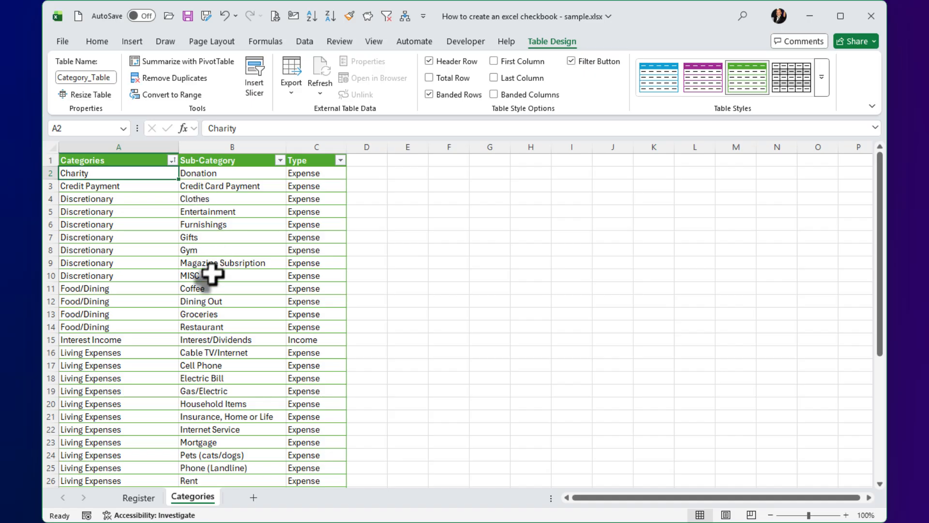
pyautogui.click(137, 498)
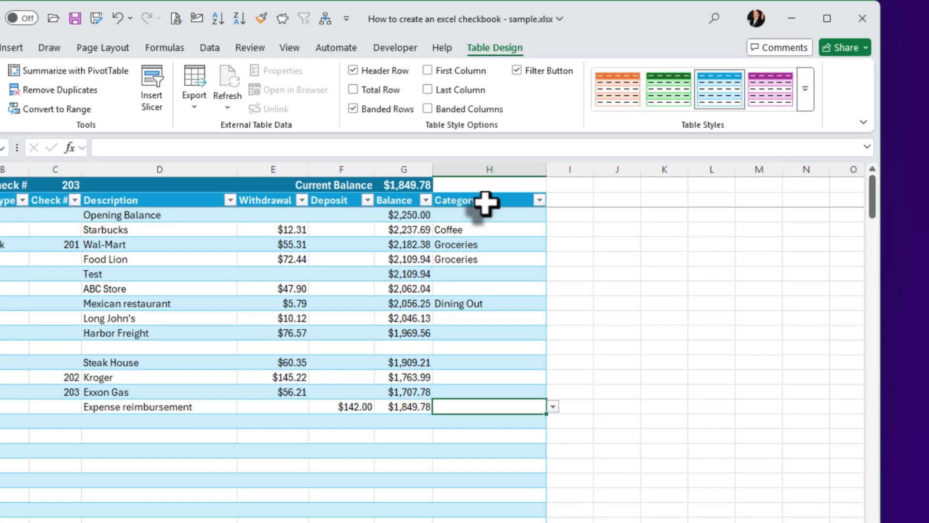
pyautogui.rightClick(487, 201)
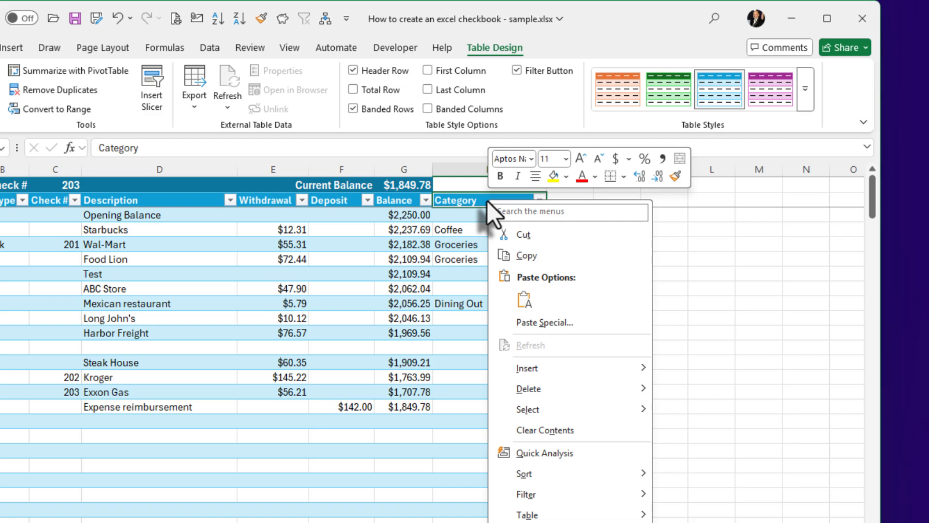
pyautogui.moveTo(558, 371)
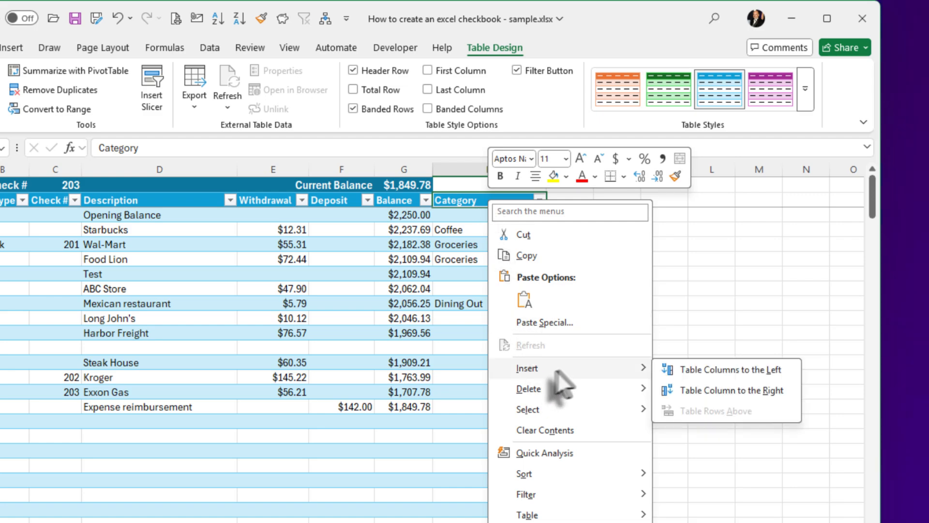
pyautogui.click(748, 371)
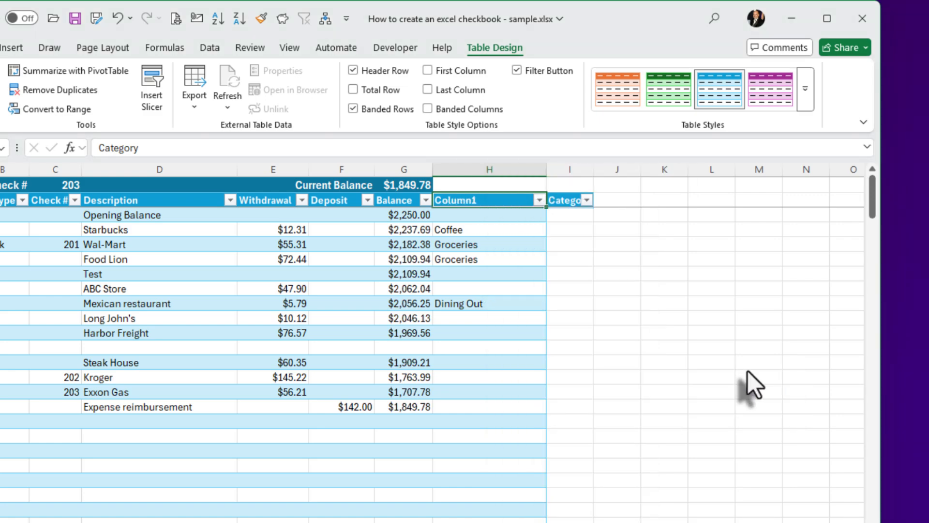
# Insert another table column to the right of the register's Category column.
pyautogui.click(568, 215)
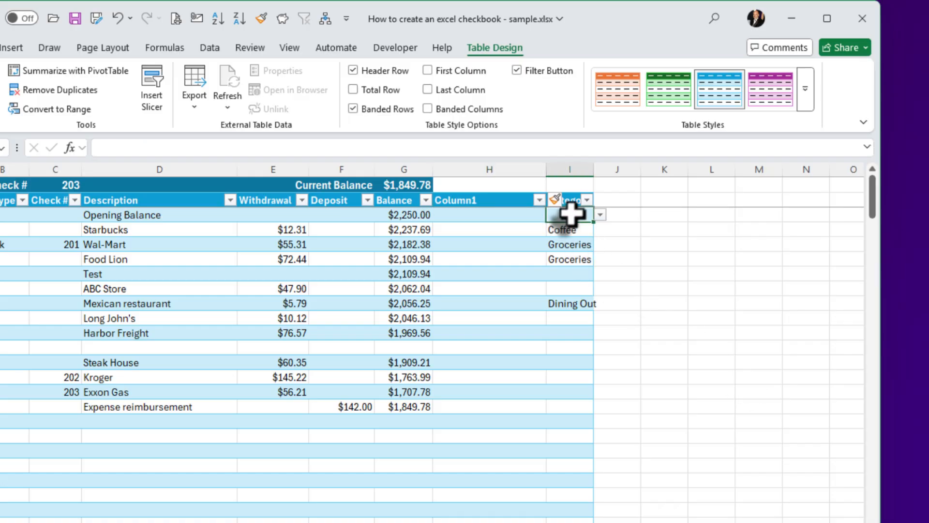
pyautogui.rightClick(570, 215)
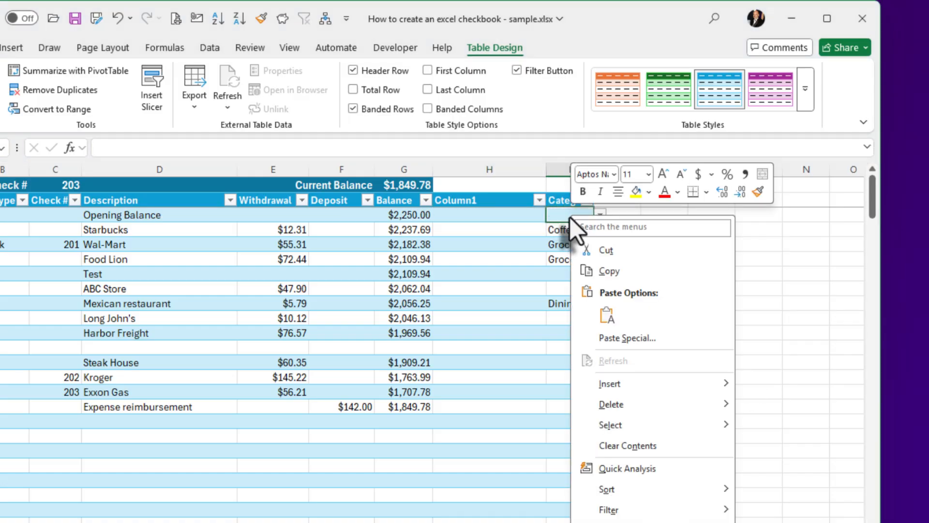
pyautogui.moveTo(632, 384)
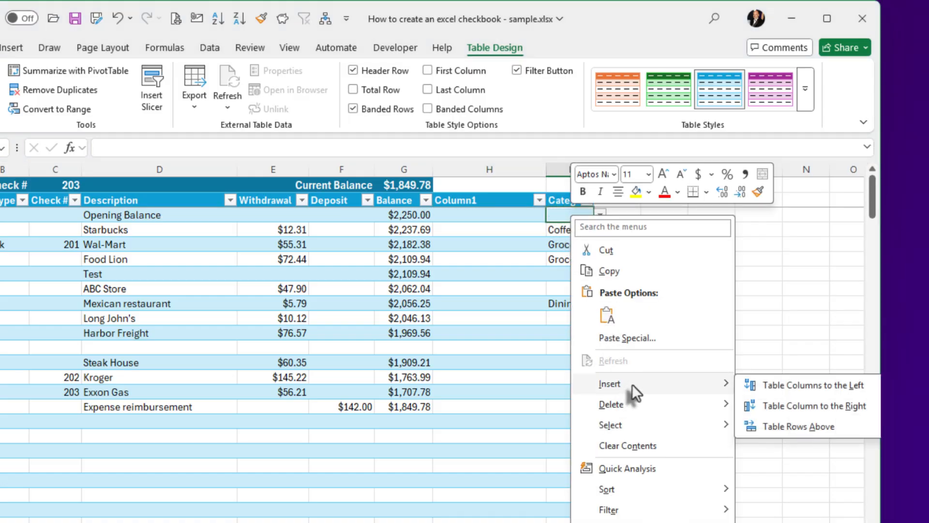
pyautogui.click(795, 407)
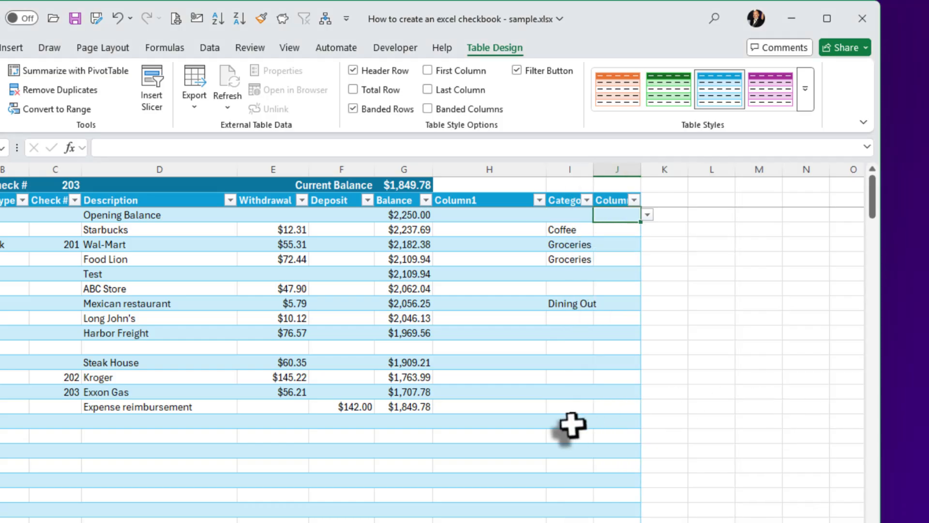
# Rename the two new register headers Sub-Category and Type, and widen the Category and Type columns to fit.
pyautogui.click(480, 201)
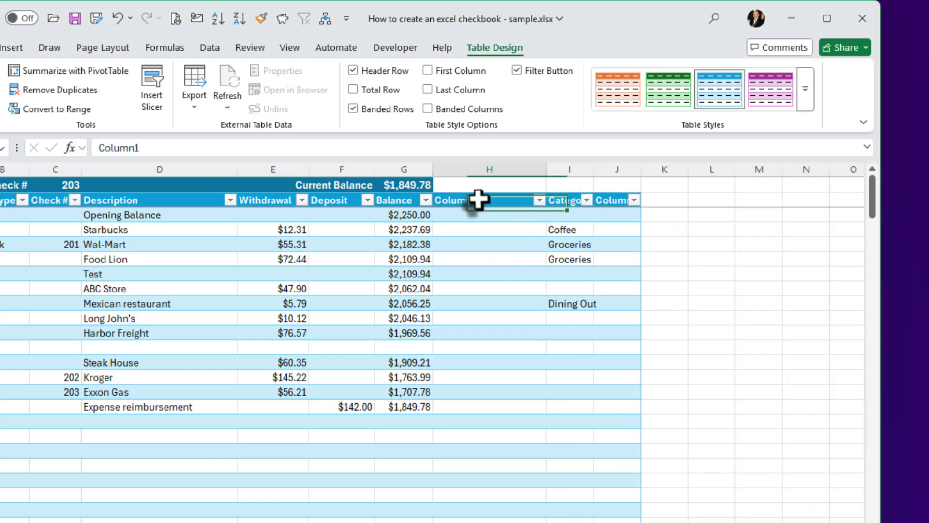
pyautogui.write('Sub')
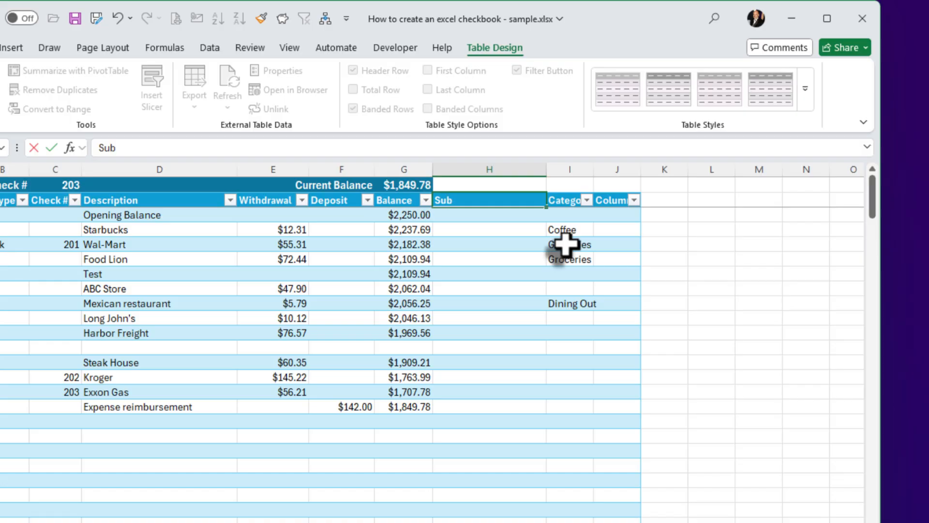
pyautogui.write('-Category')
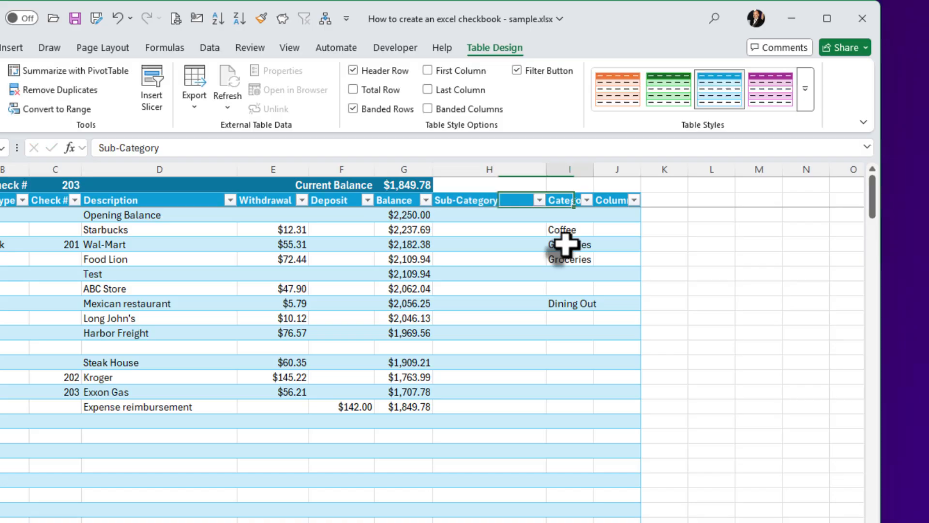
pyautogui.press('Tab')
pyautogui.press('Tab')
pyautogui.write('T')
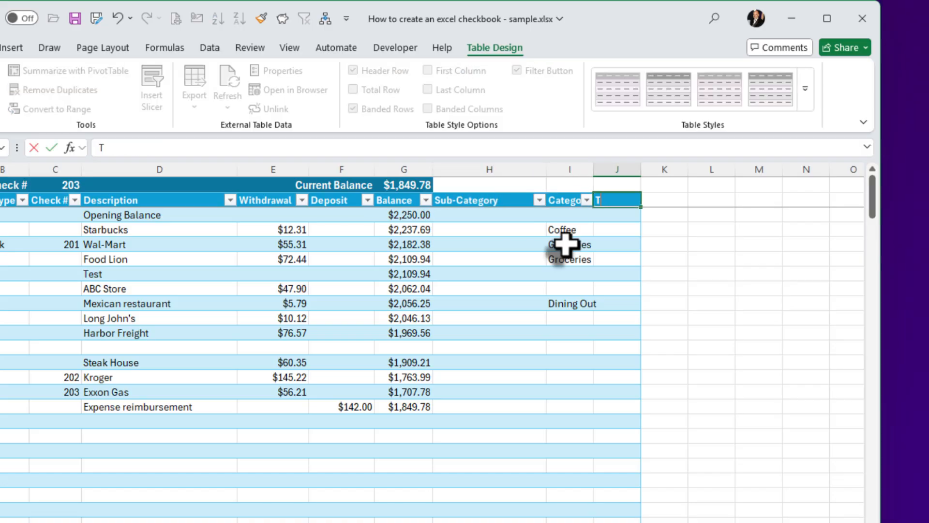
pyautogui.press('Return')
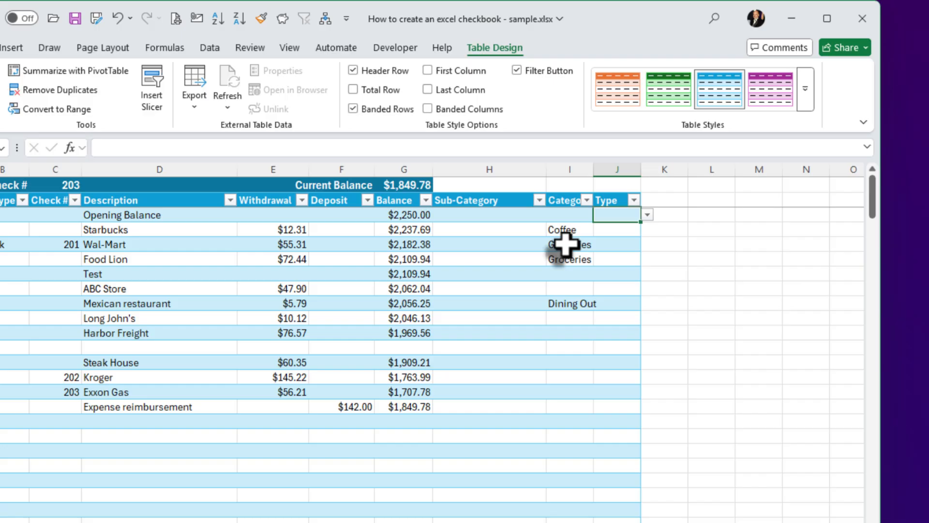
pyautogui.moveTo(594, 169); pyautogui.dragTo(689, 169)
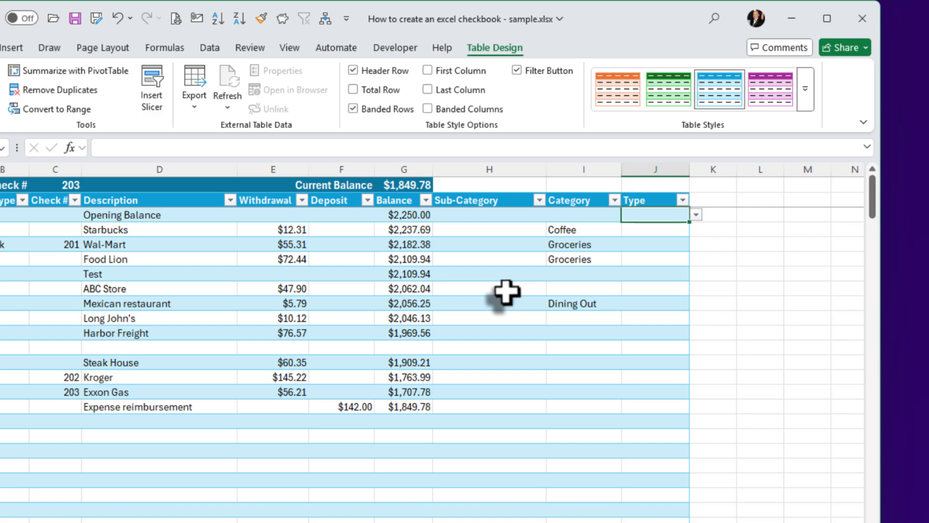
# Bring up the defined-name commands and switch to the Categories sheet.
pyautogui.hotkey('alt', 'm')
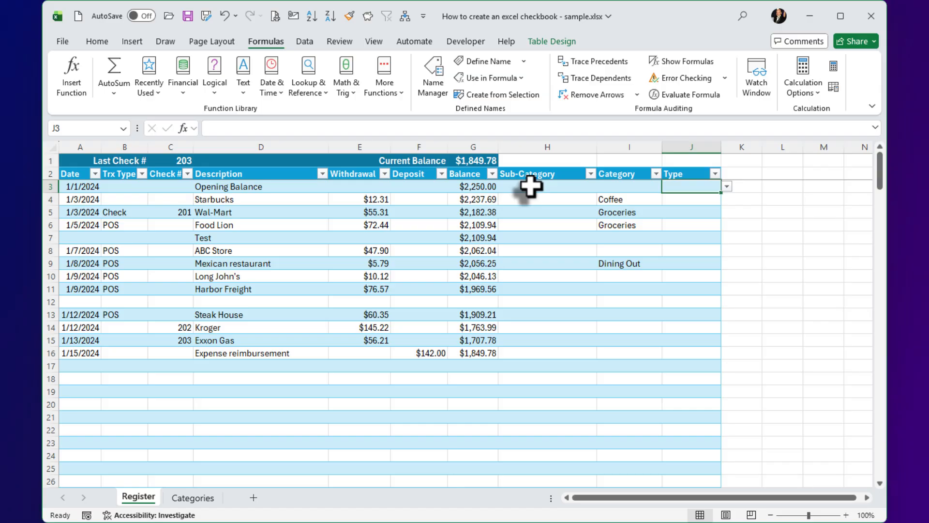
pyautogui.click(96, 41)
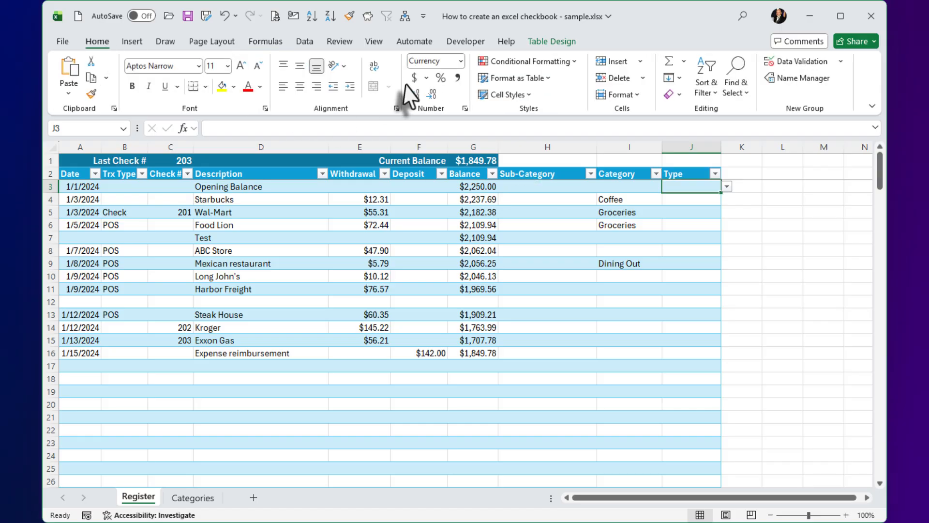
pyautogui.click(262, 42)
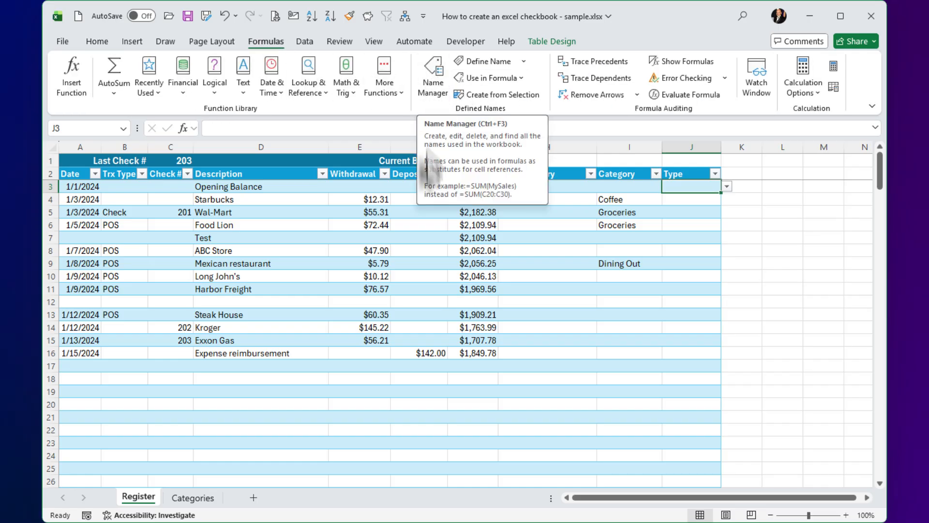
pyautogui.click(192, 497)
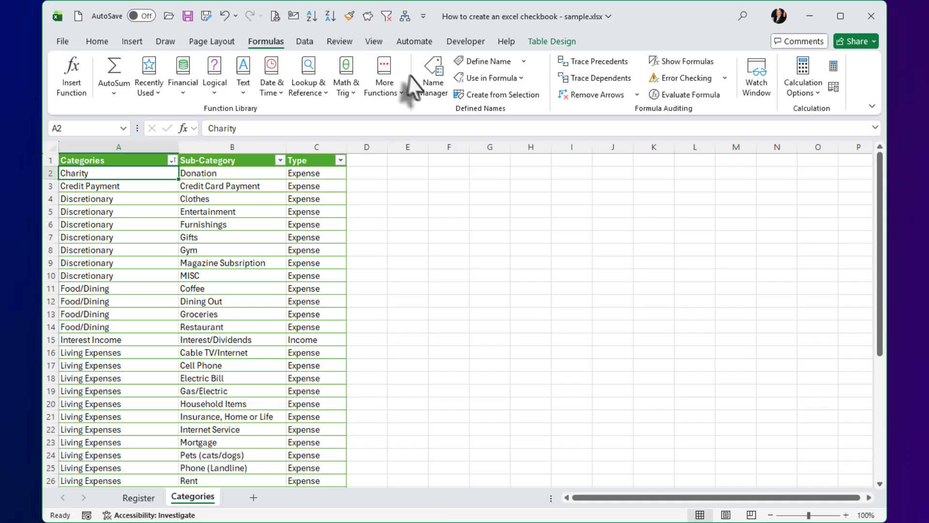
# Try to define a workbook-scoped name Sub-Categories that refers to Category_Table[Sub-Category].
pyautogui.click(430, 68)
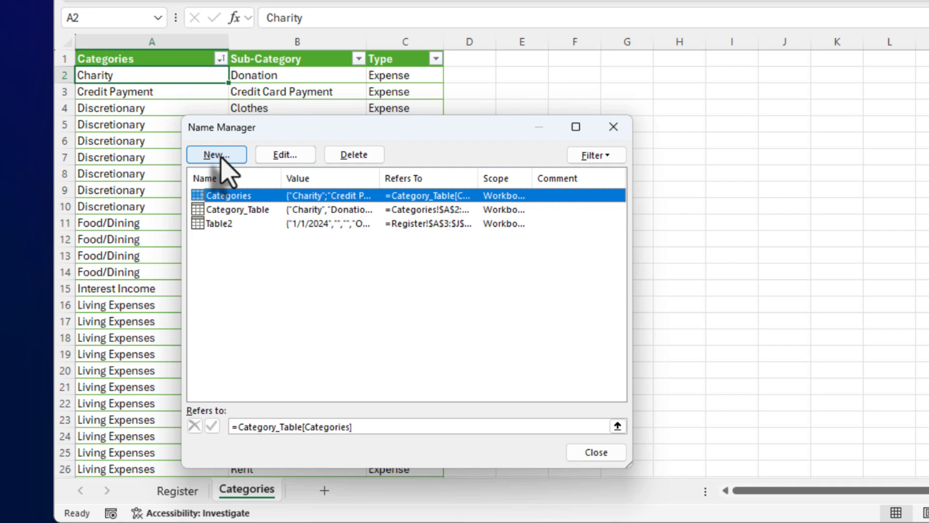
pyautogui.click(218, 155)
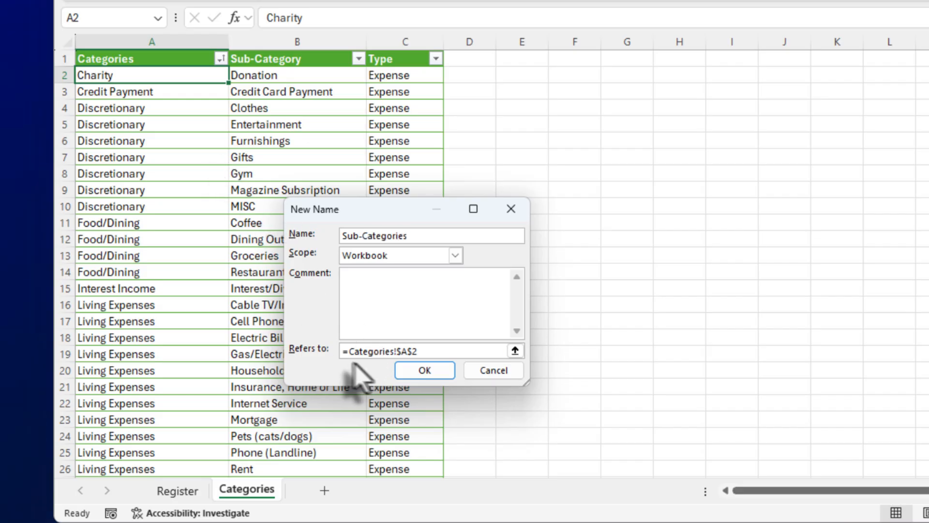
pyautogui.click(514, 350)
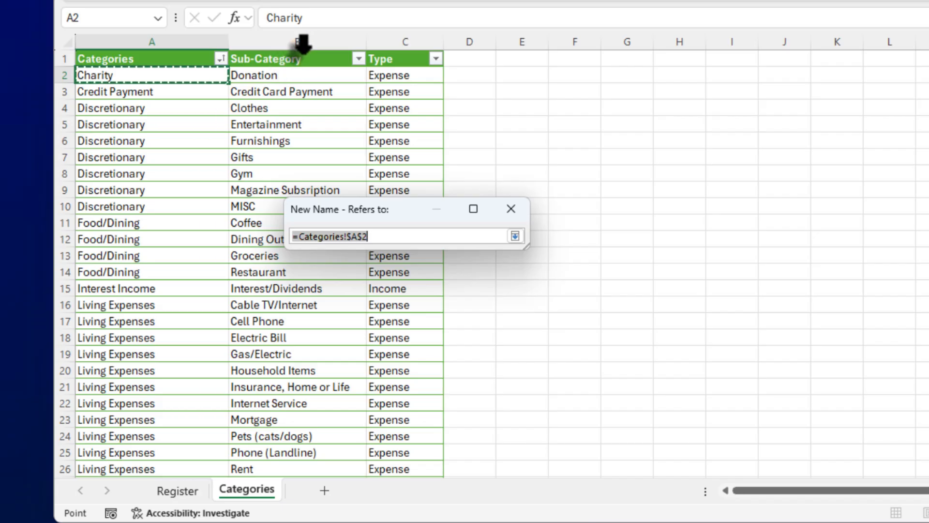
pyautogui.click(304, 48)
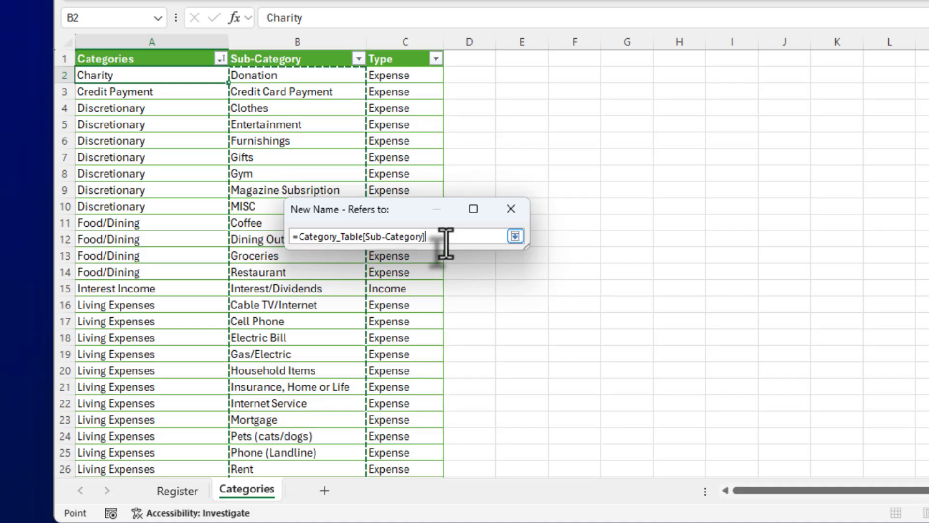
pyautogui.press('Return')
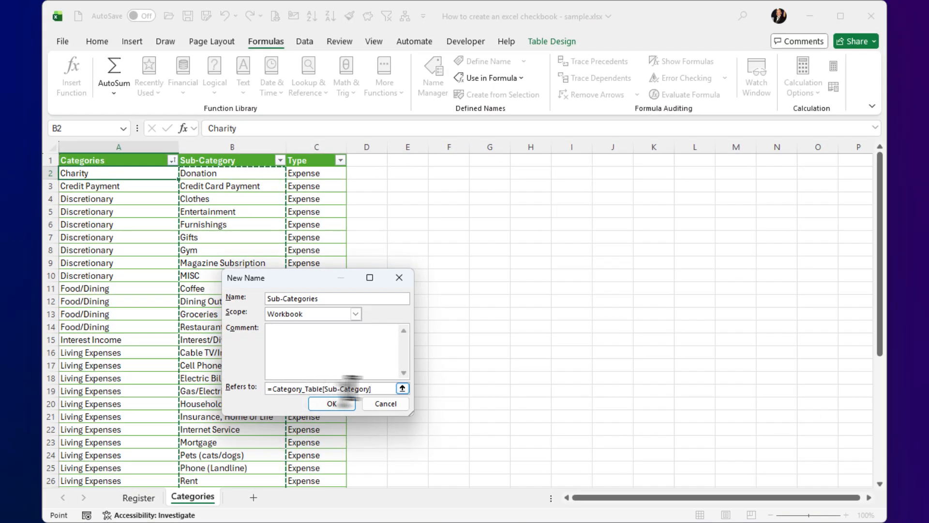
pyautogui.click(333, 408)
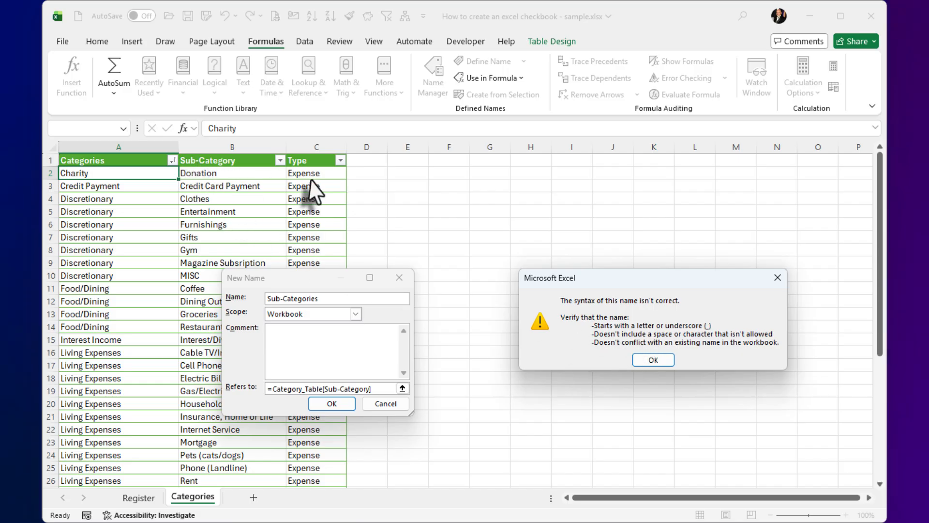
pyautogui.click(652, 360)
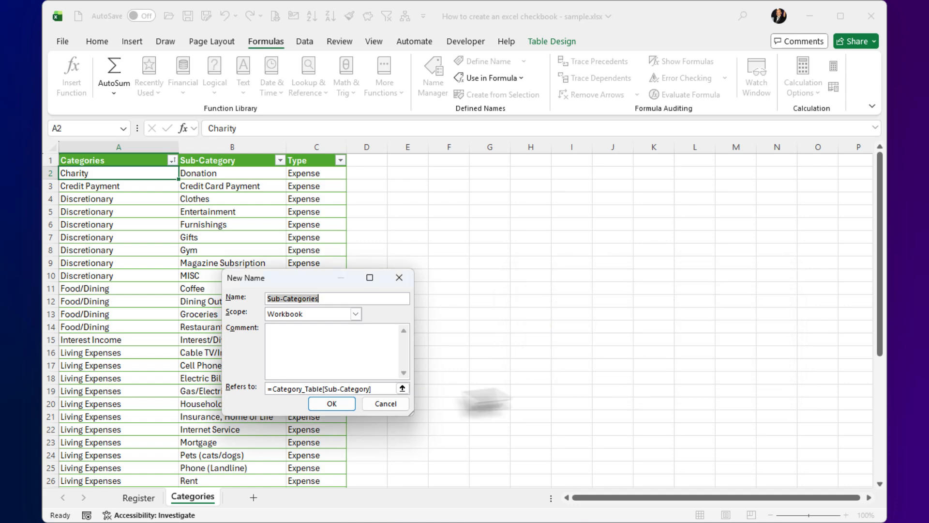
pyautogui.click(387, 403)
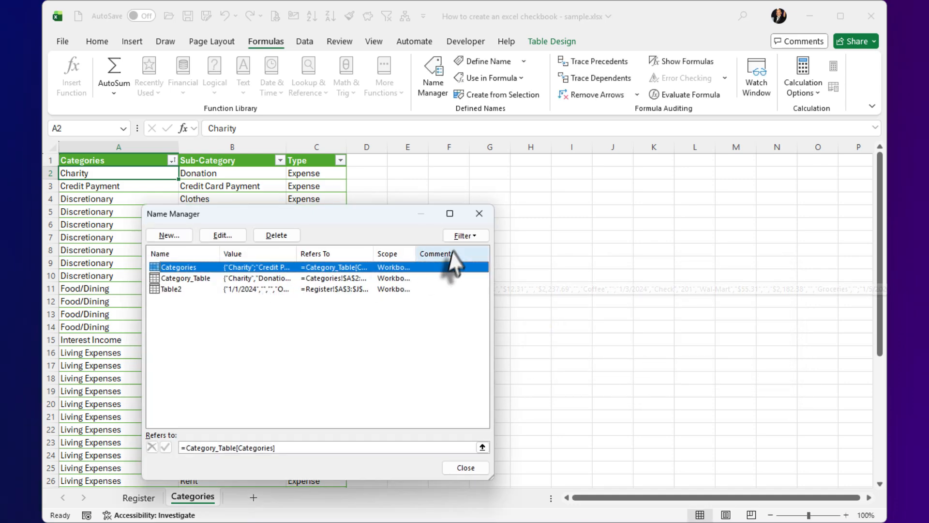
pyautogui.click(478, 214)
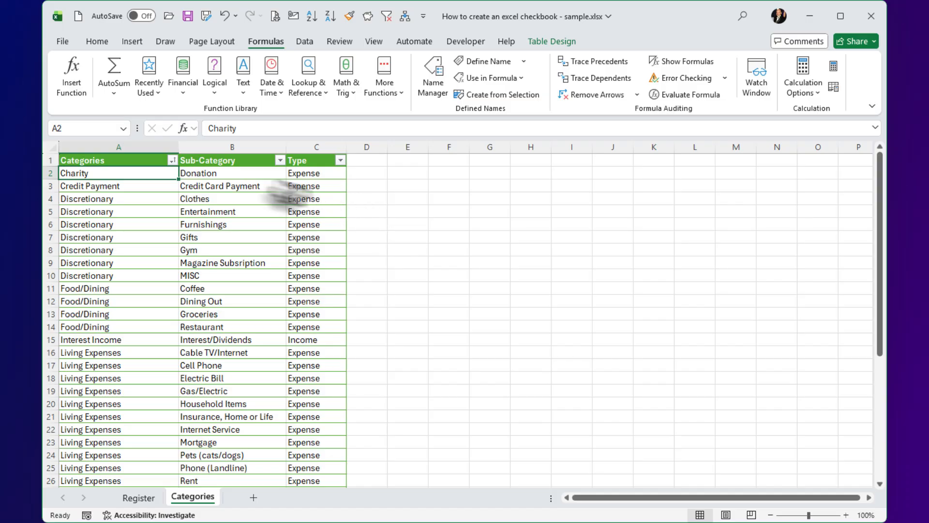
# Rename the category table's Sub-Category header Sub_Category, using an underscore instead of the hyphen.
pyautogui.click(215, 160)
pyautogui.click(227, 129)
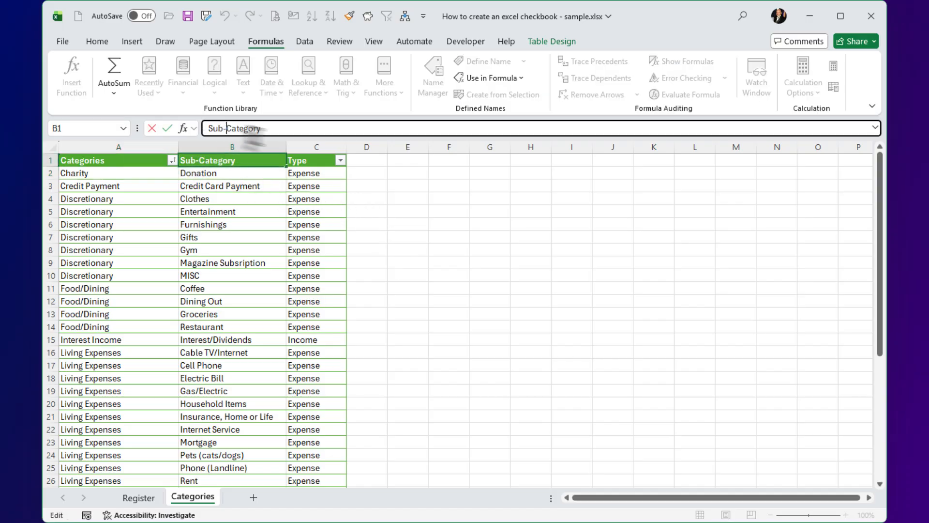
pyautogui.press('BackSpace')
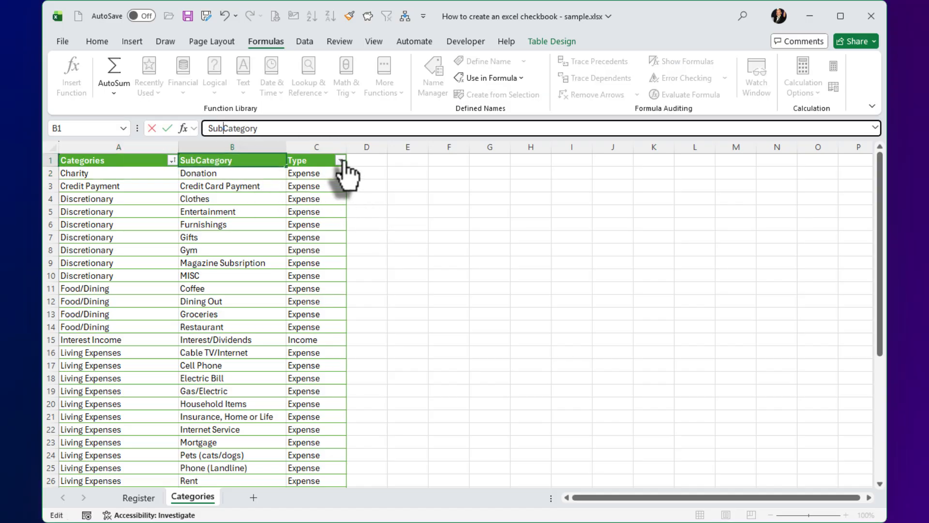
pyautogui.write('_')
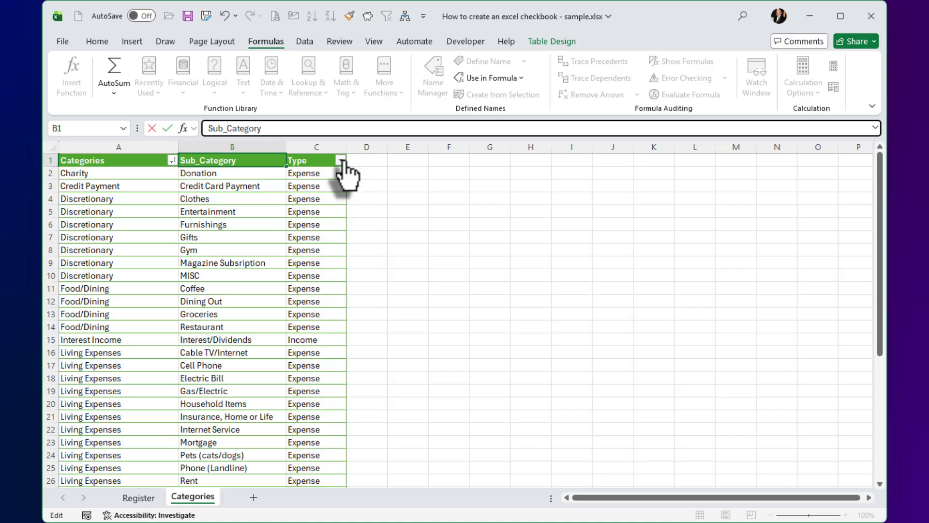
pyautogui.press('Return')
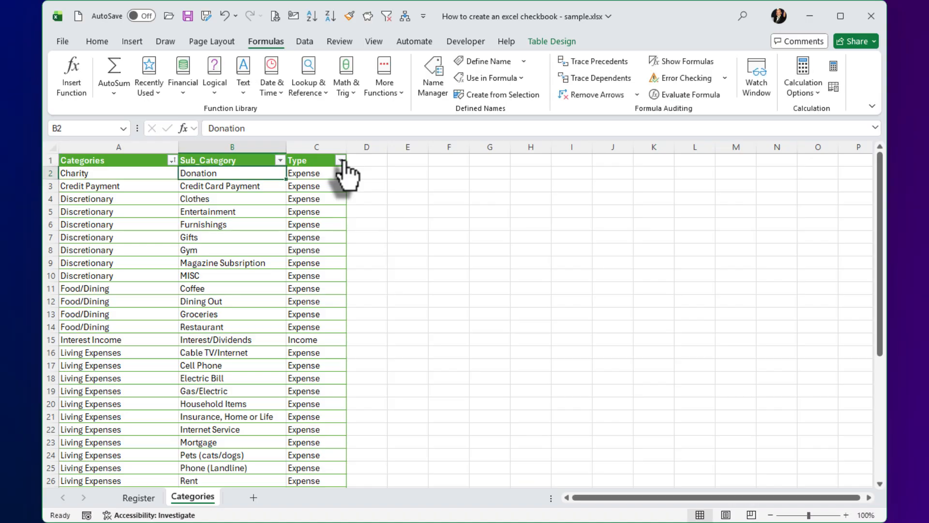
# Define a workbook-scoped name Sub_Category that refers to Category_Table[Sub_Category].
pyautogui.click(433, 67)
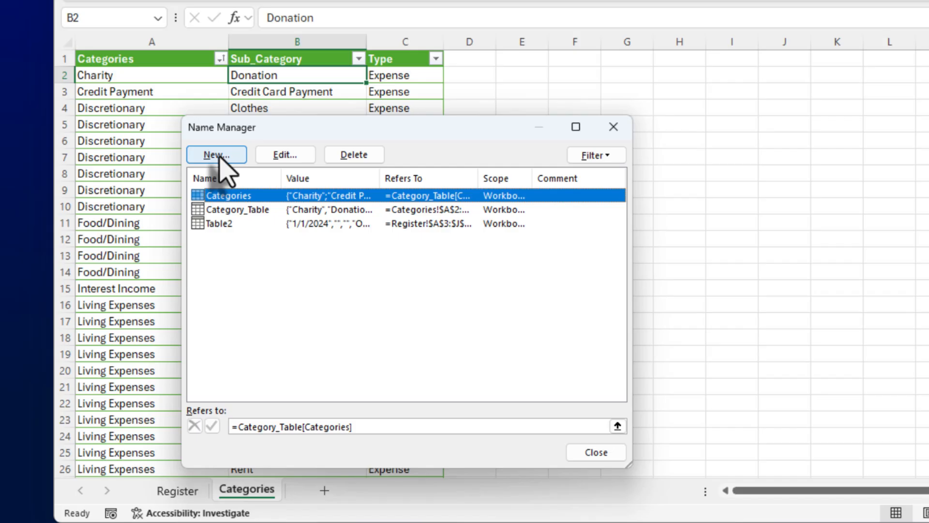
pyautogui.click(220, 156)
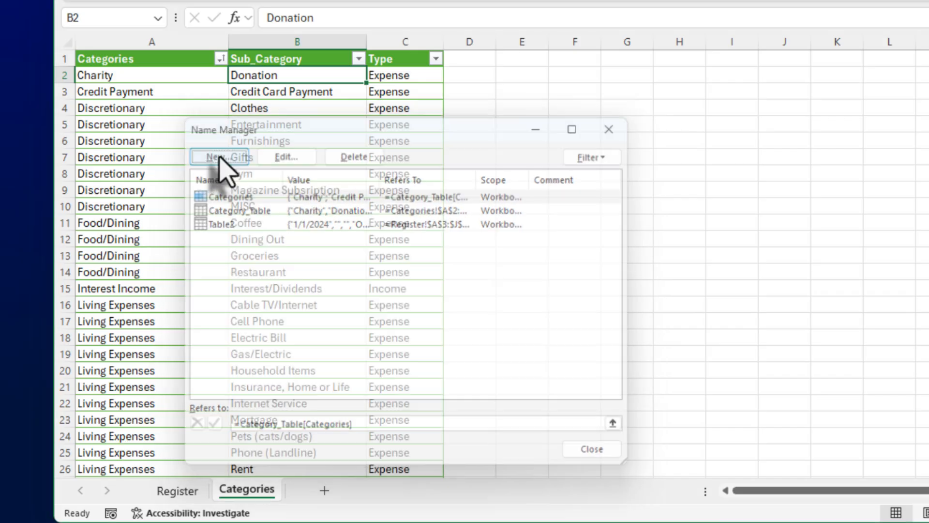
pyautogui.write('Sub_Category')
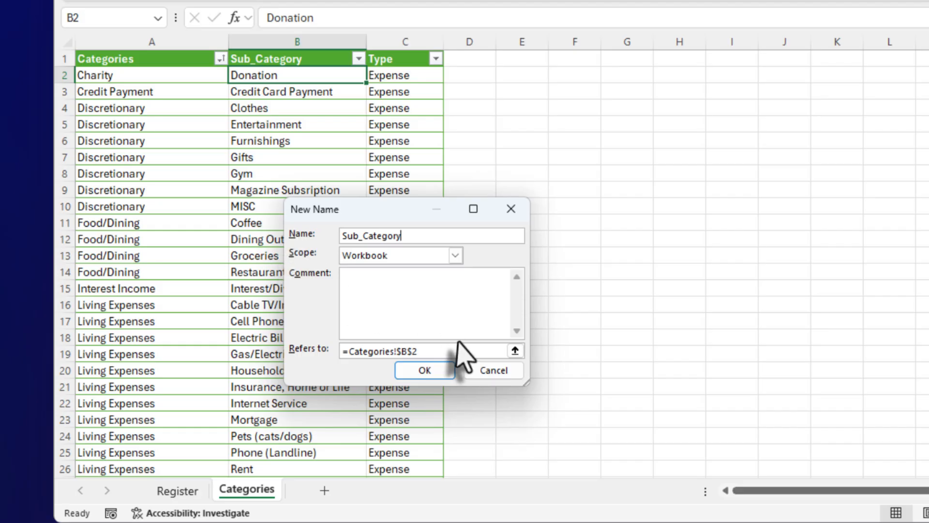
pyautogui.click(515, 351)
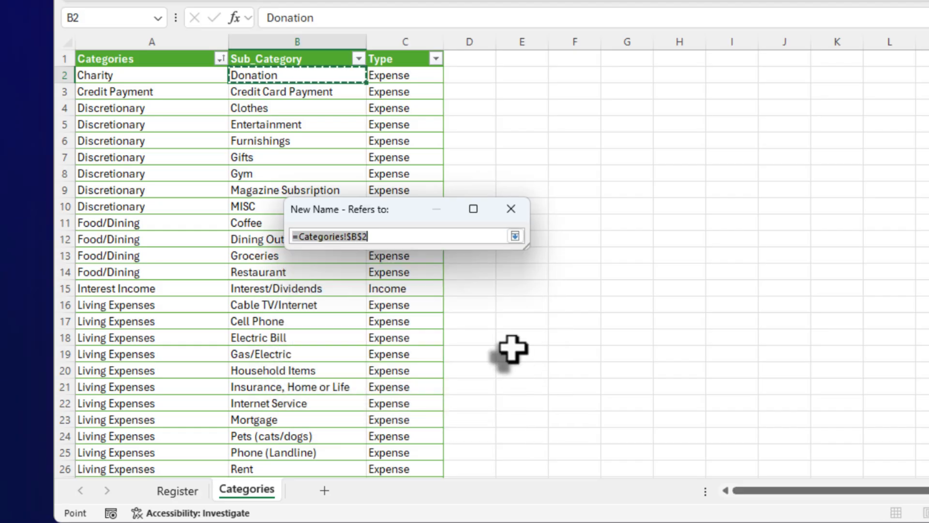
pyautogui.click(308, 46)
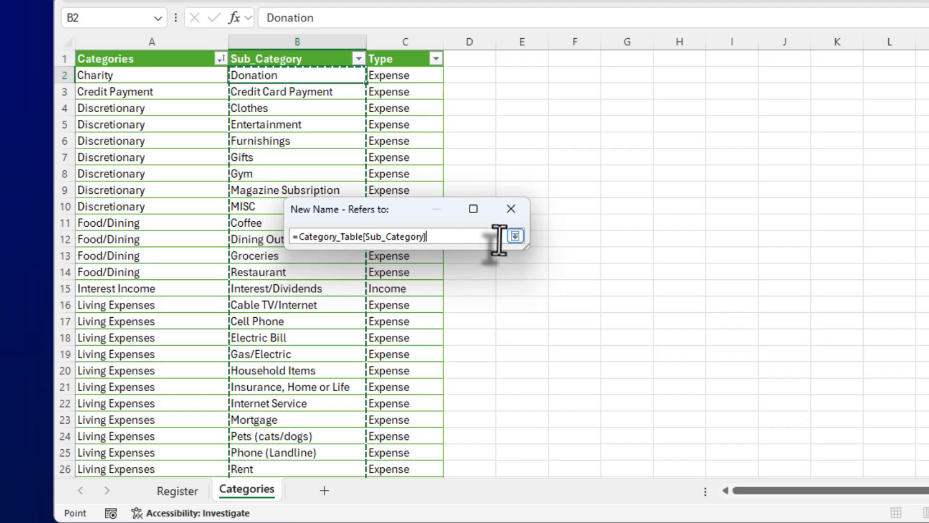
pyautogui.click(515, 236)
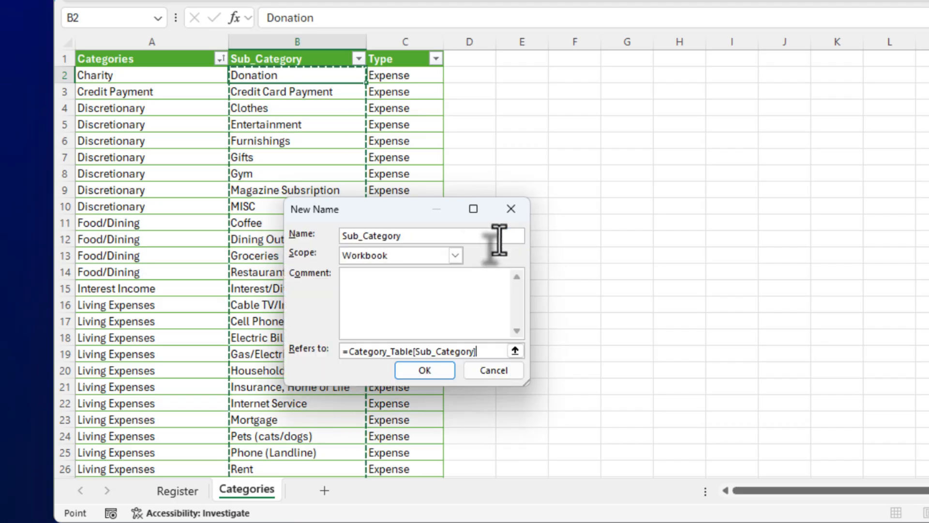
pyautogui.click(429, 374)
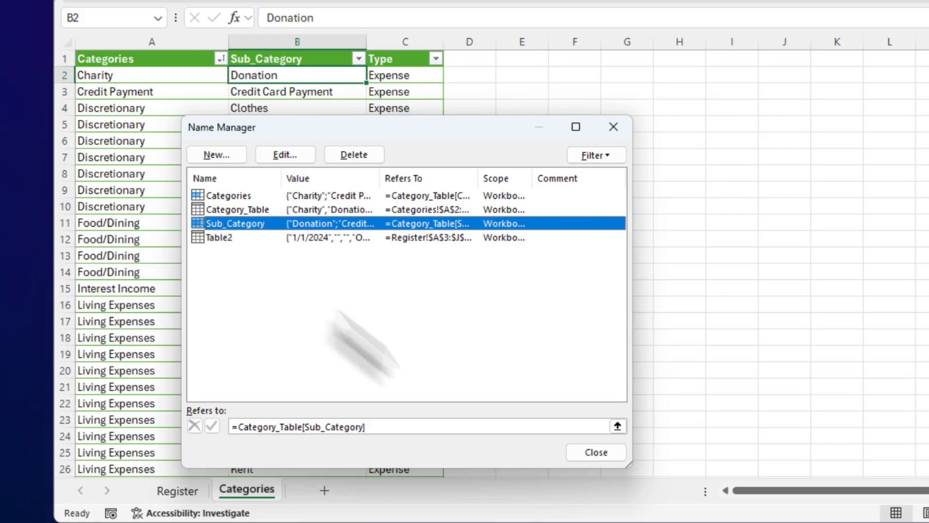
pyautogui.click(598, 454)
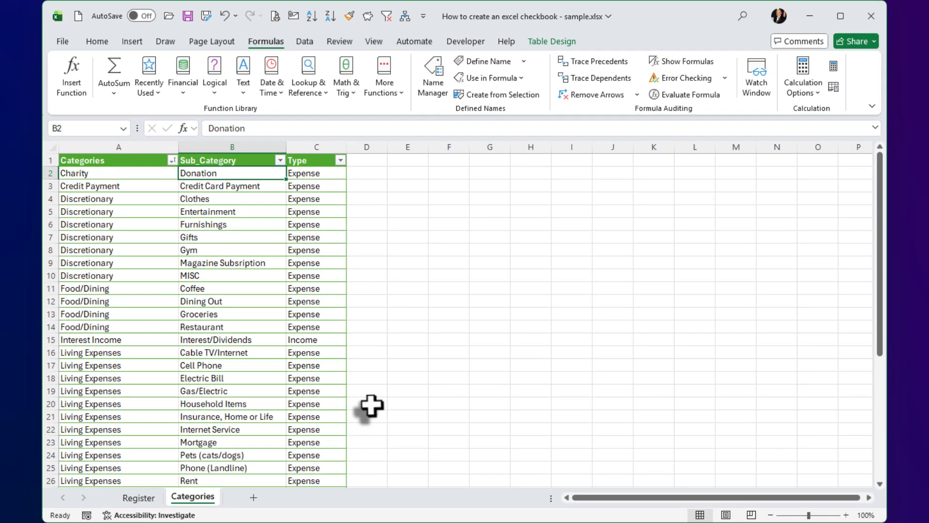
# On the Register sheet, restrict the Sub-Category column's entries to a validation list sourced from =Sub_Category, with an in-cell dropdown.
pyautogui.click(137, 497)
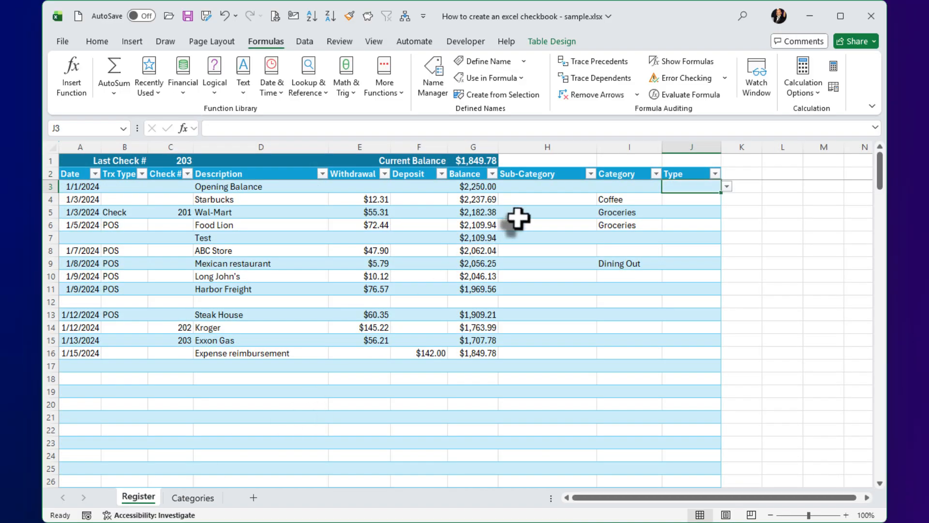
pyautogui.click(301, 40)
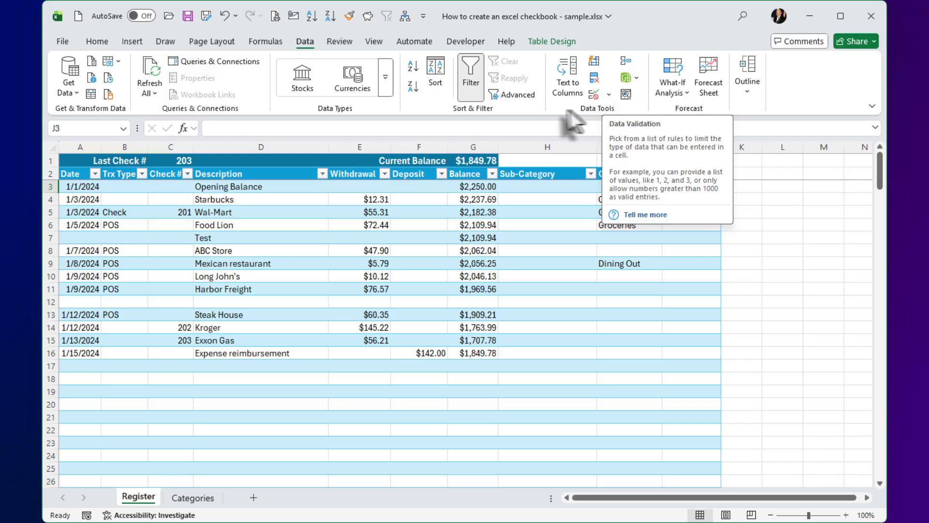
pyautogui.click(537, 162)
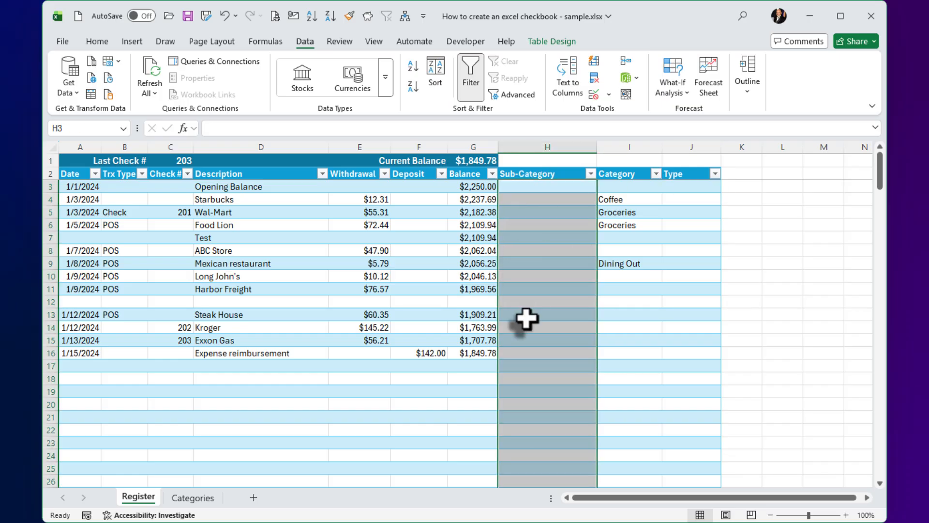
pyautogui.click(592, 93)
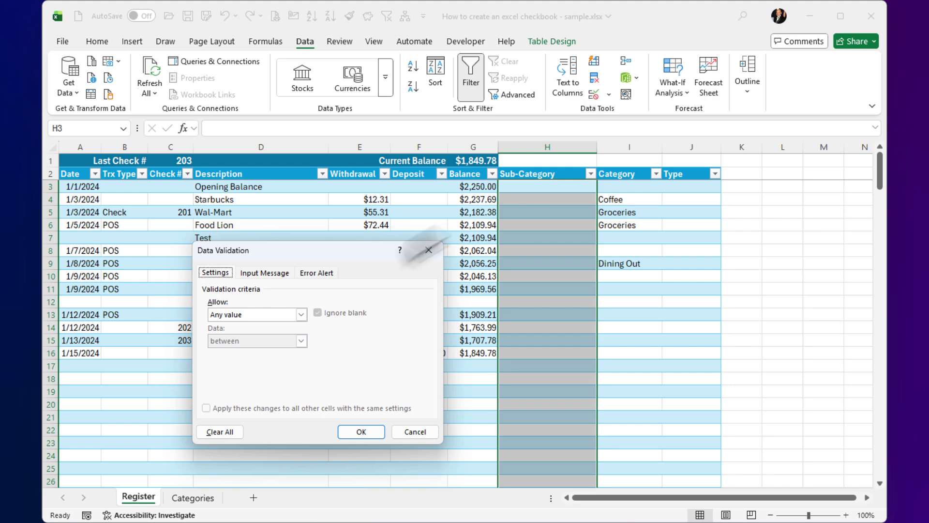
pyautogui.click(250, 315)
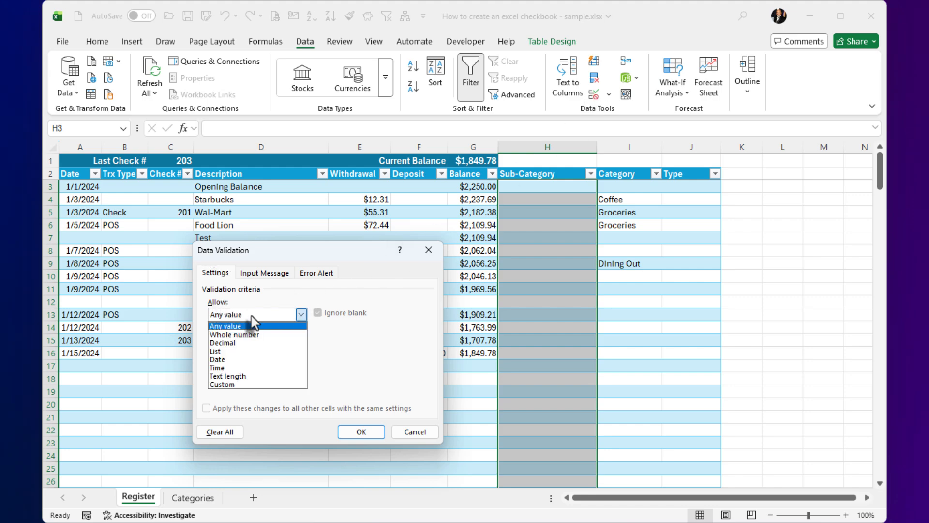
pyautogui.click(237, 351)
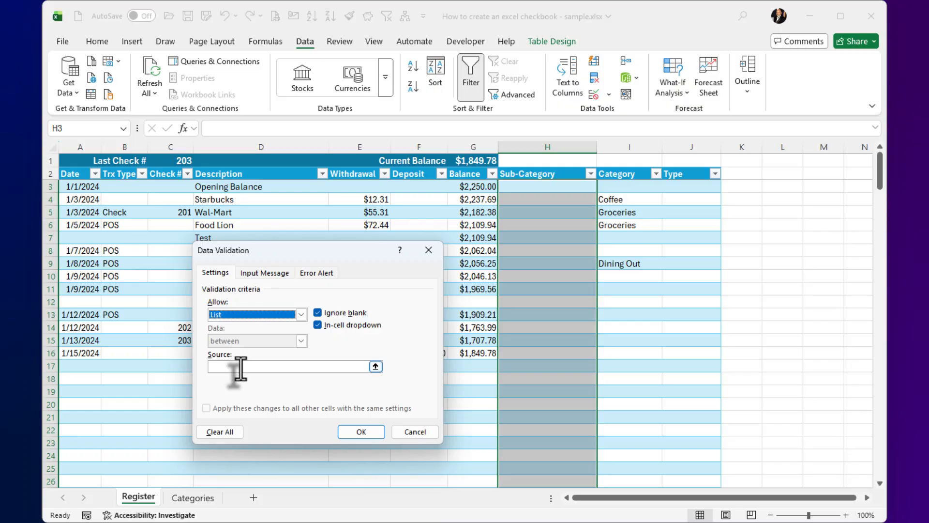
pyautogui.click(248, 367)
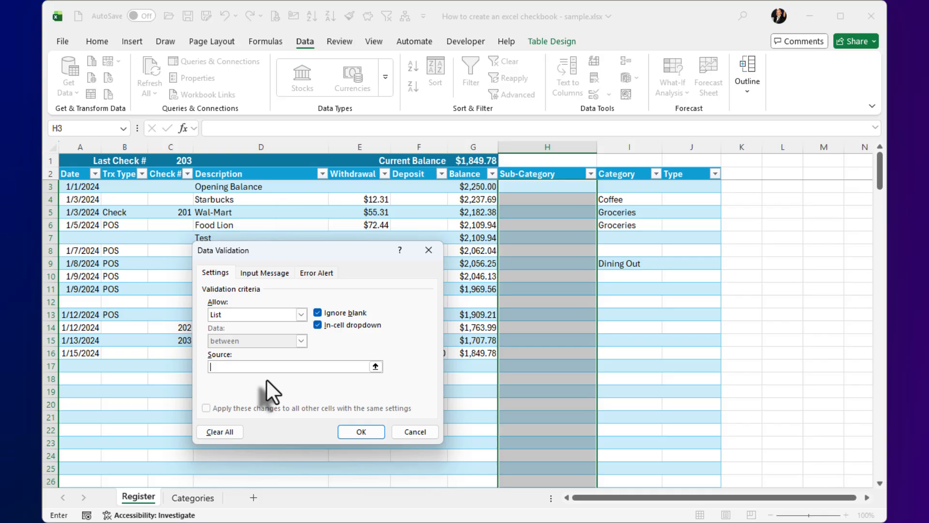
pyautogui.press('F3')
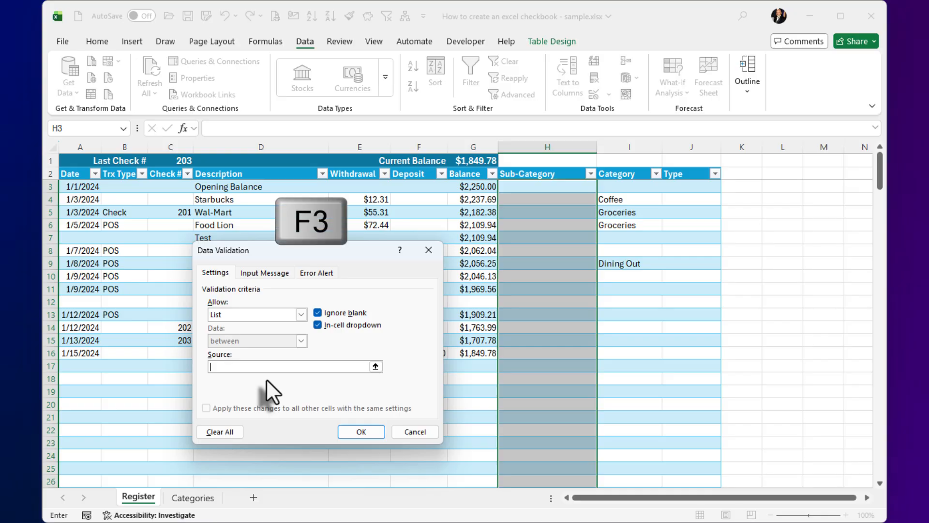
pyautogui.press('F3')
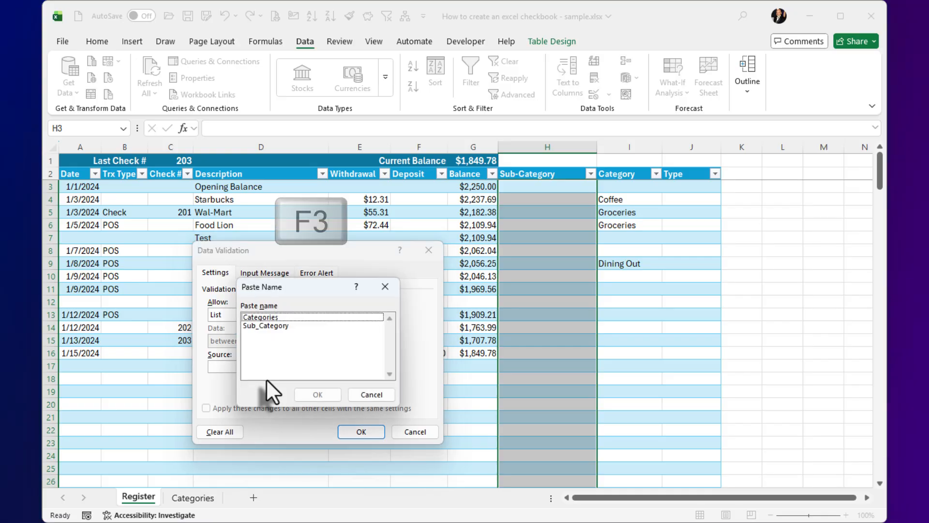
pyautogui.click(267, 326)
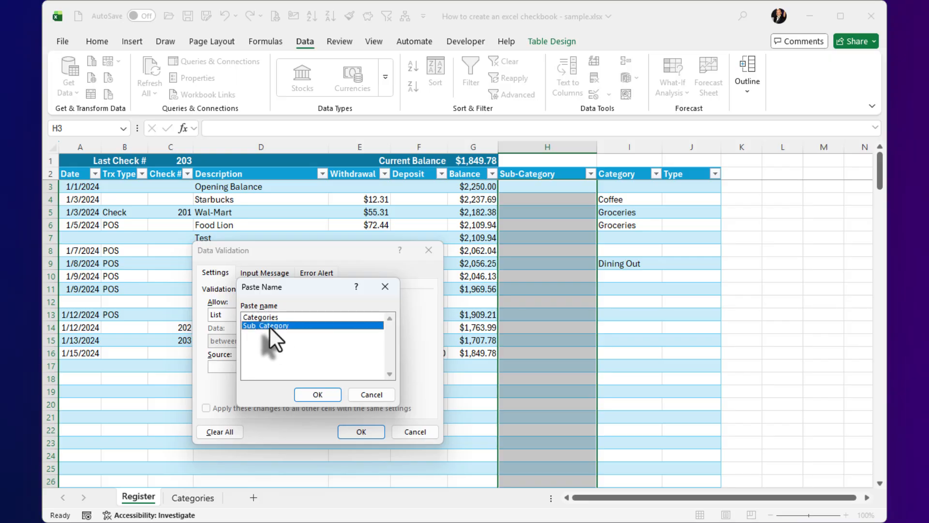
pyautogui.click(317, 394)
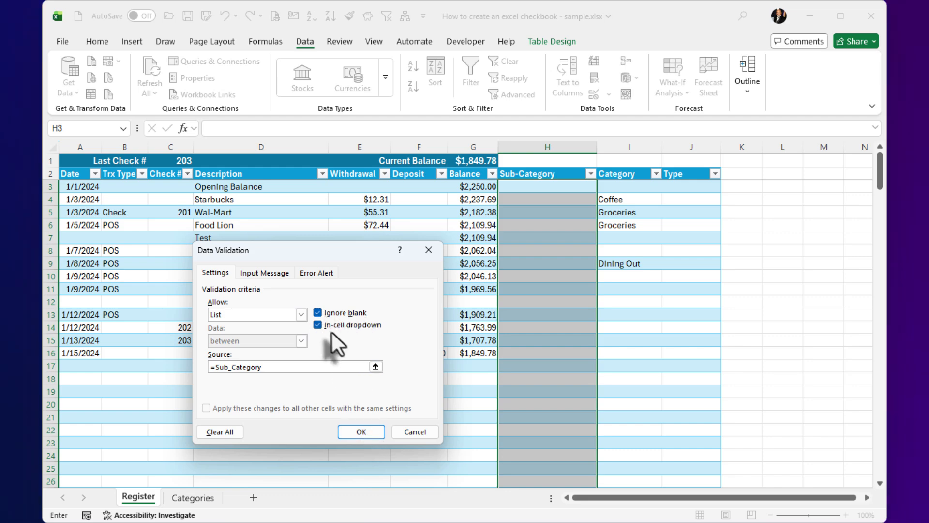
pyautogui.click(359, 431)
# Look through the choices offered by the Sub-Category dropdown in the Opening Balance row.
pyautogui.click(545, 237)
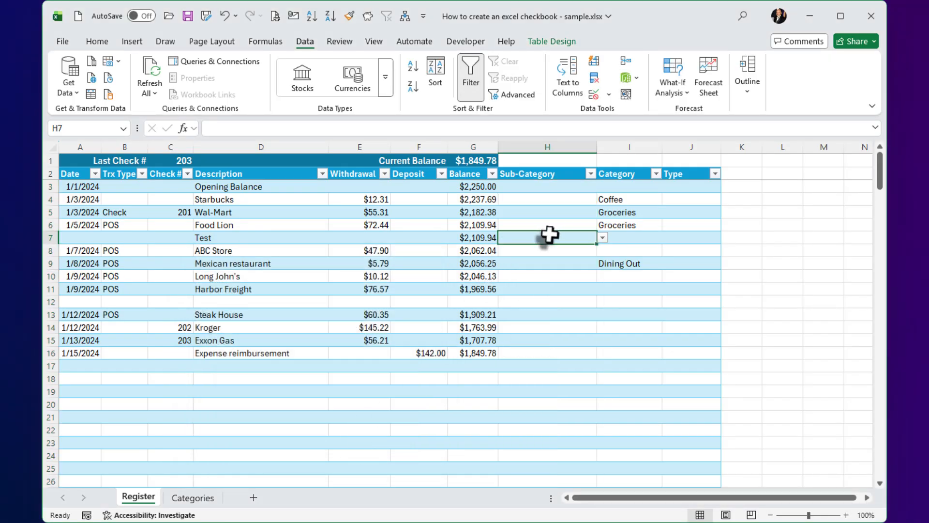
pyautogui.click(557, 187)
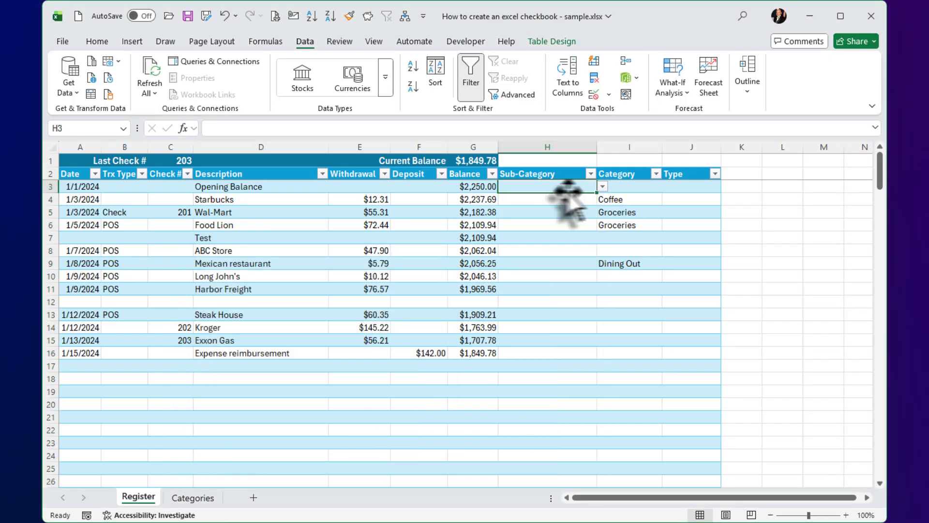
pyautogui.click(603, 187)
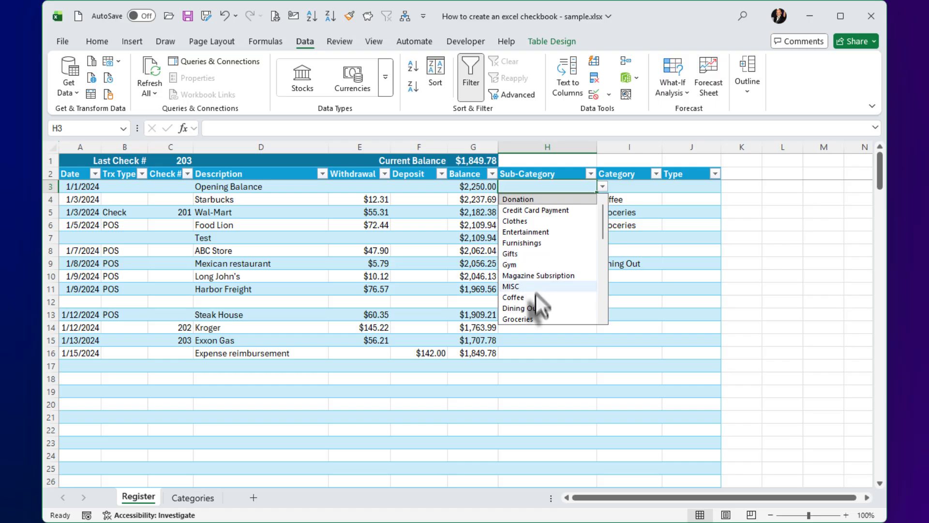
pyautogui.scroll(-3, 544, 270)
pyautogui.scroll(3, 545, 269)
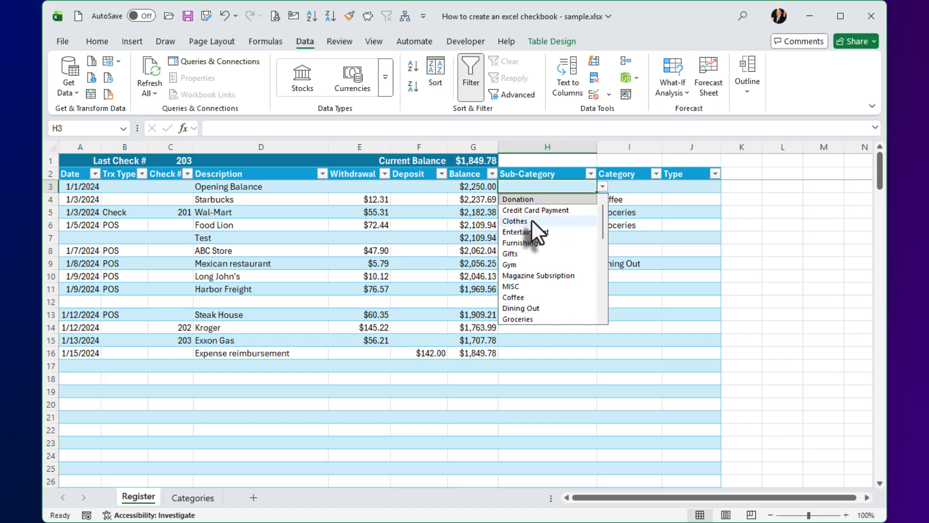
pyautogui.click(533, 382)
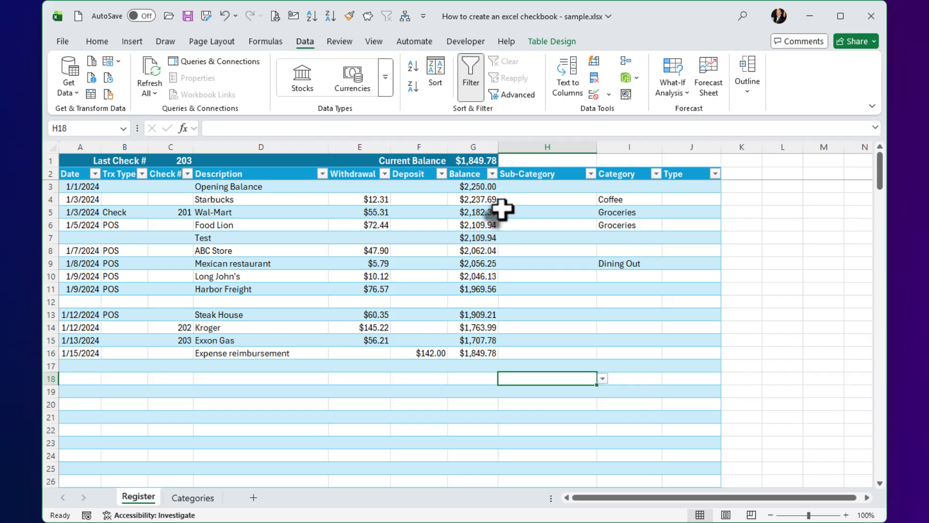
# Choose Coffee as the sub-category of the Starbucks transaction.
pyautogui.click(533, 200)
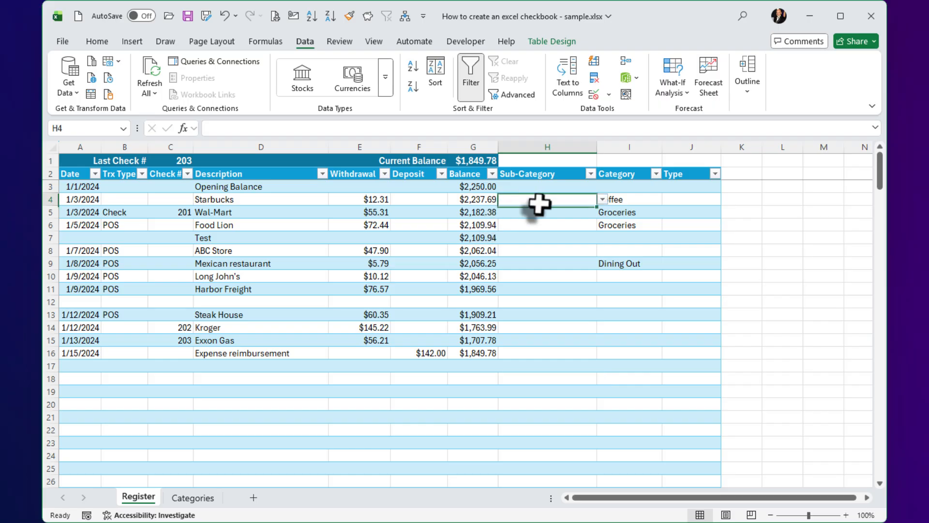
pyautogui.click(602, 199)
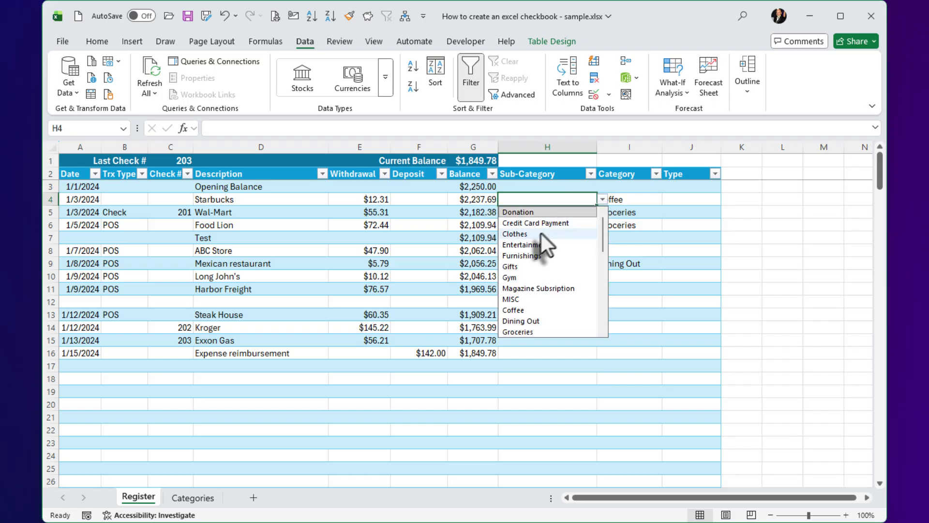
pyautogui.click(533, 310)
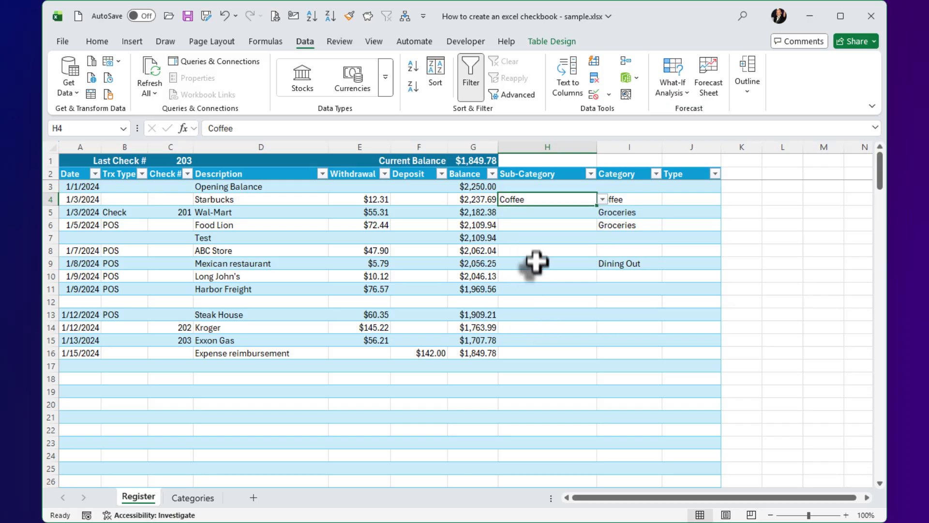
pyautogui.click(546, 229)
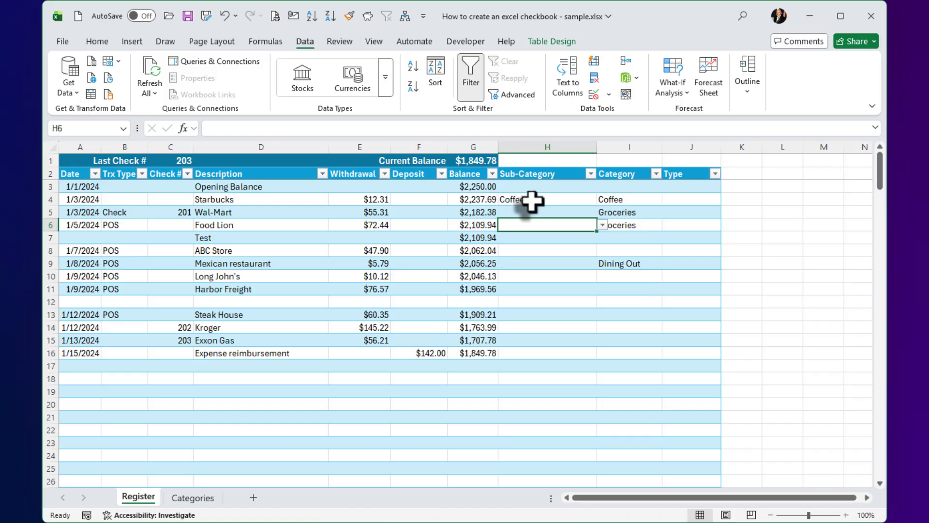
# Check the existing dropdowns of the Category and Type columns in the Opening Balance row.
pyautogui.press('Right')
pyautogui.click(607, 185)
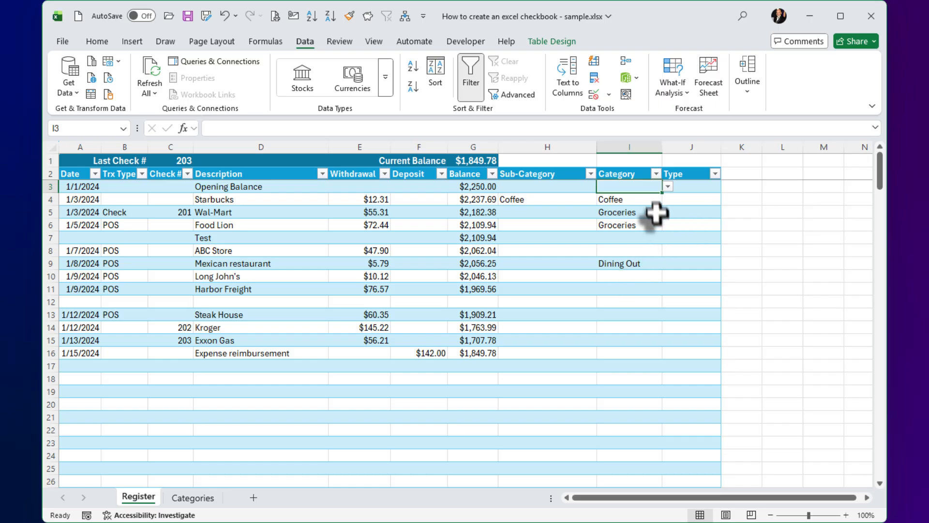
pyautogui.click(692, 186)
pyautogui.click(727, 187)
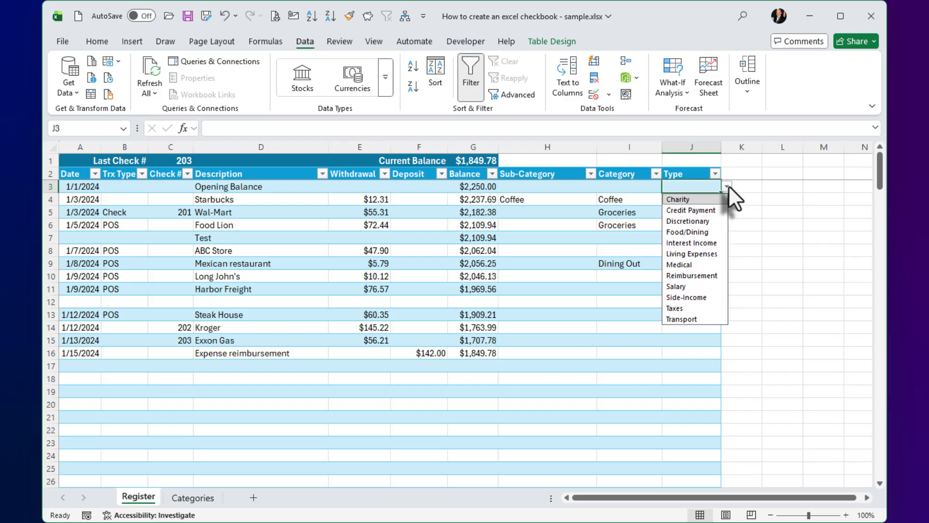
pyautogui.click(629, 188)
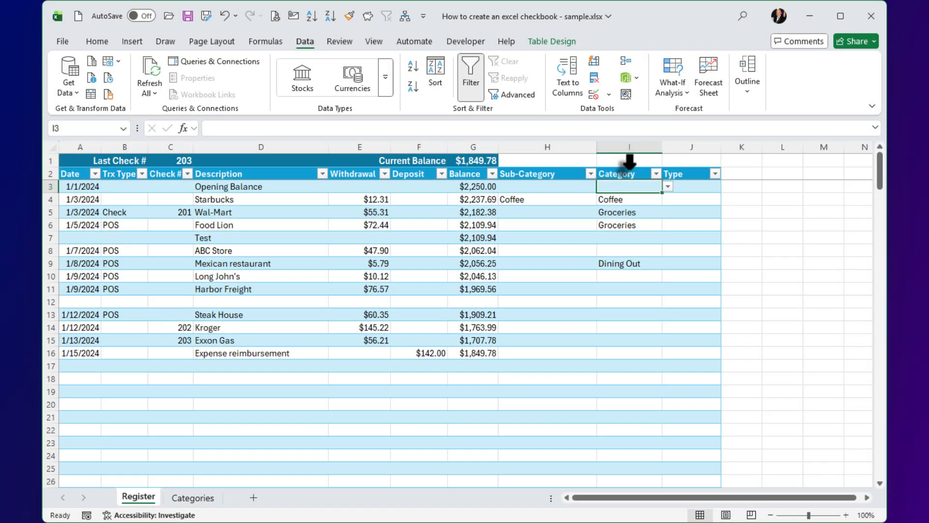
# Clear all data validation from the register's Category column.
pyautogui.click(630, 161)
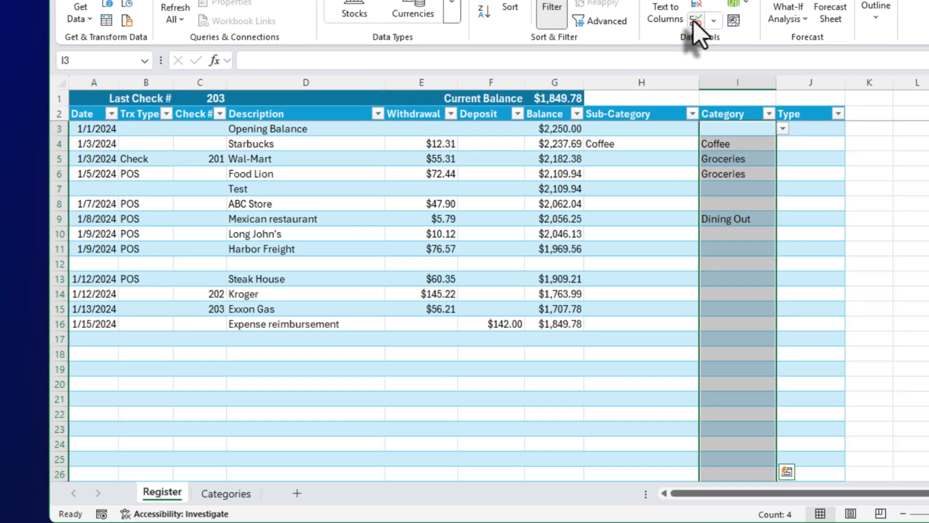
pyautogui.click(594, 95)
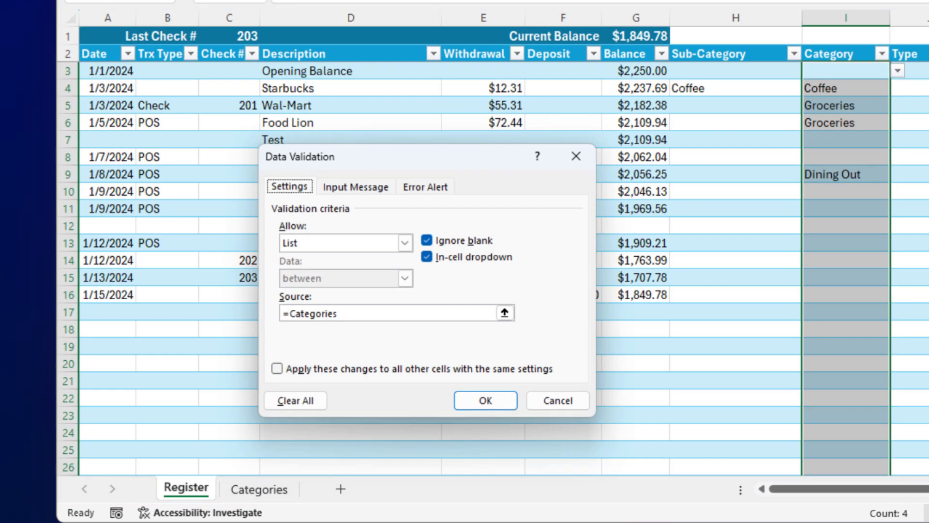
pyautogui.click(296, 401)
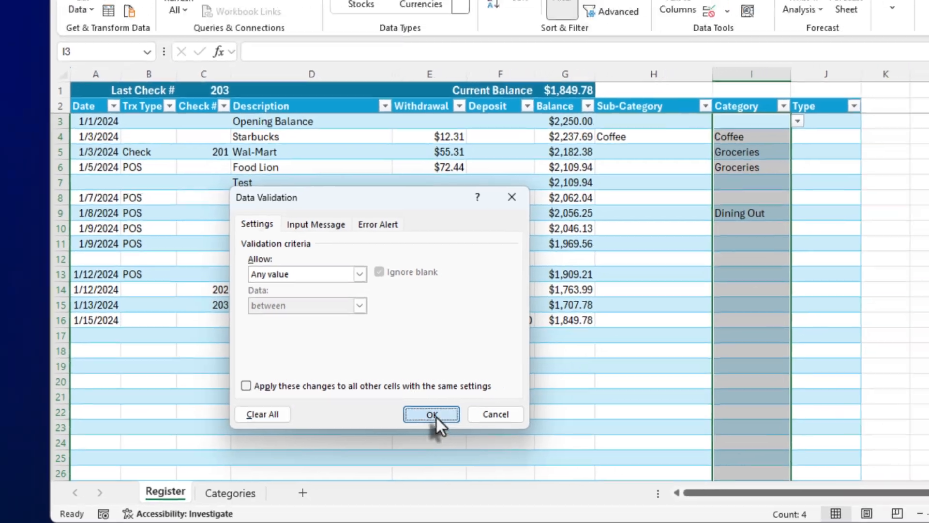
pyautogui.click(485, 401)
pyautogui.click(845, 123)
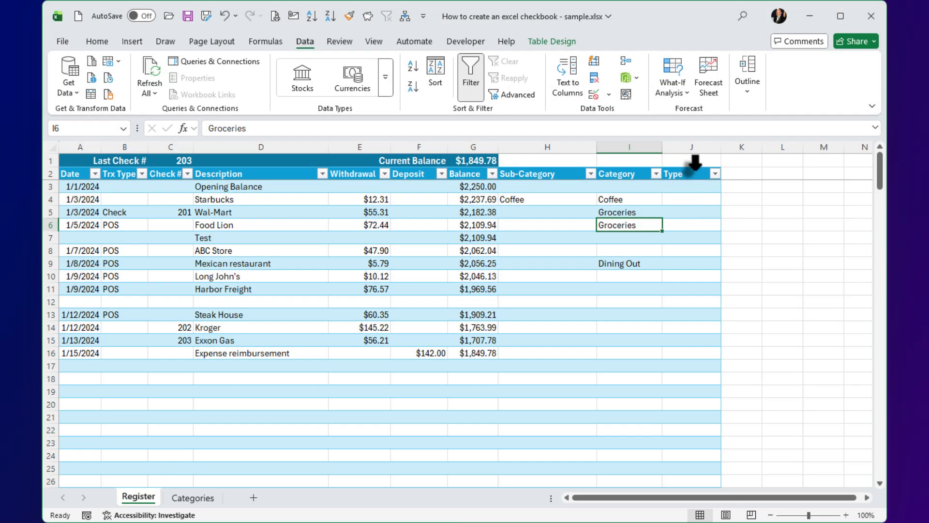
# Clear all data validation from the register's Type column.
pyautogui.click(688, 165)
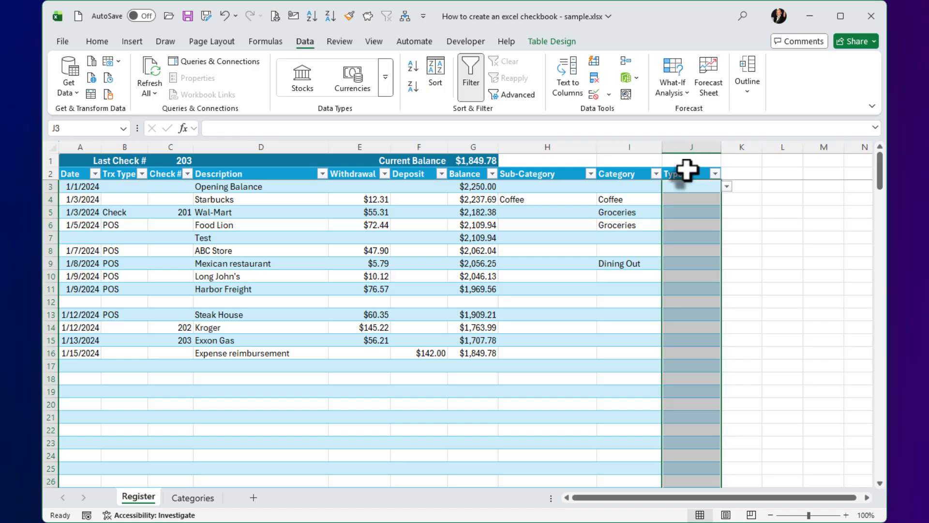
pyautogui.click(592, 94)
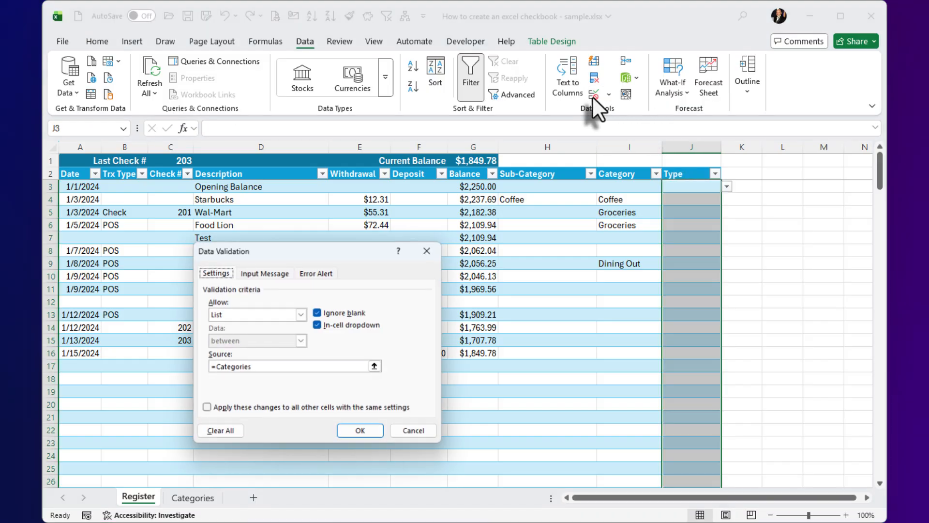
pyautogui.click(221, 432)
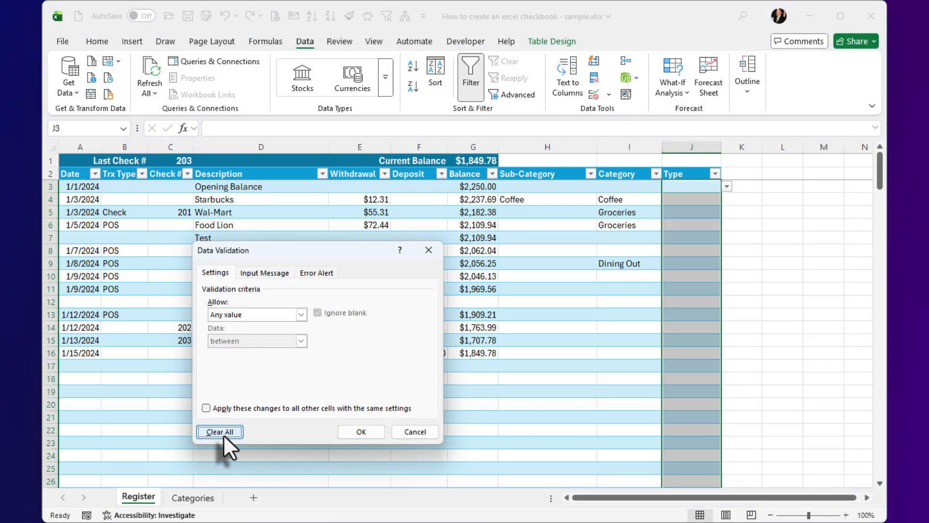
pyautogui.click(364, 431)
pyautogui.click(692, 217)
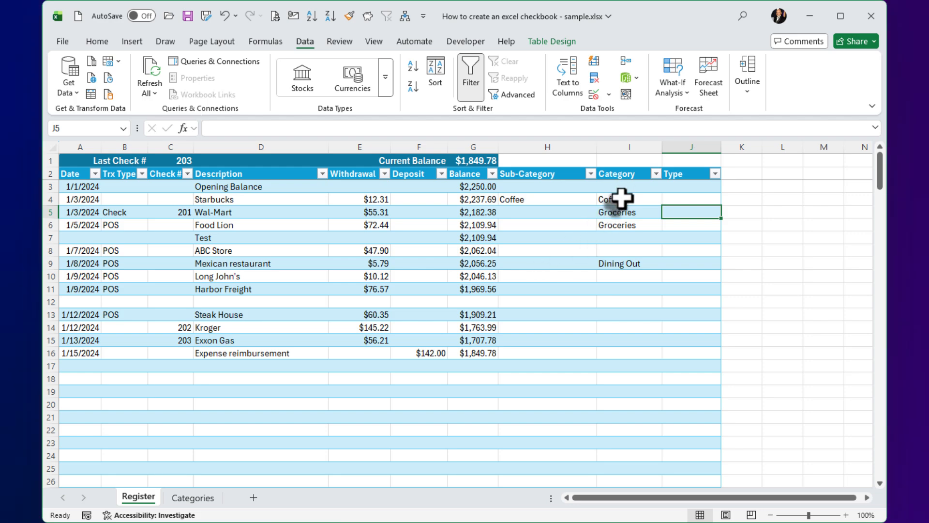
# Delete the existing Category entries from the Starbucks row down through the Long John's row.
pyautogui.moveTo(622, 198); pyautogui.dragTo(623, 282)
pyautogui.press('Delete')
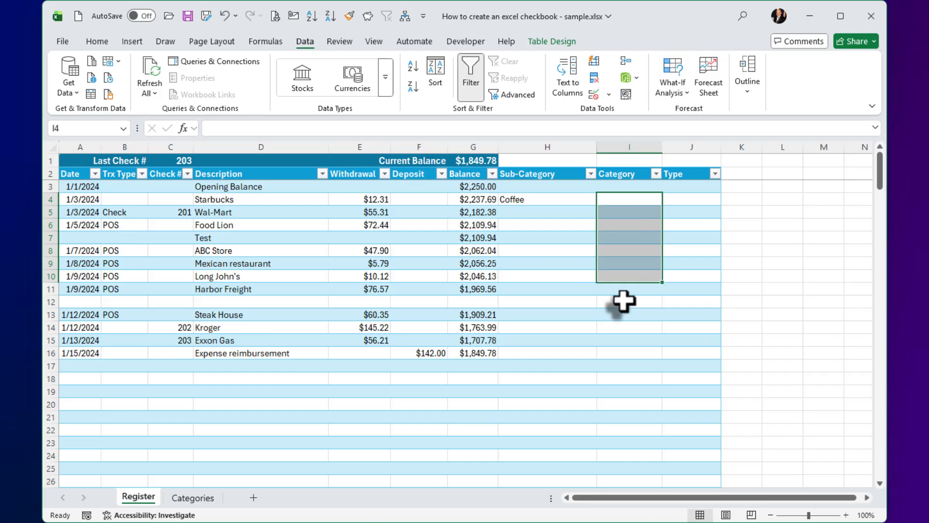
pyautogui.click(625, 288)
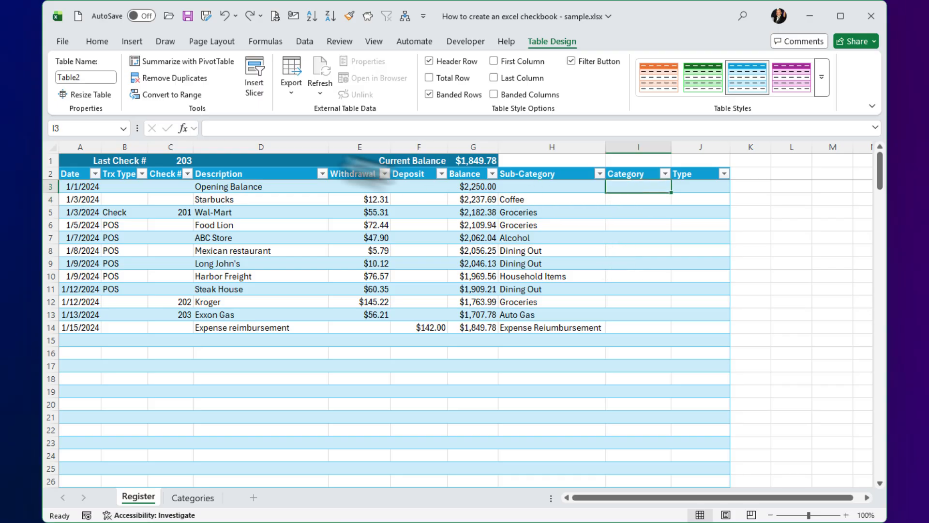
# Start an INDEX formula in Category cell I3 with Category_Table[Categories] from the Categories sheet as its array.
pyautogui.click(257, 128)
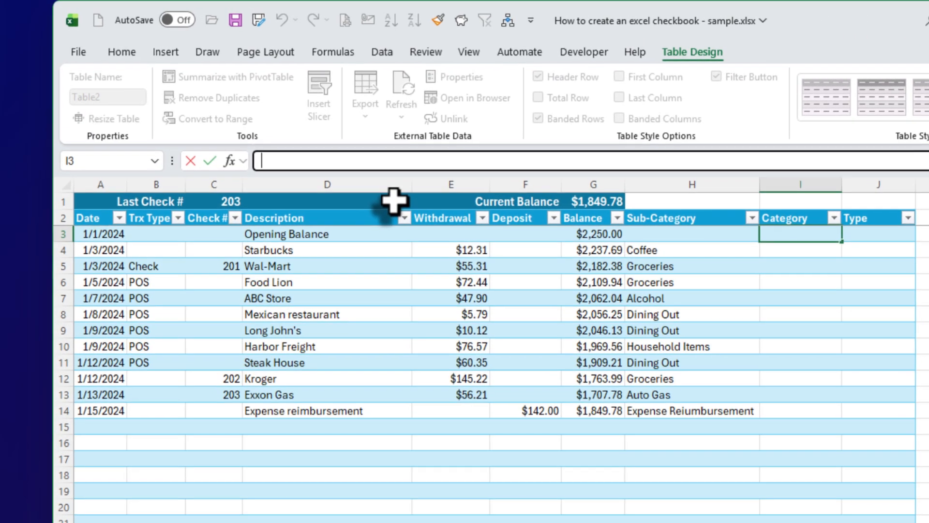
pyautogui.write('=')
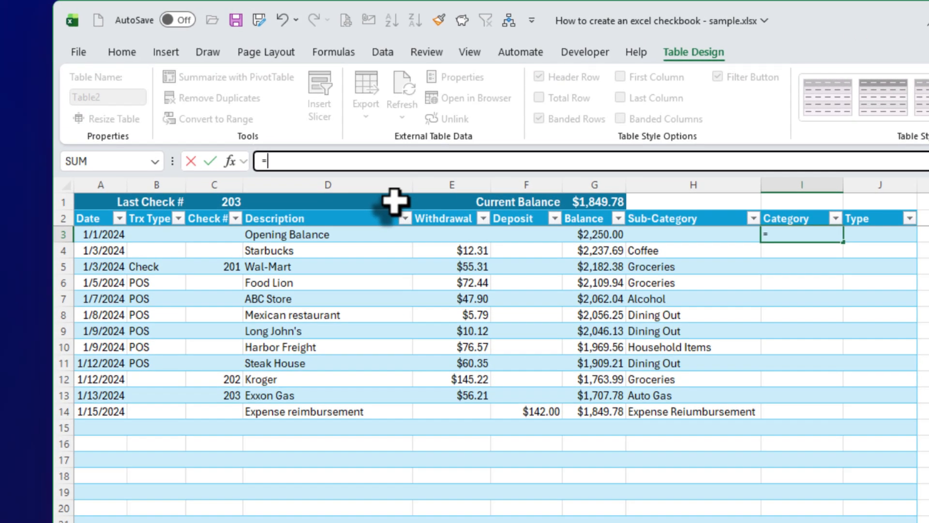
pyautogui.write('ind')
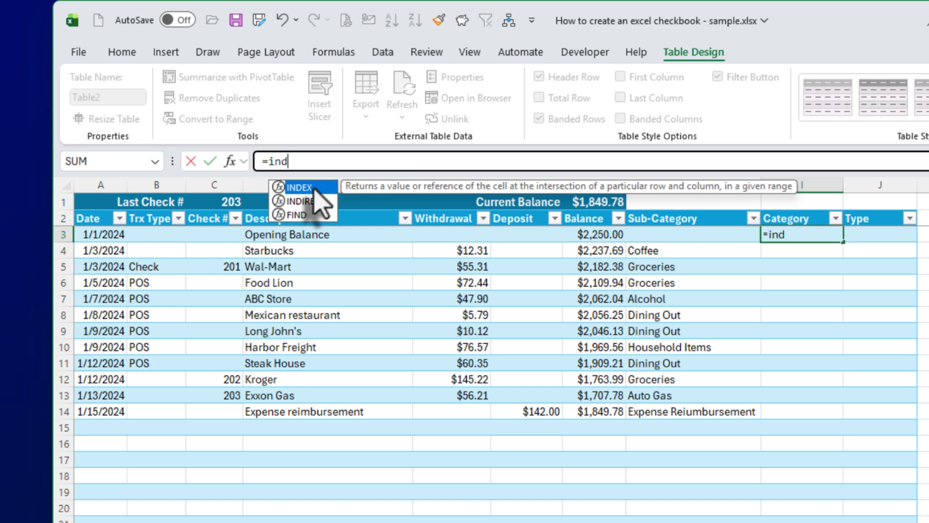
pyautogui.doubleClick(300, 187)
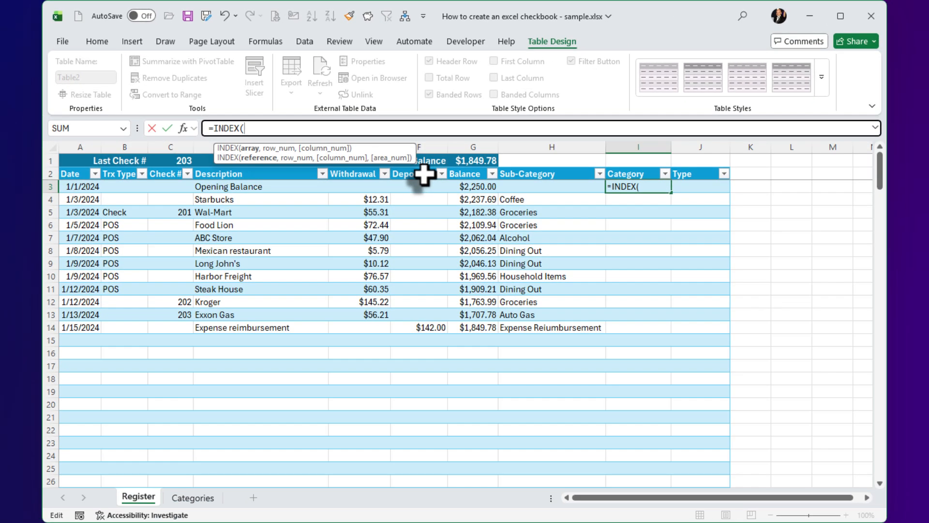
pyautogui.click(194, 497)
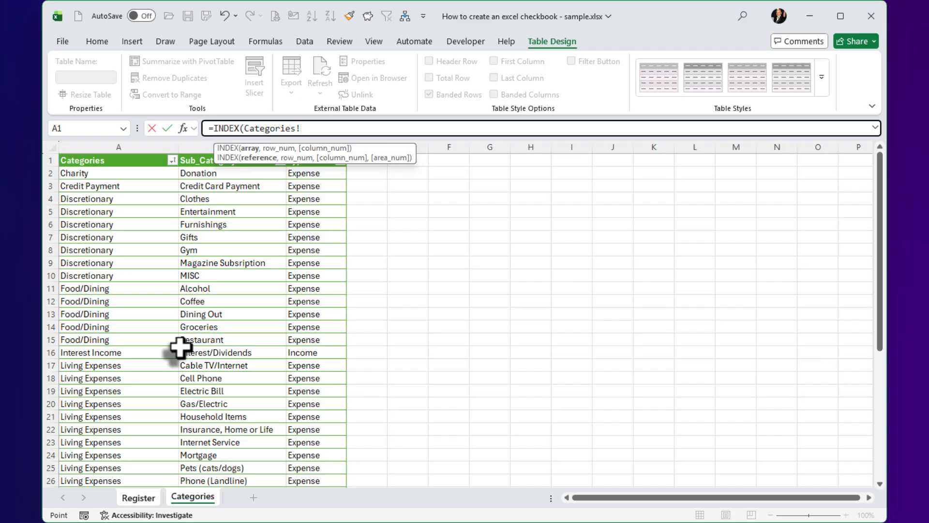
pyautogui.click(112, 149)
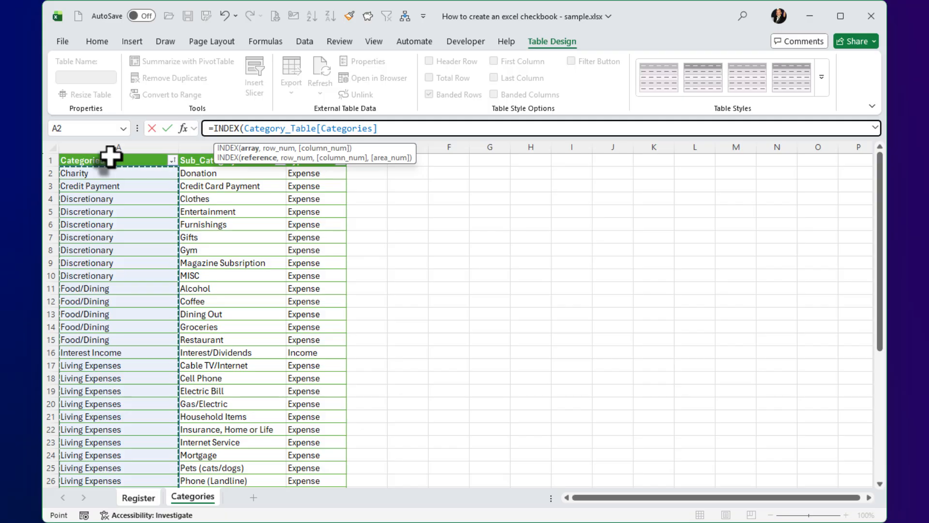
pyautogui.write(',')
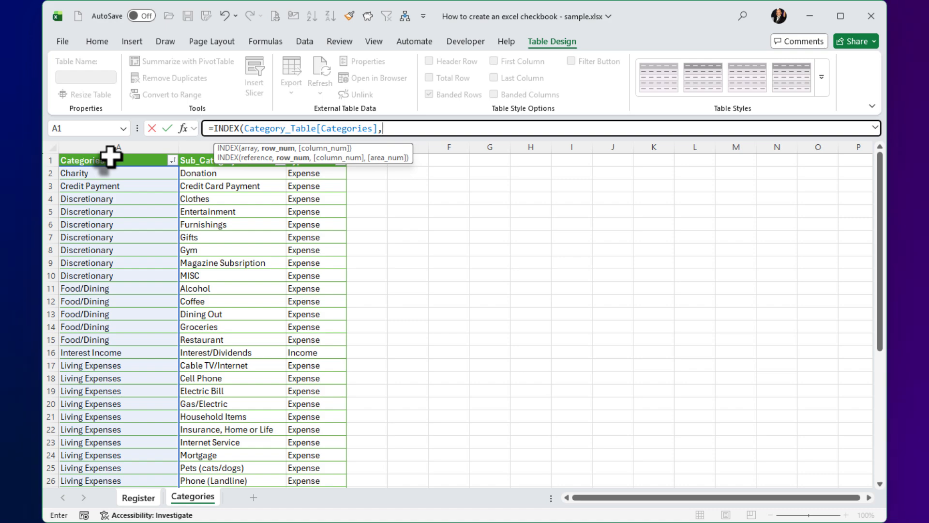
# Nest MATCH as the INDEX row number, using the same row's [@[Sub-Category]] in the register as lookup value.
pyautogui.write('mat')
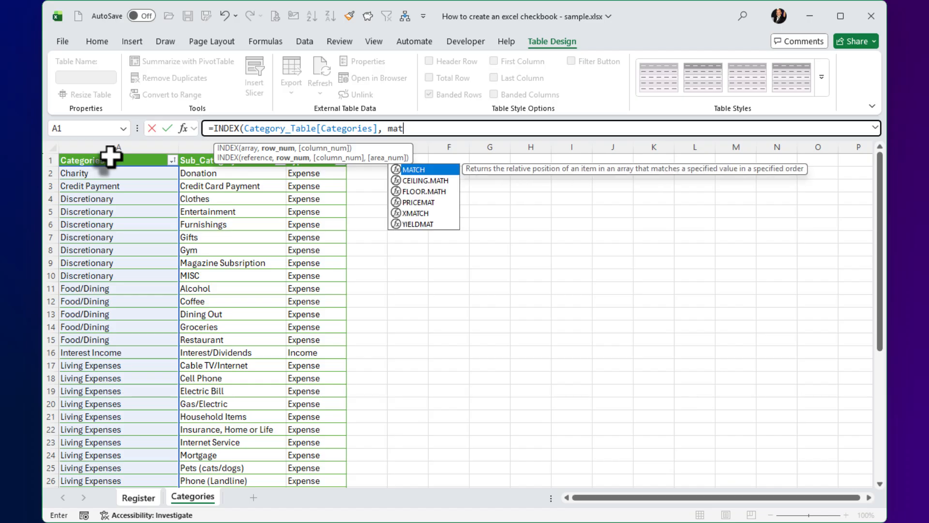
pyautogui.write('ch')
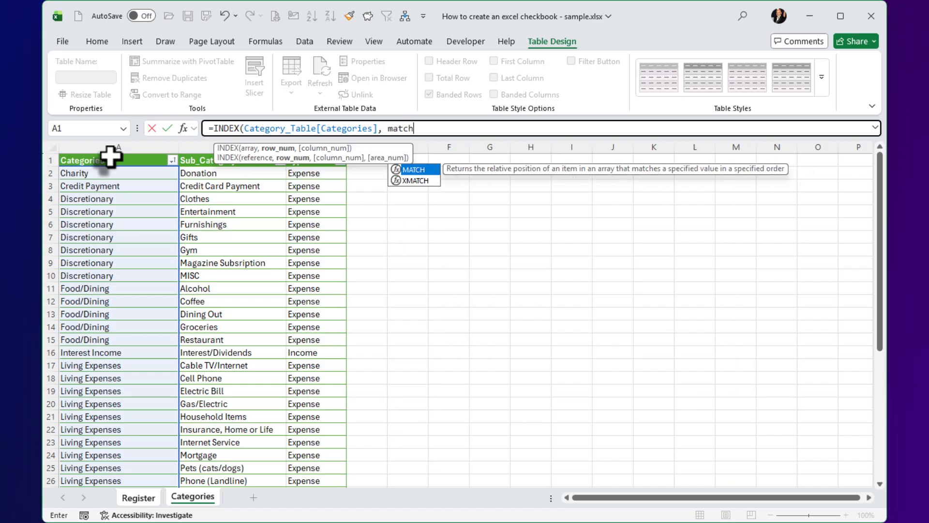
pyautogui.press('Tab')
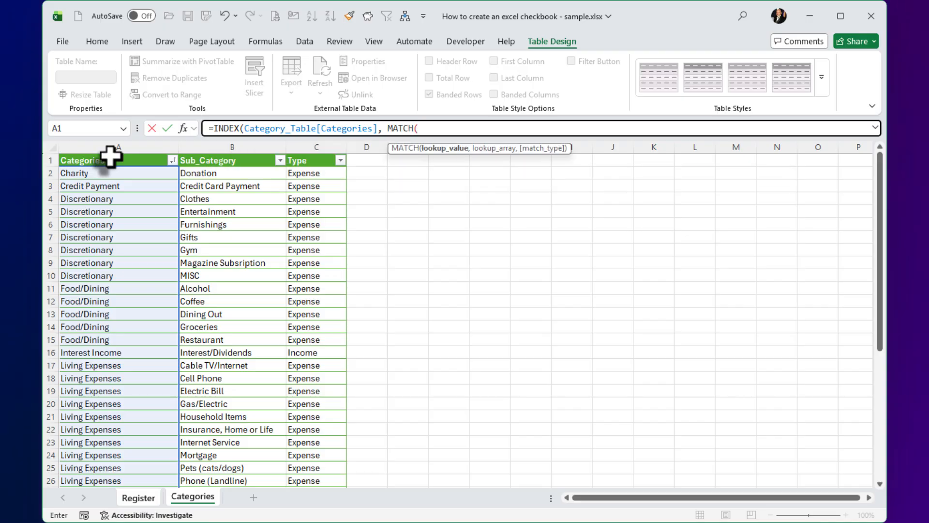
pyautogui.click(138, 497)
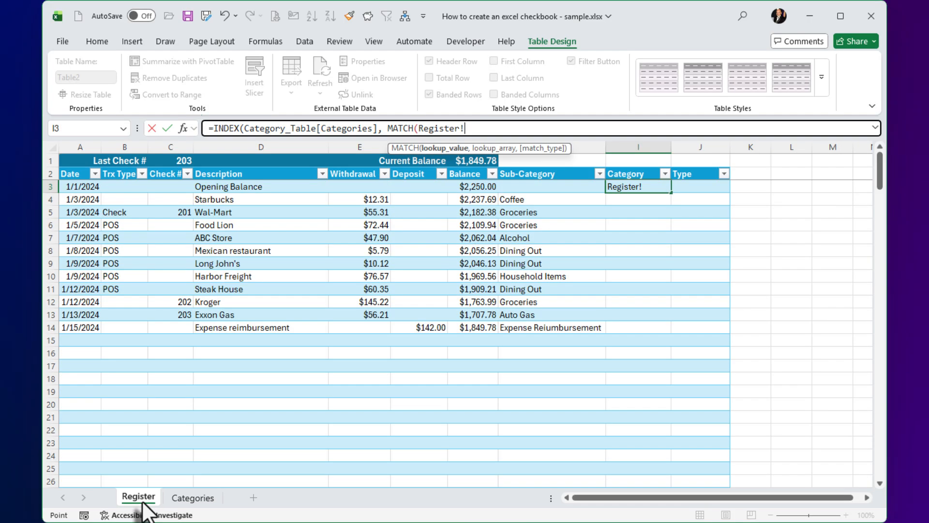
pyautogui.click(528, 188)
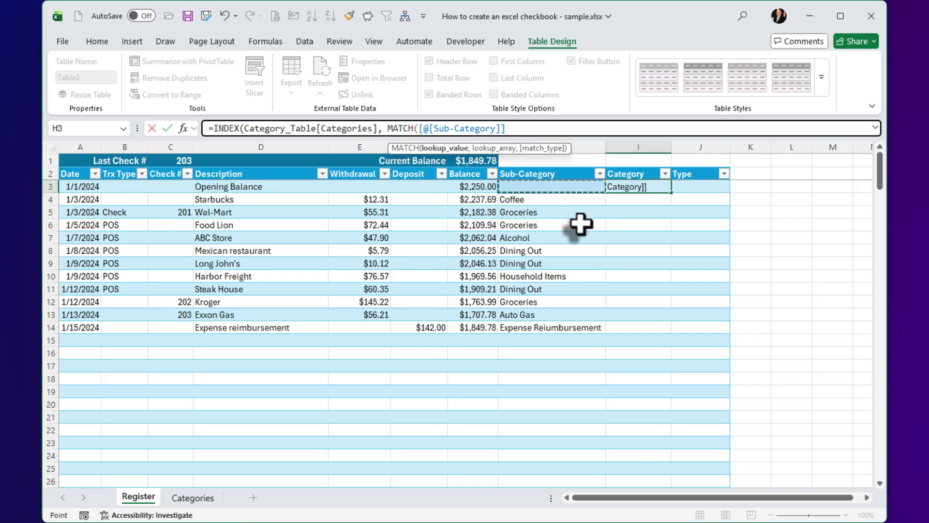
pyautogui.write(',')
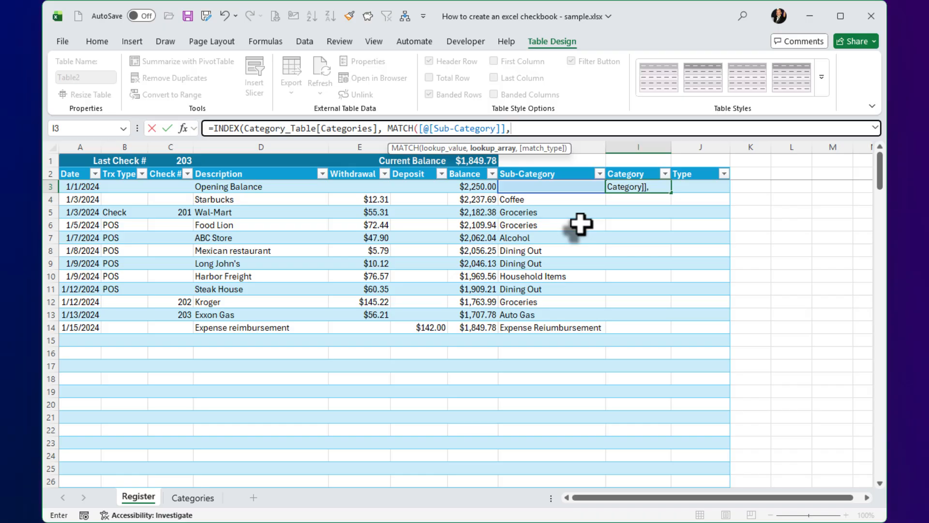
# Complete MATCH with Category_Table[Sub_Category] as lookup array and exact match 0, then close both functions and enter the formula.
pyautogui.click(191, 497)
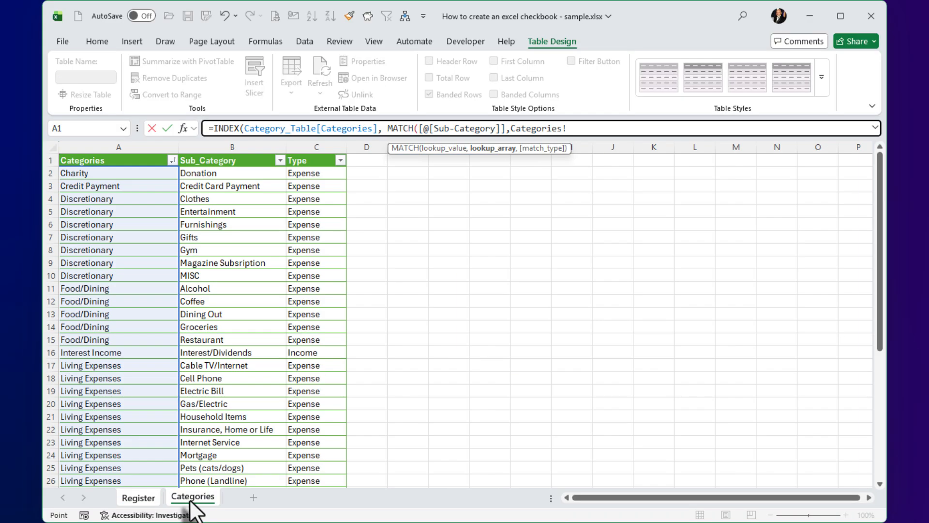
pyautogui.click(234, 149)
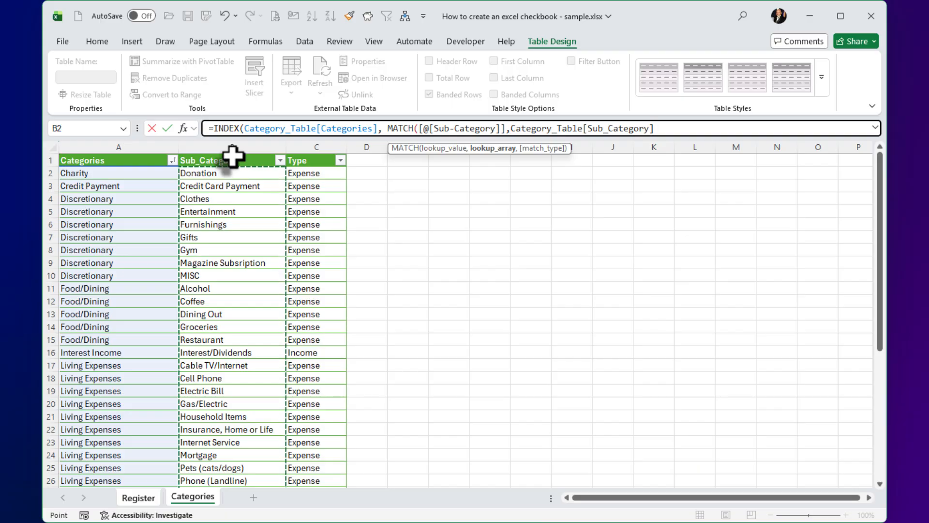
pyautogui.write(',')
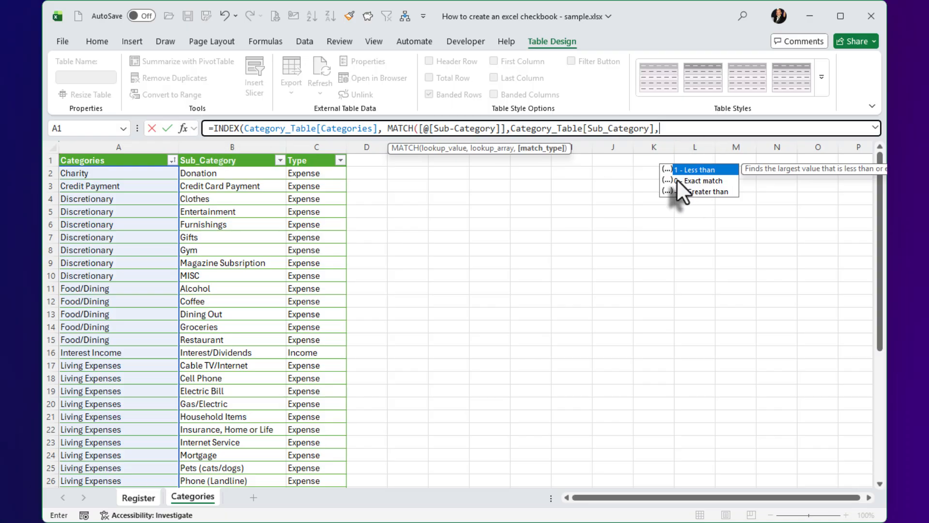
pyautogui.click(694, 179)
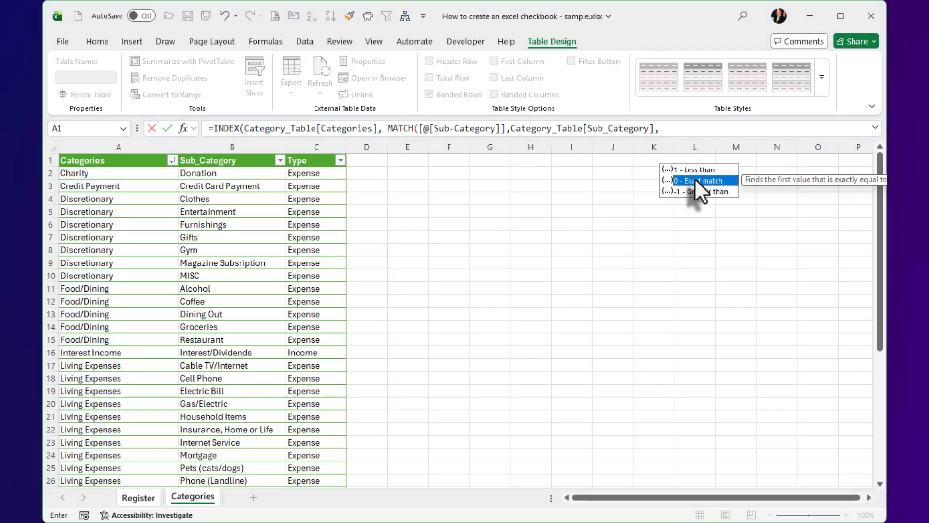
pyautogui.doubleClick(695, 180)
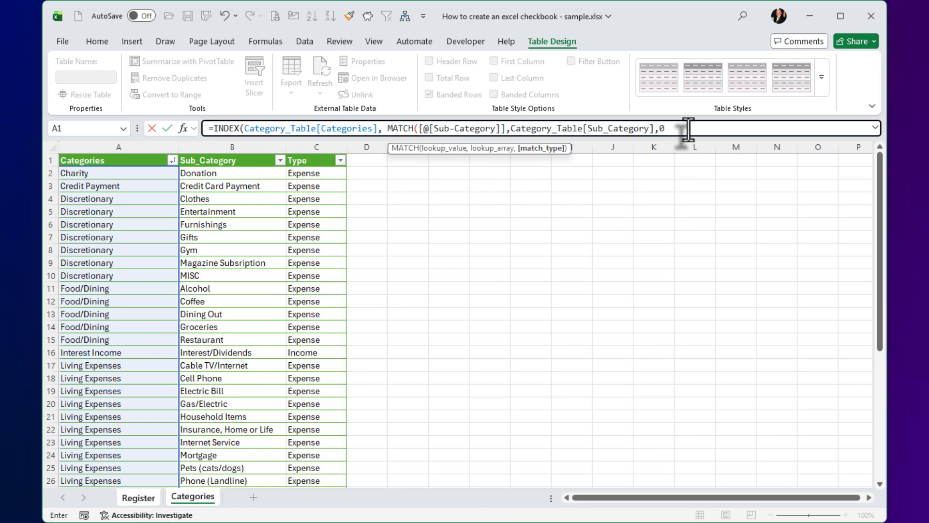
pyautogui.write(')')
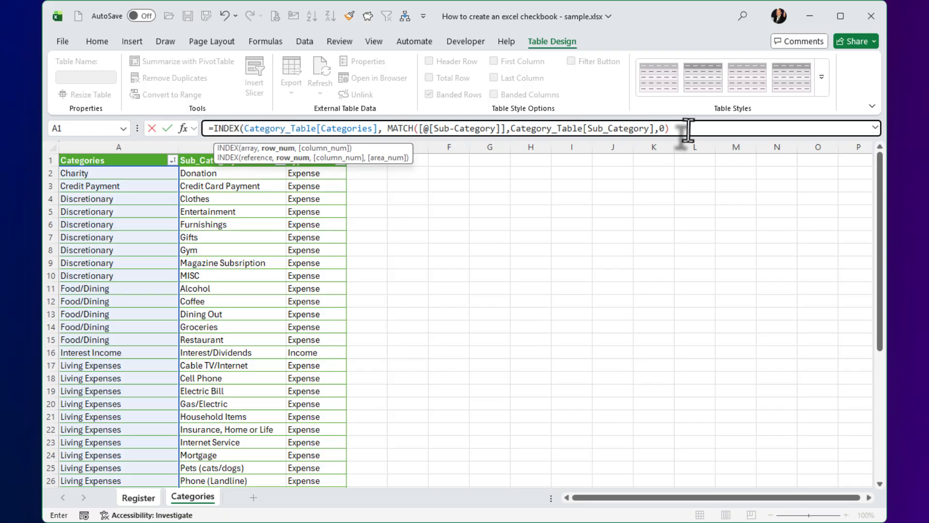
pyautogui.write(')')
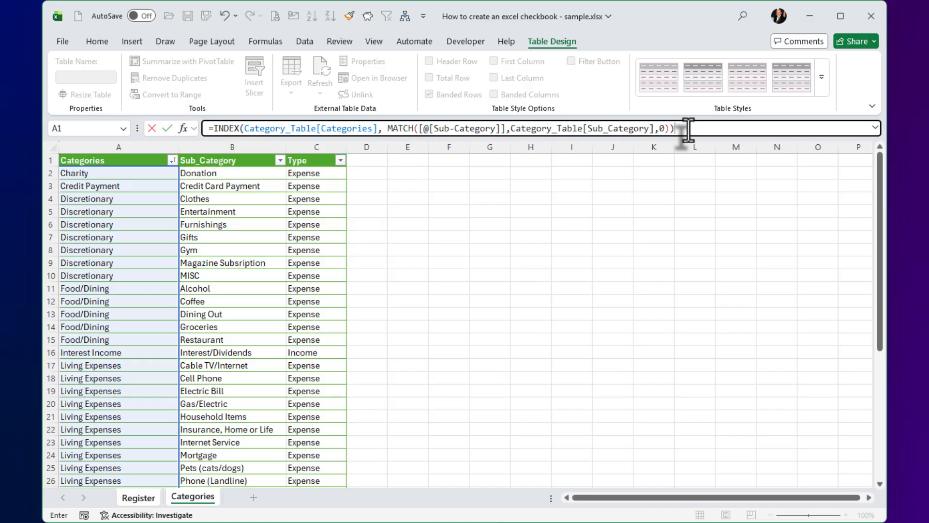
pyautogui.press('Return')
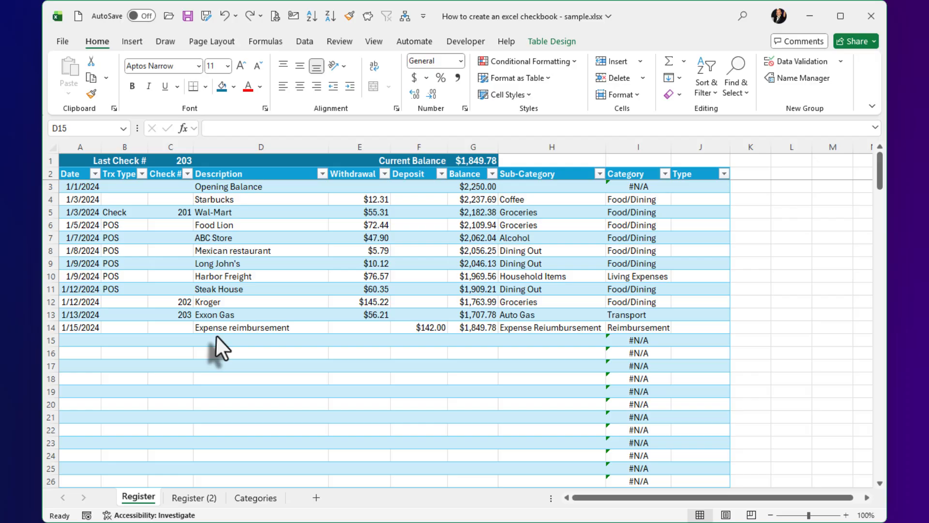
# Add a Wal-Mart transaction in row 15 with a withdrawal of 45 and the sub-category Clothes.
pyautogui.click(217, 340)
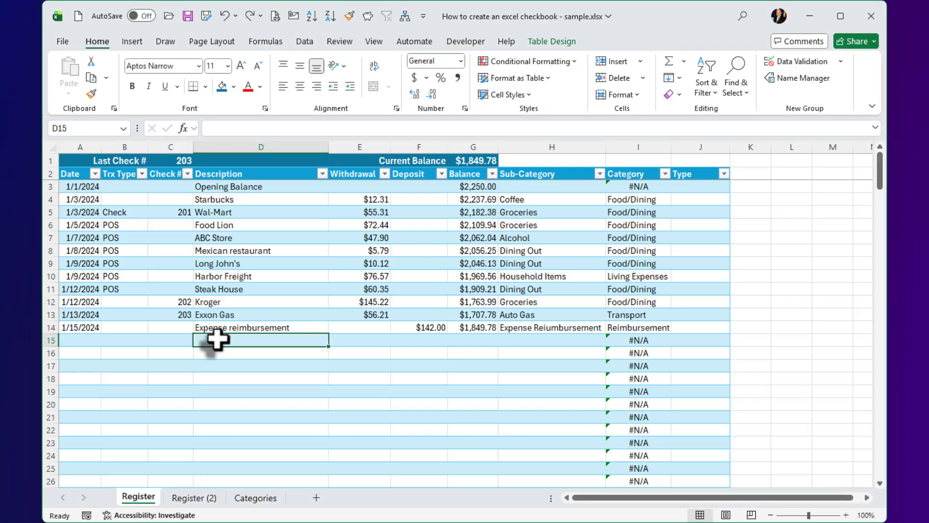
pyautogui.write('Wal-Mart')
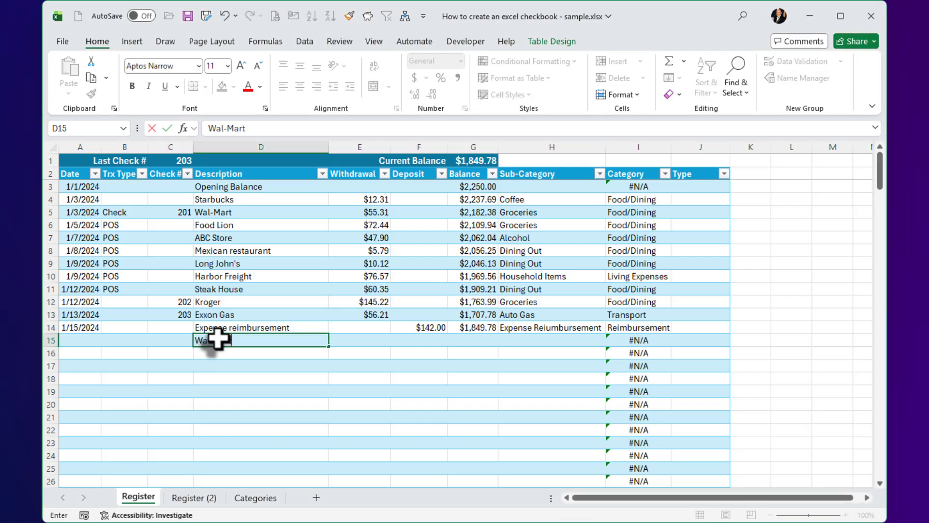
pyautogui.press('Tab')
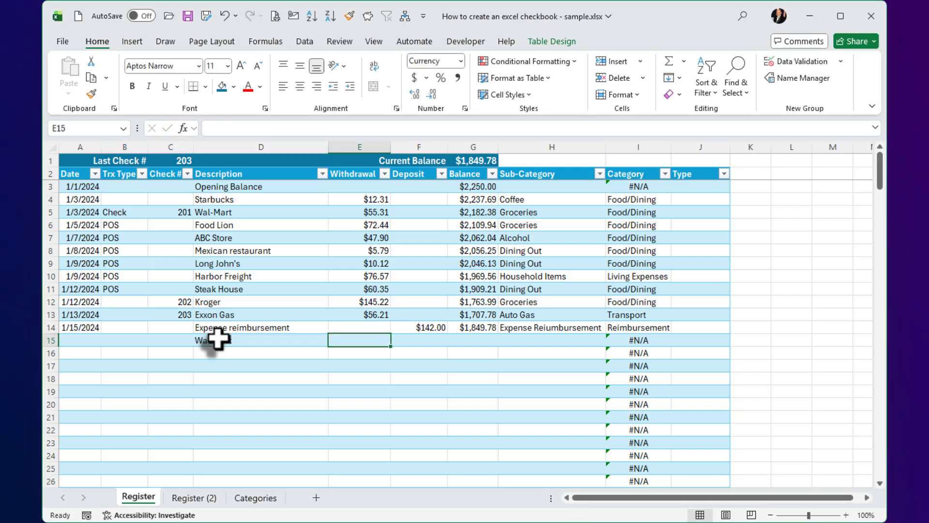
pyautogui.write('45')
pyautogui.press('Tab')
pyautogui.press('Tab')
pyautogui.press('Tab')
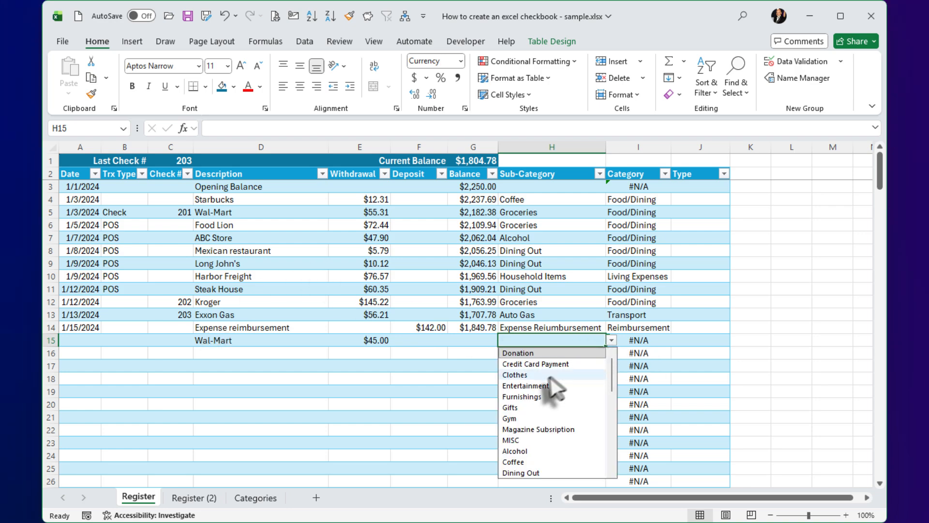
pyautogui.click(529, 377)
pyautogui.click(533, 357)
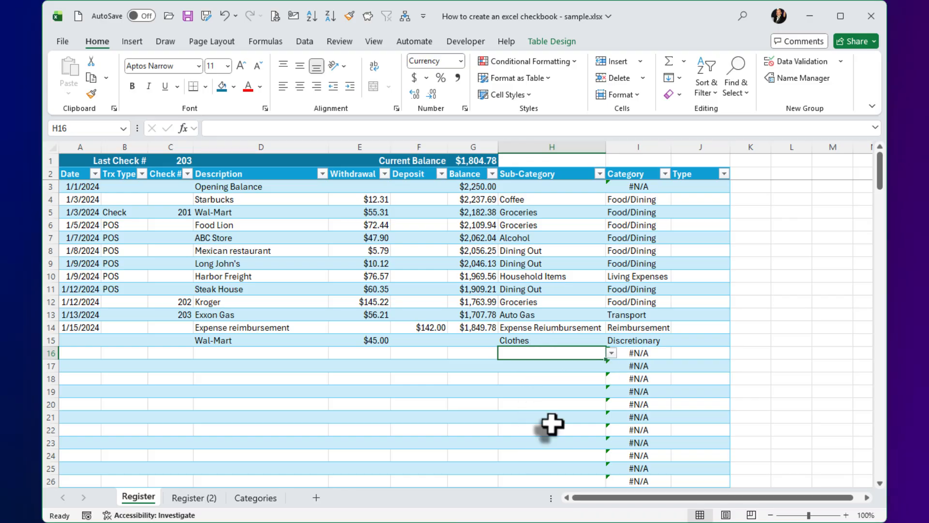
# Wrap the Category formula in I3 in IFNA with an empty string "" as the value_if_na argument, and enter it.
pyautogui.click(627, 186)
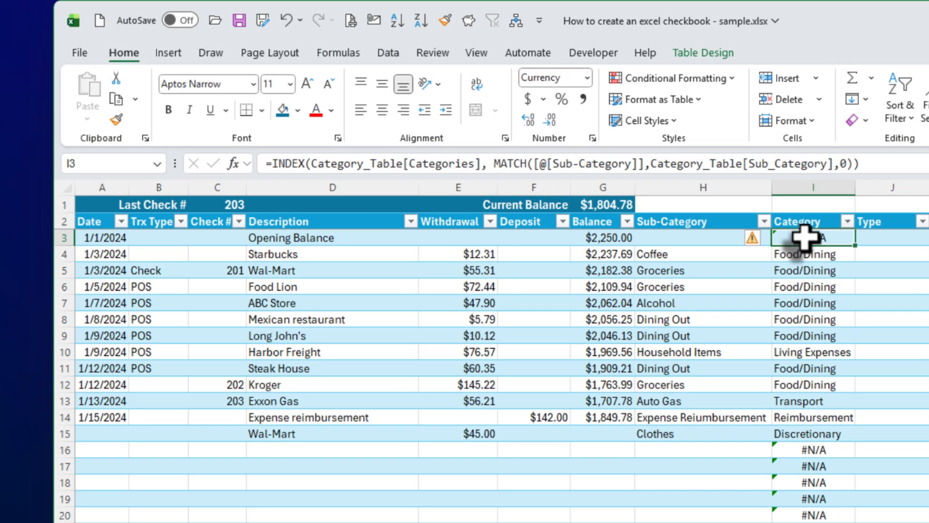
pyautogui.click(272, 163)
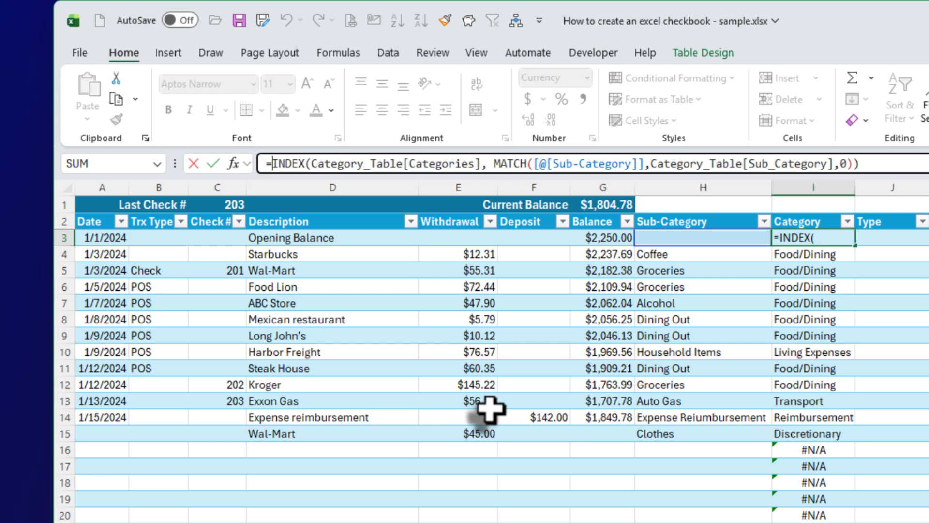
pyautogui.write('IFNA')
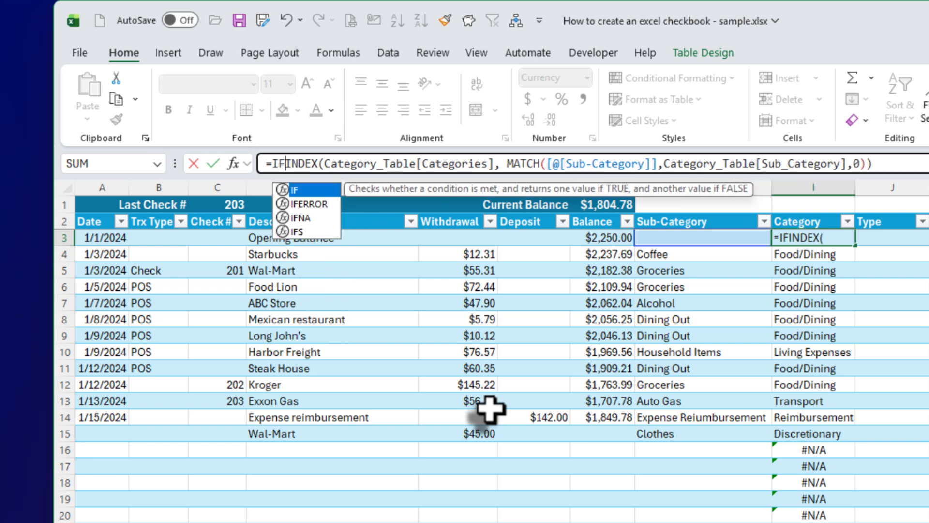
pyautogui.write('(')
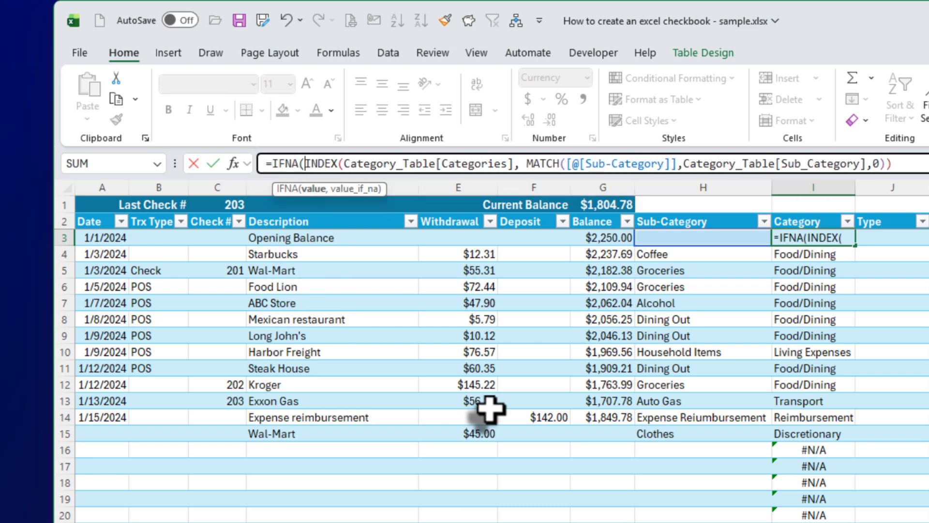
pyautogui.click(922, 164)
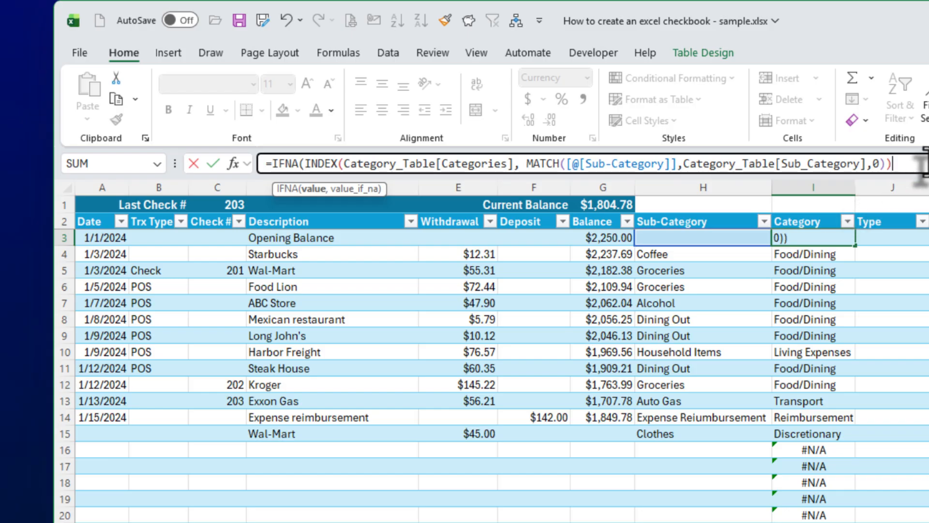
pyautogui.write(',')
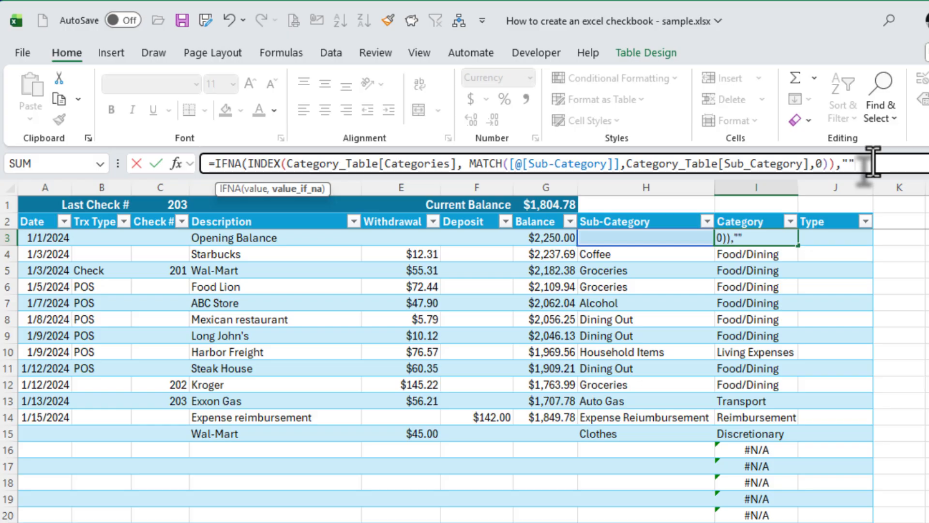
pyautogui.write('"")')
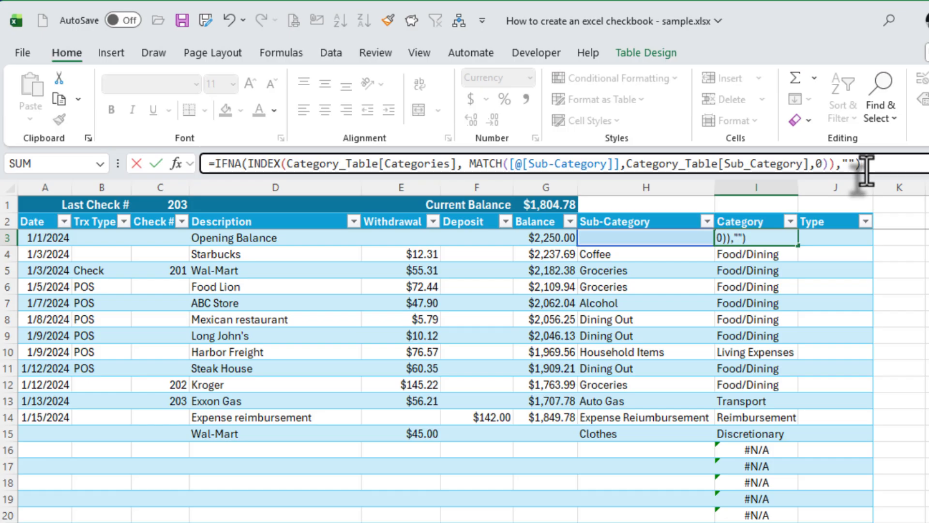
pyautogui.press('Return')
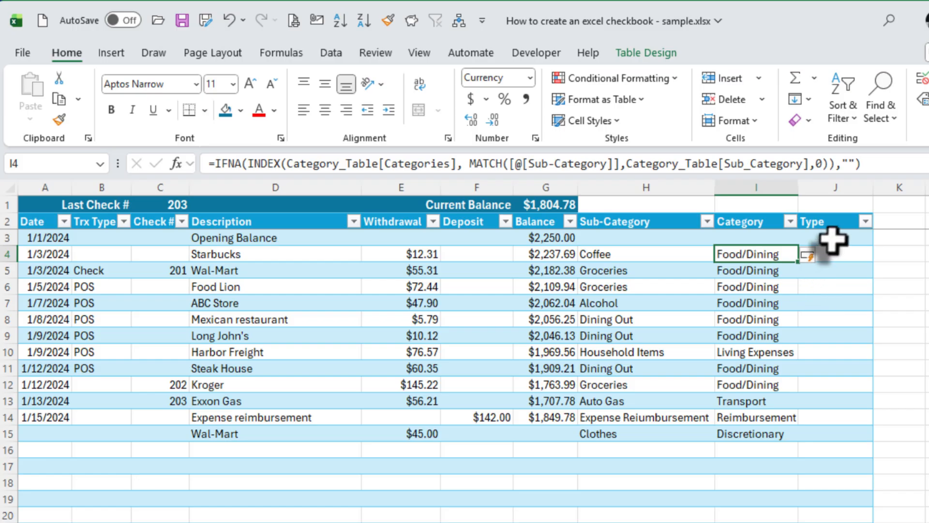
# Start an INDEX formula in Type cell J3 with Category_Table[Type] from the Categories sheet as its array.
pyautogui.click(836, 238)
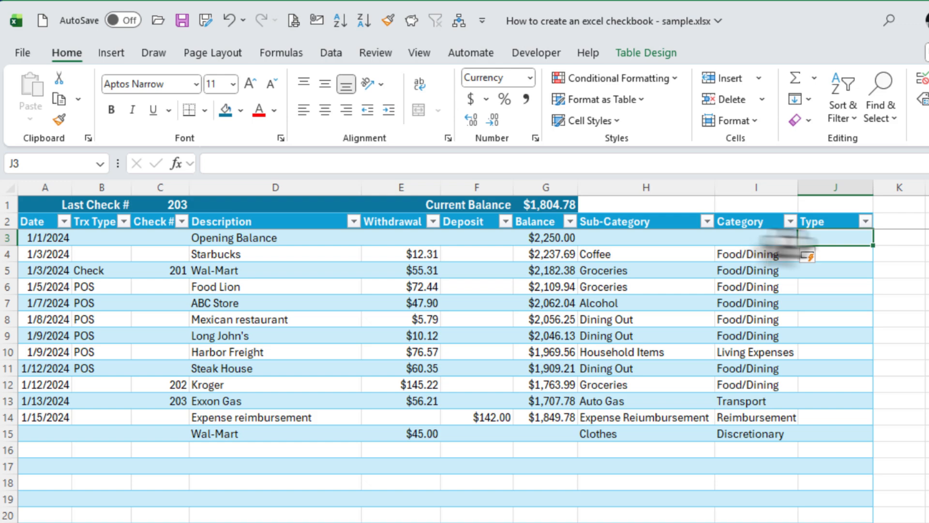
pyautogui.click(272, 164)
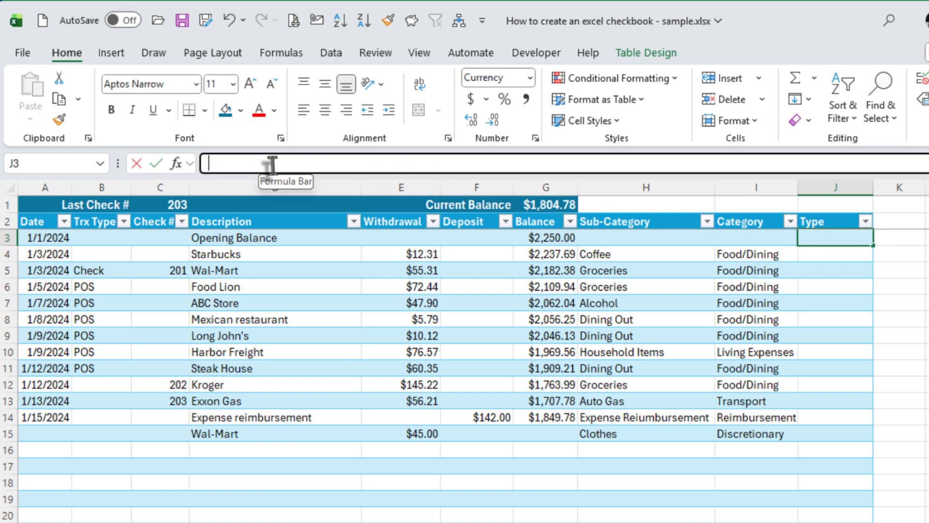
pyautogui.write('=')
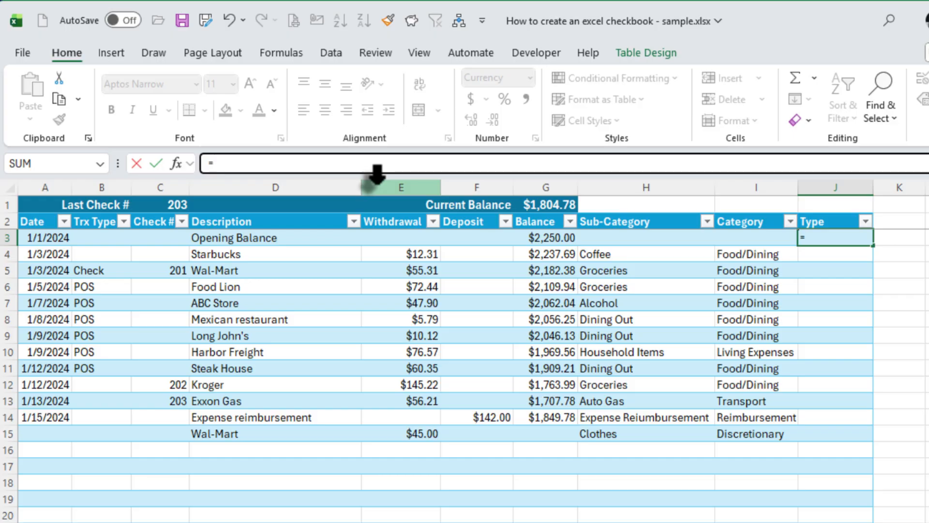
pyautogui.write('INDEX(')
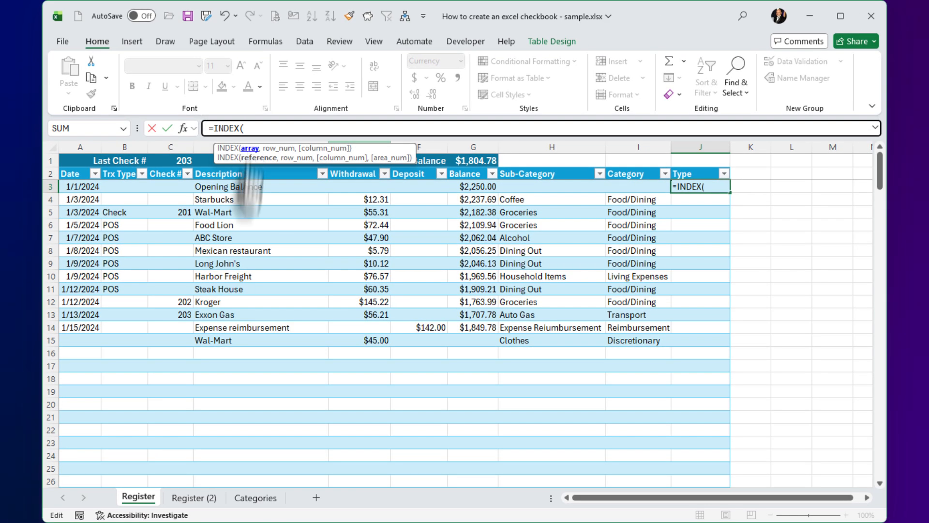
pyautogui.click(255, 498)
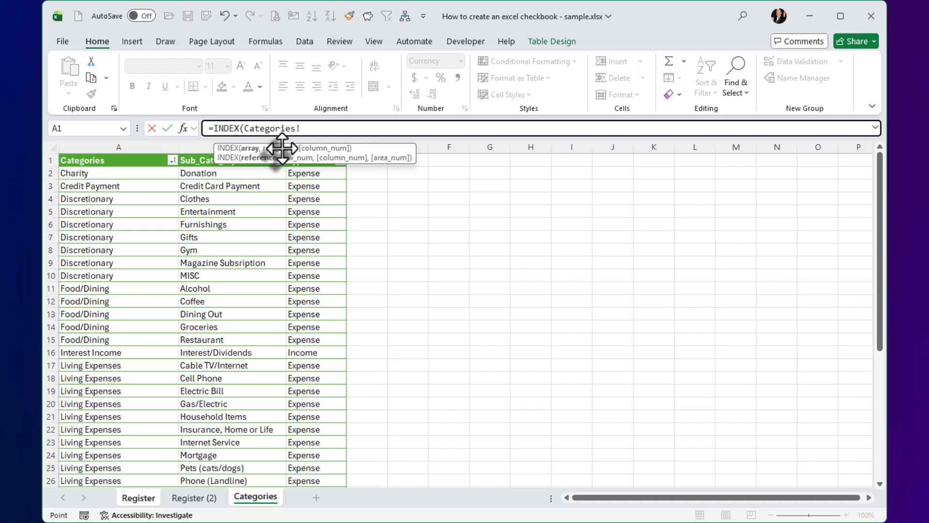
pyautogui.moveTo(366, 150); pyautogui.dragTo(572, 154)
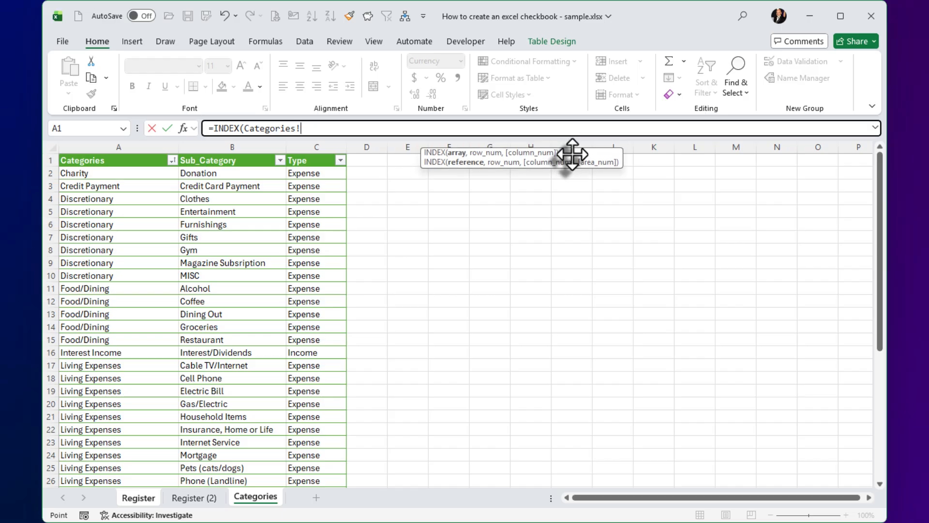
pyautogui.click(316, 142)
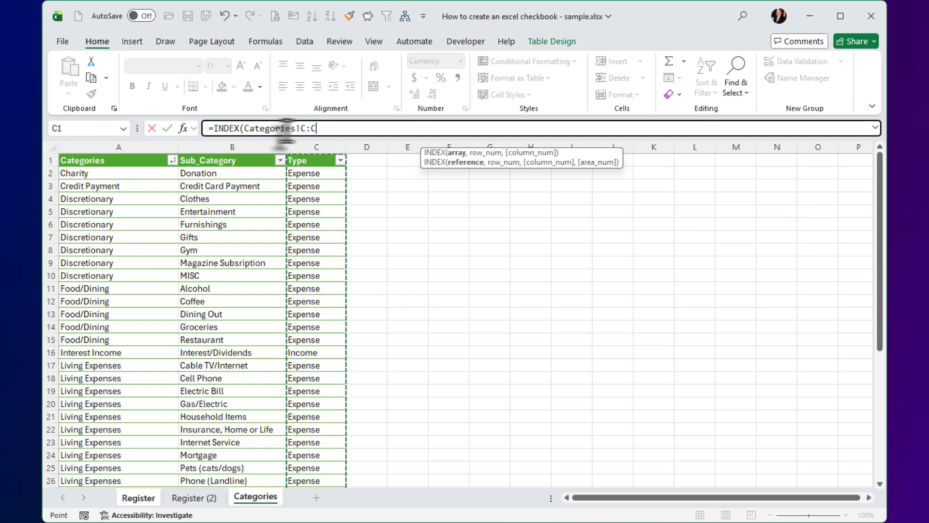
pyautogui.click(312, 154)
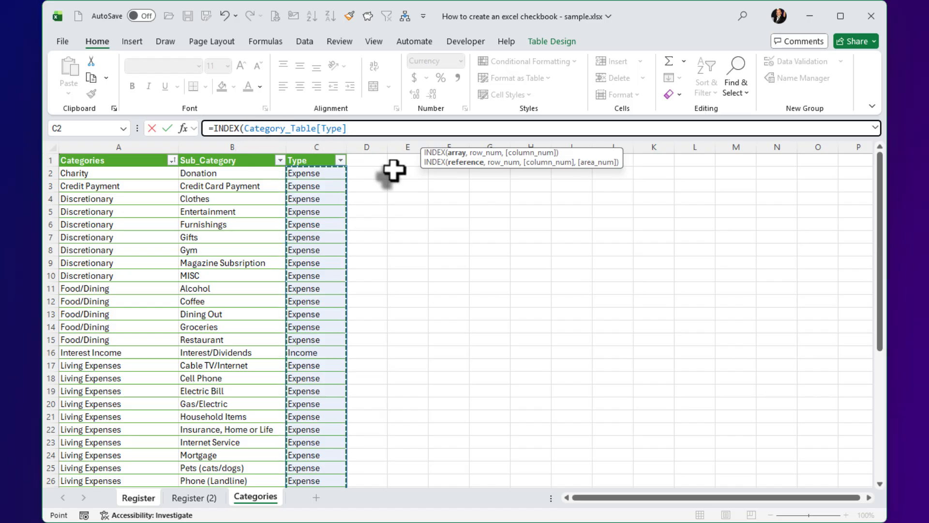
# Nest MATCH as the row number of the Type formula's INDEX, with the register's [@[Sub-Category]] as lookup value.
pyautogui.write(', MA')
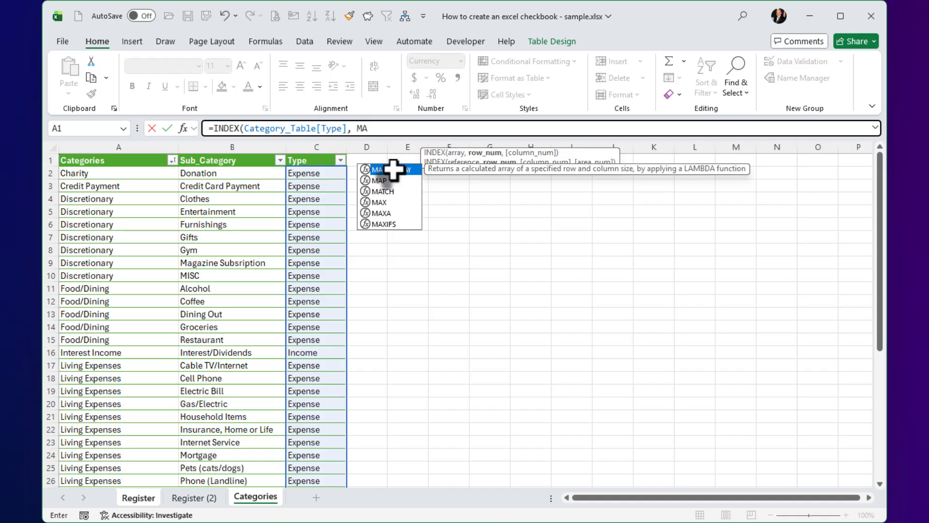
pyautogui.write('T')
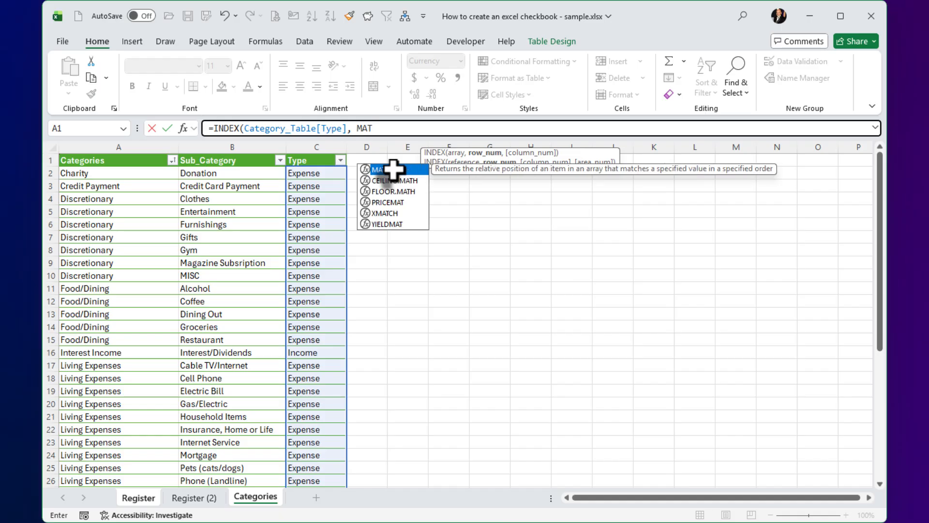
pyautogui.press('Tab')
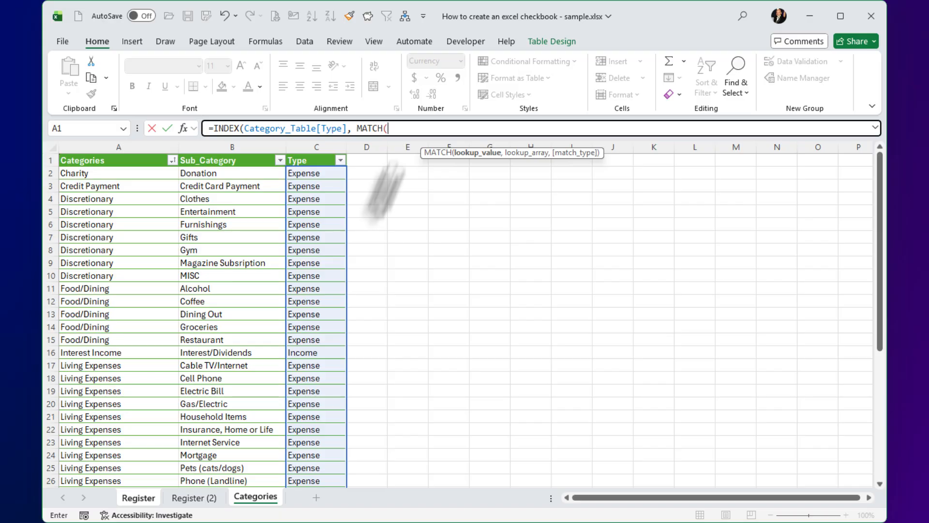
pyautogui.click(141, 499)
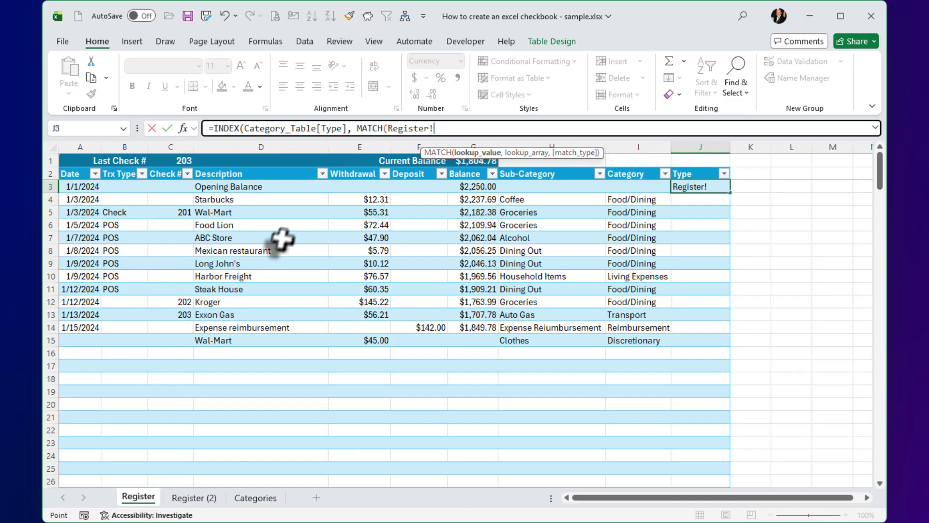
pyautogui.click(555, 186)
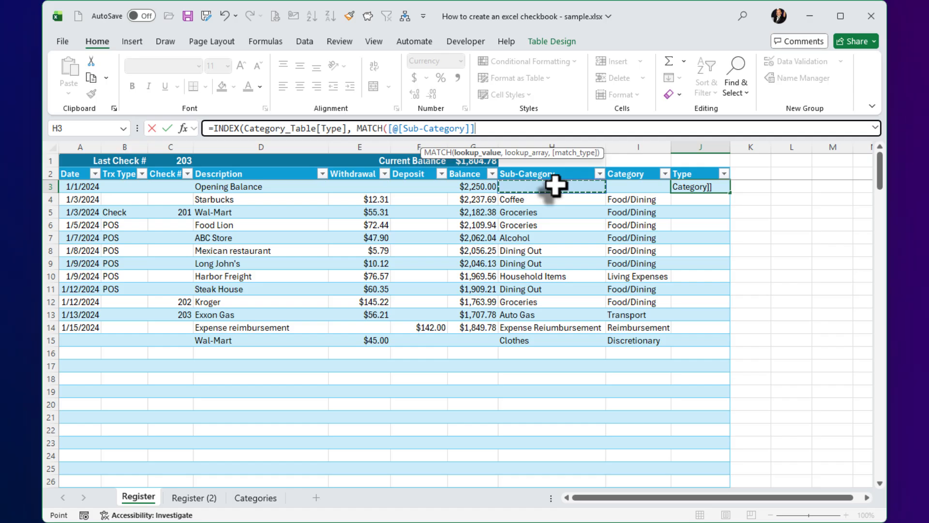
pyautogui.write(',')
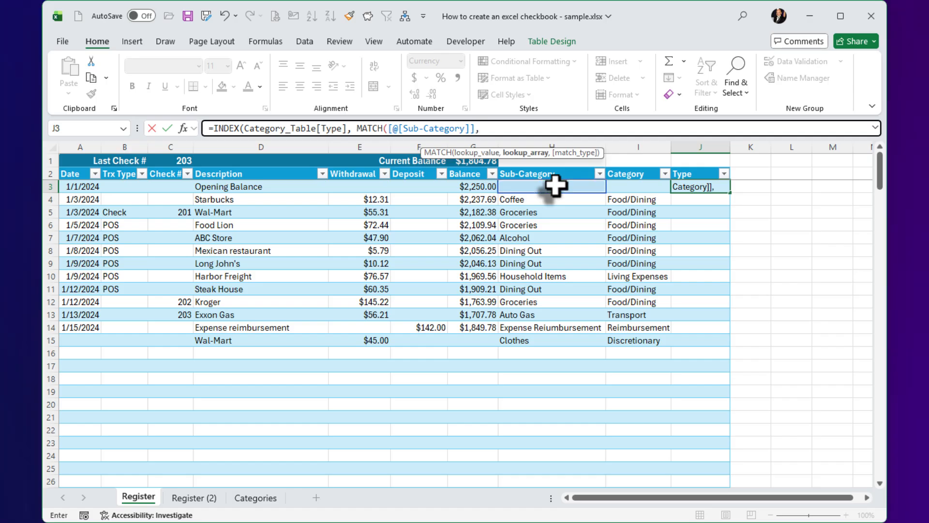
# Complete the Type formula's MATCH with Category_Table[Sub_Category] as lookup array and exact match 0, then close both functions and enter it.
pyautogui.click(249, 501)
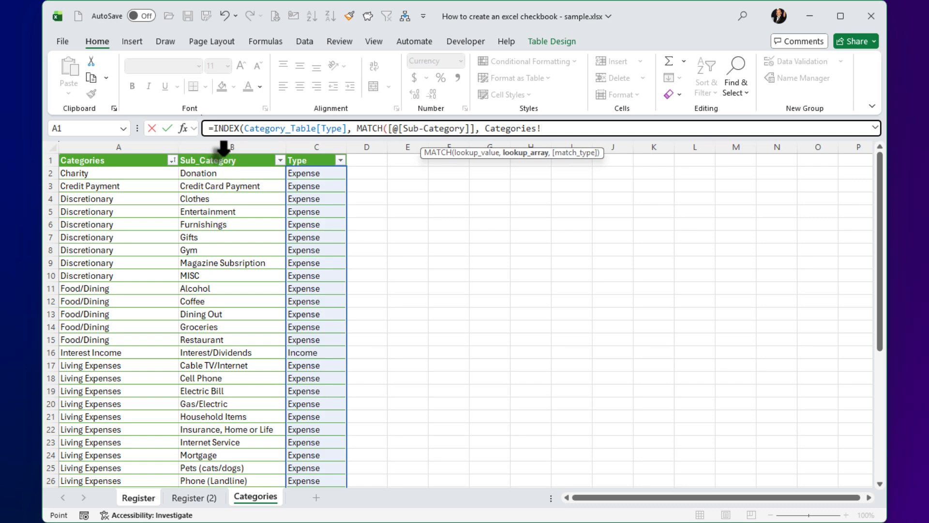
pyautogui.click(226, 150)
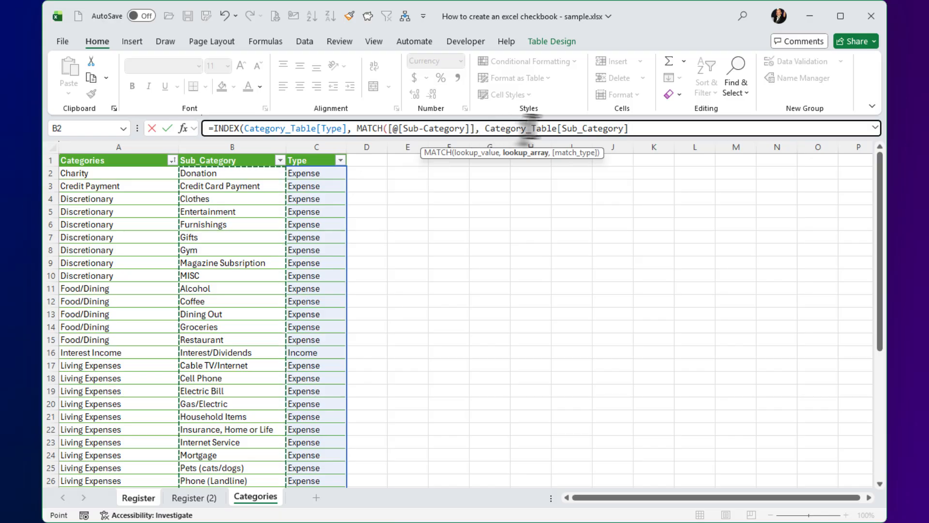
pyautogui.write(',')
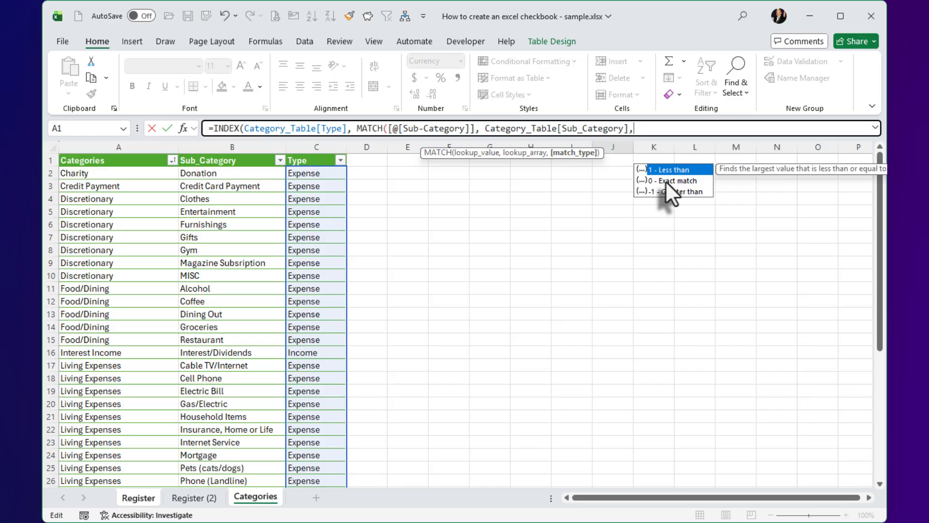
pyautogui.click(667, 181)
pyautogui.doubleClick(666, 180)
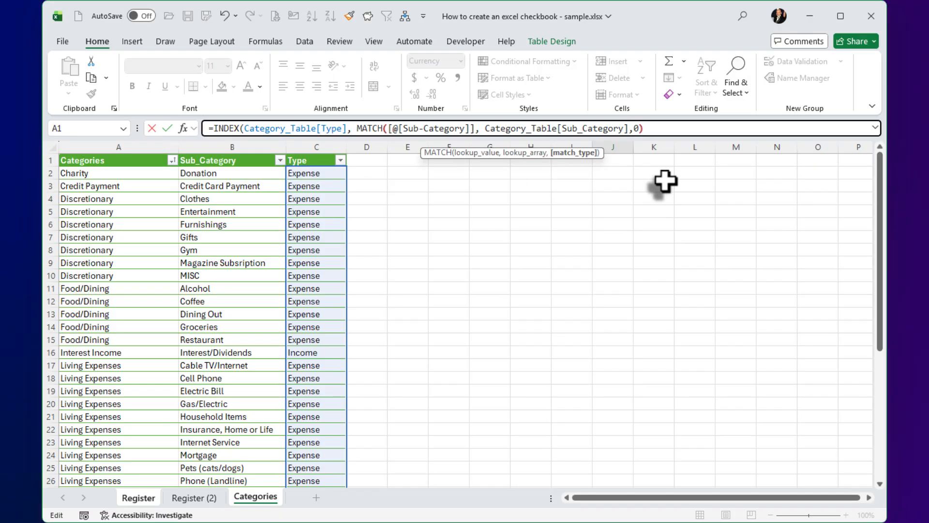
pyautogui.write(')')
pyautogui.press('Return')
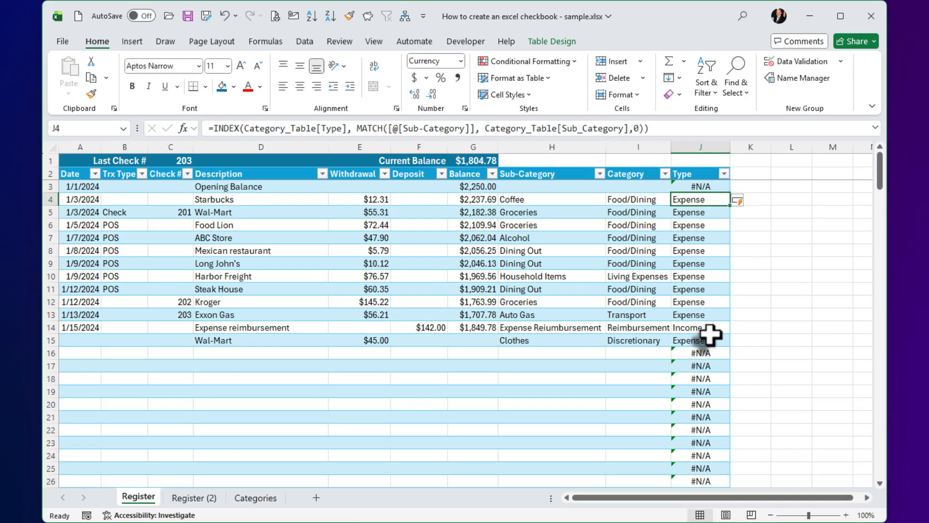
# Wrap the Type formula in J3 in IFNA with an empty string "" for unmatched rows, and enter it.
pyautogui.click(704, 187)
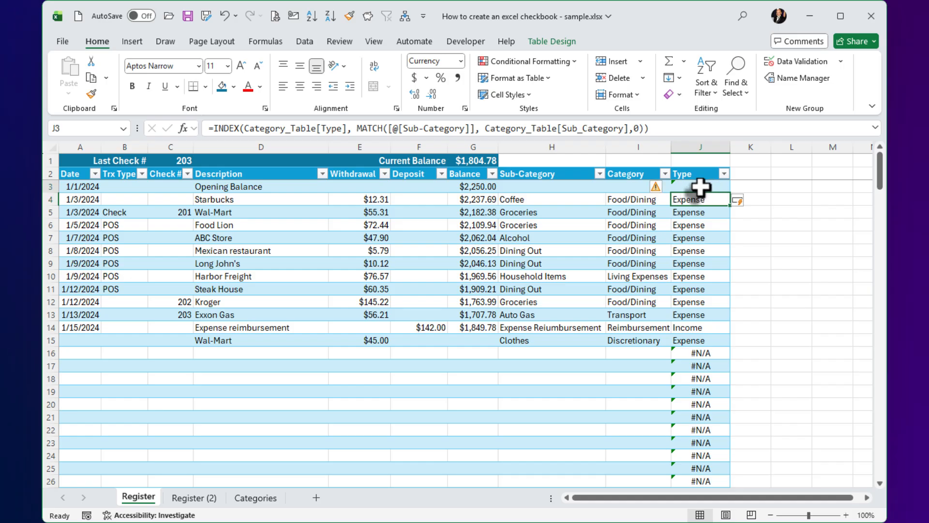
pyautogui.click(210, 128)
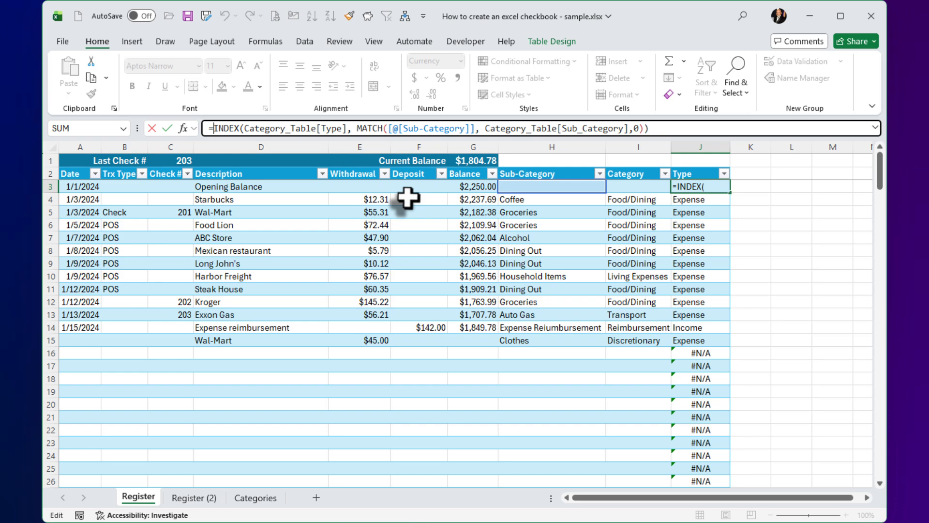
pyautogui.write('IFNA(')
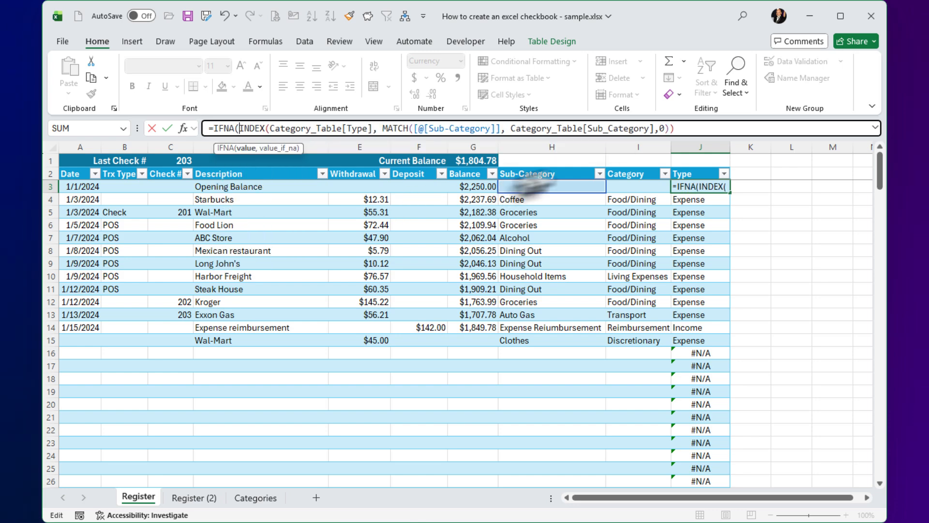
pyautogui.click(707, 128)
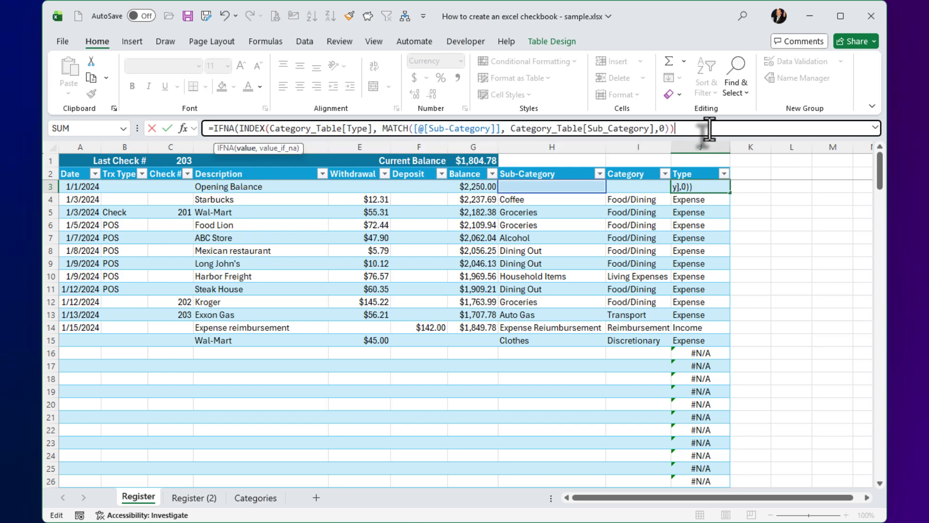
pyautogui.write(',')
pyautogui.press('Return')
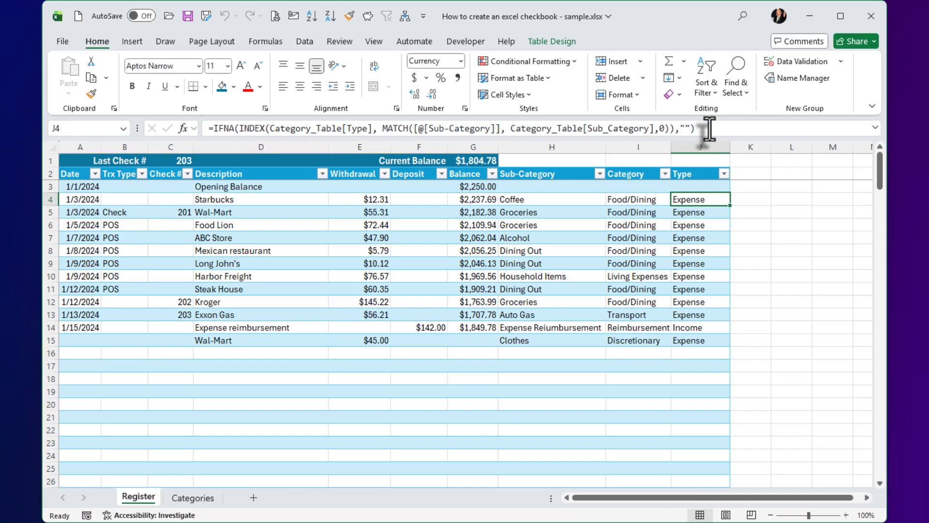
# Examine the order of the choices in the Sub-Category dropdown of cell H16, leaving the cell empty.
pyautogui.click(540, 356)
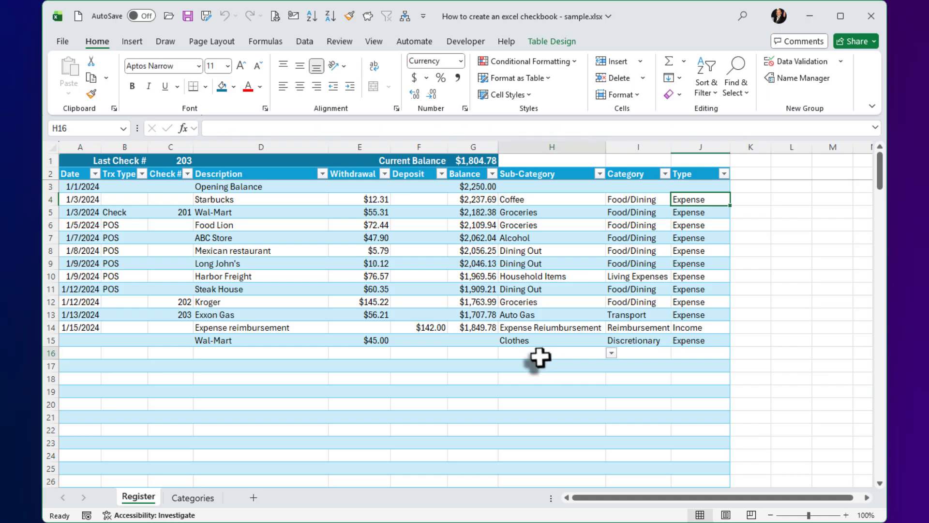
pyautogui.click(611, 352)
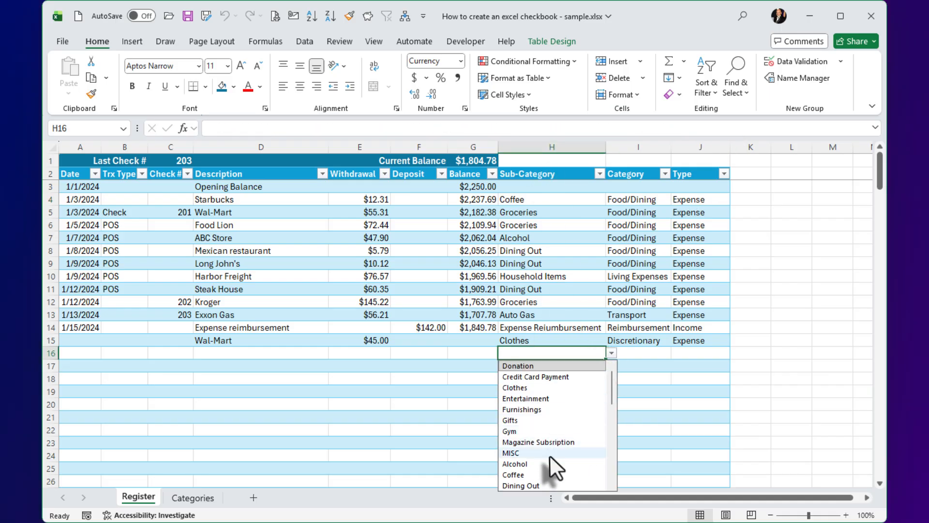
pyautogui.moveTo(612, 380); pyautogui.dragTo(619, 362)
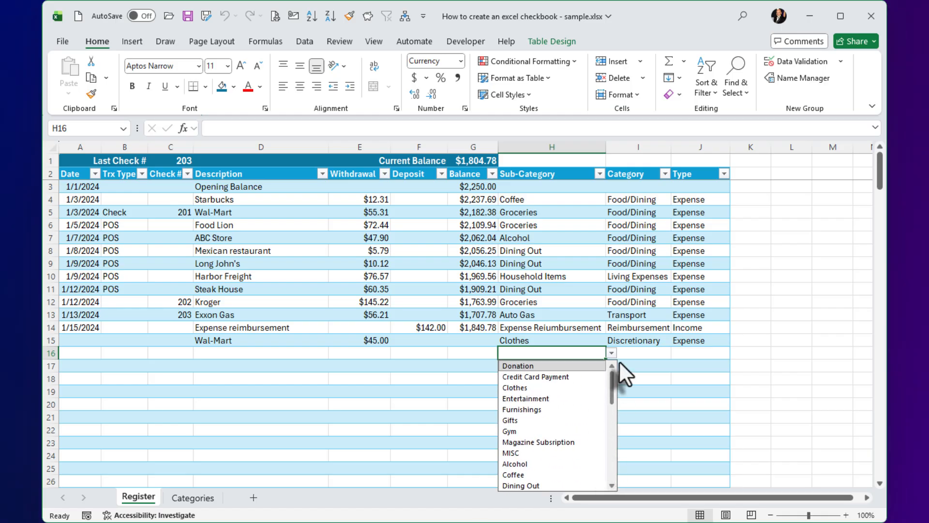
pyautogui.click(460, 355)
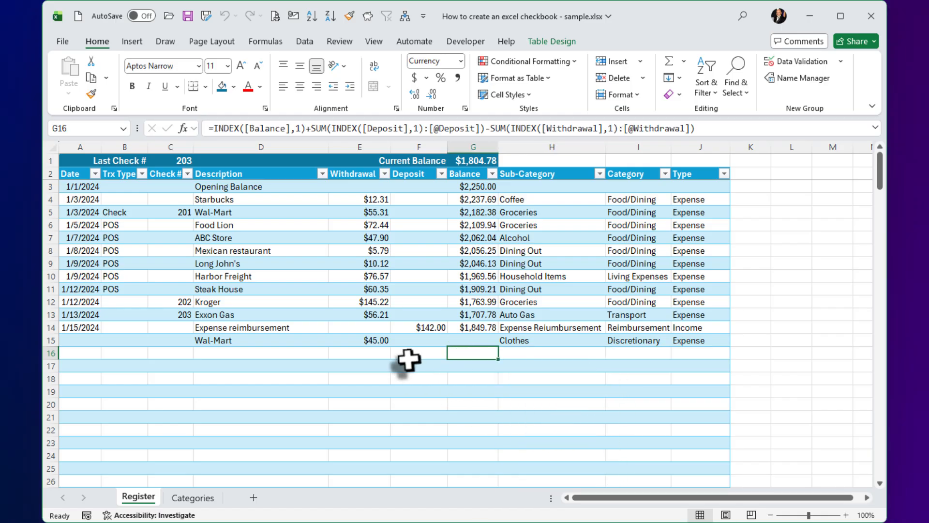
# Sort the table on the Categories sheet by Sub_Category from A to Z.
pyautogui.click(194, 498)
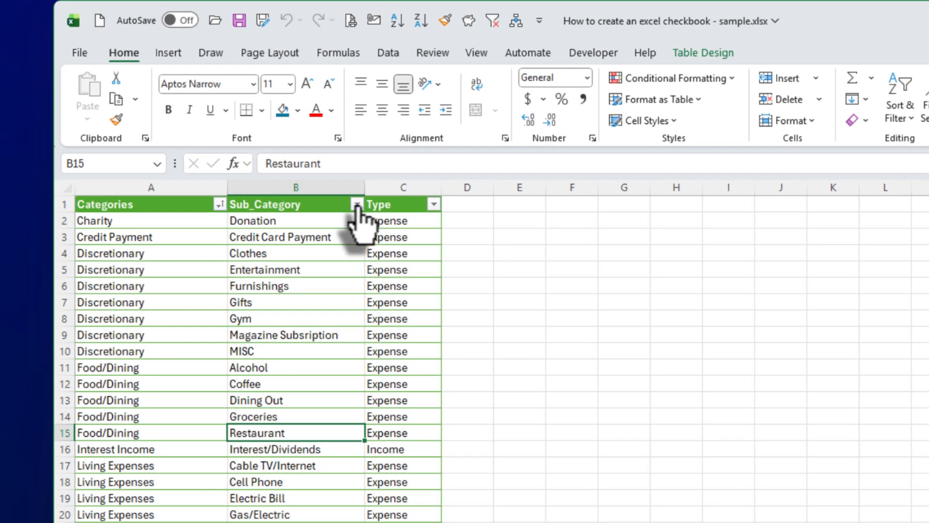
pyautogui.click(357, 204)
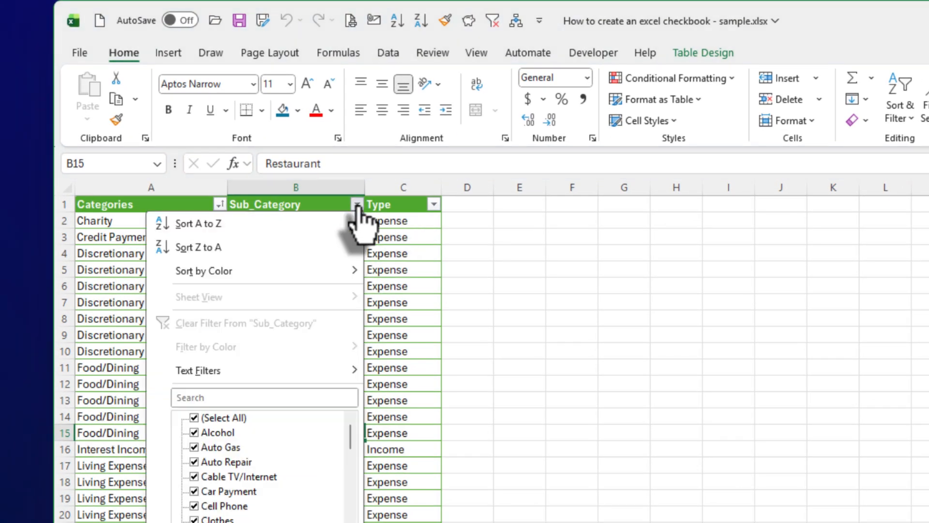
pyautogui.click(217, 224)
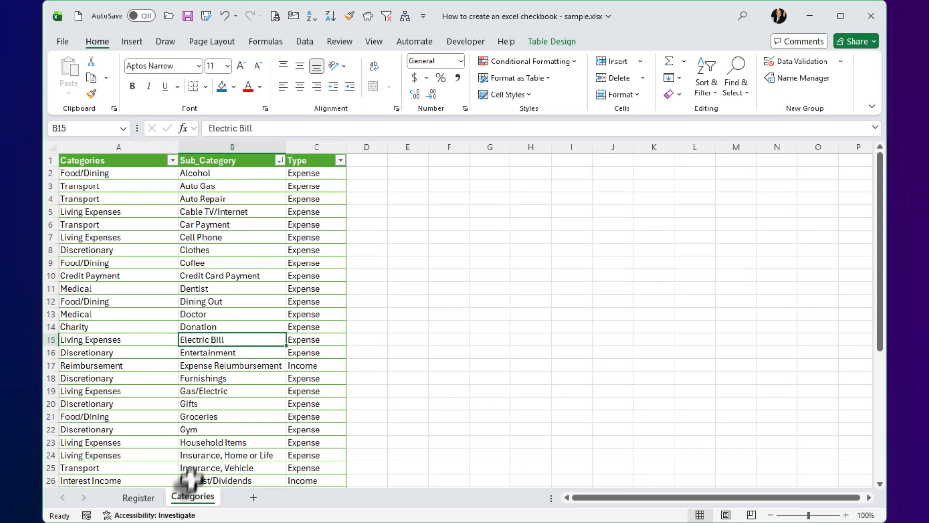
# Return to the Register sheet and check the H16 Sub-Category dropdown for alphabetical order without choosing an entry.
pyautogui.click(139, 499)
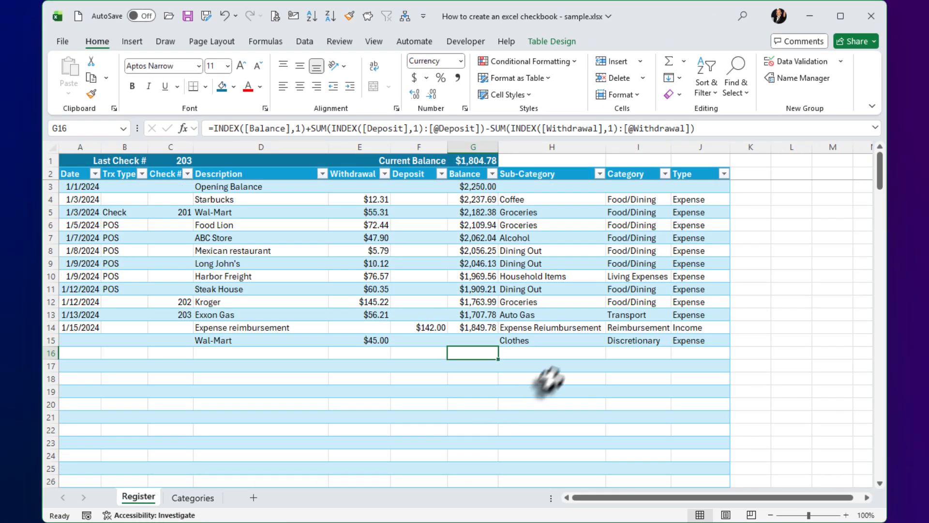
pyautogui.click(575, 353)
pyautogui.click(611, 353)
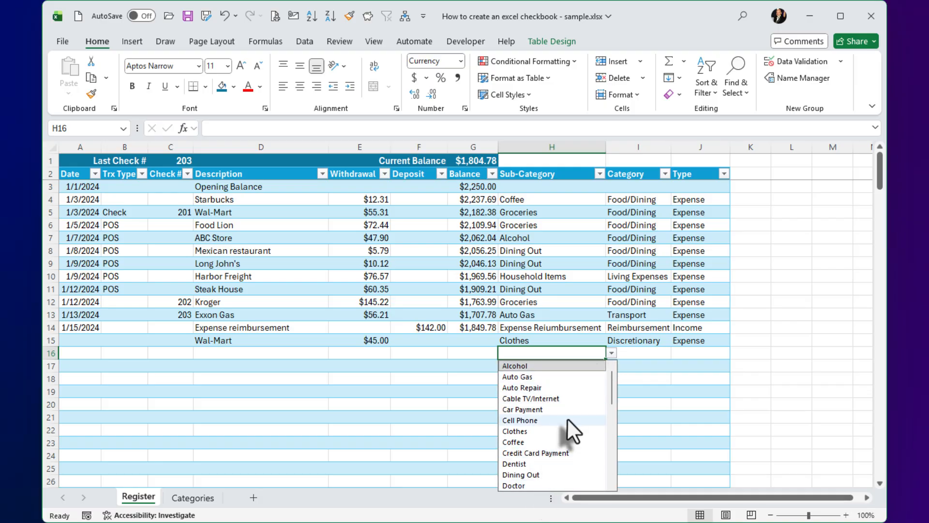
pyautogui.click(464, 359)
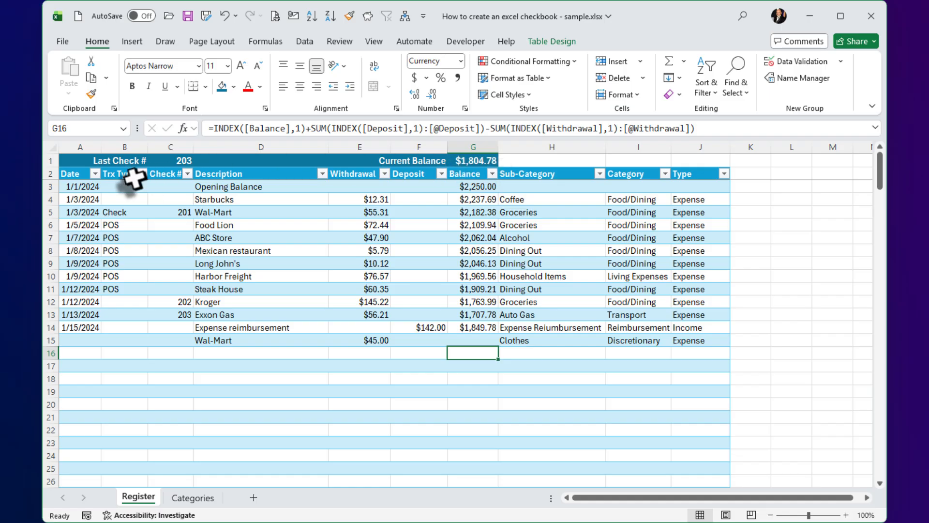
# Make register row 1 taller and fill H1:J1 with Turquoise, Accent 4, Darker 25% to match the rest of the row.
pyautogui.moveTo(53, 167); pyautogui.dragTo(53, 176)
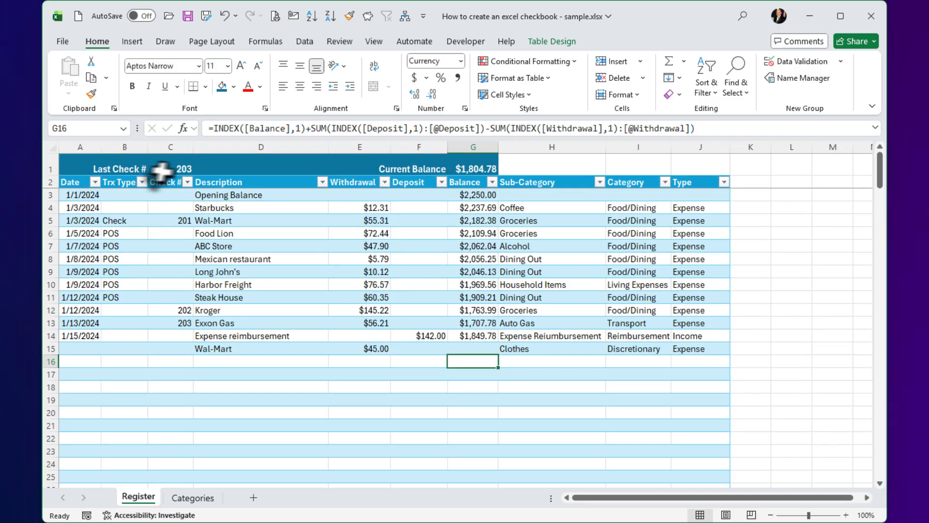
pyautogui.click(558, 171)
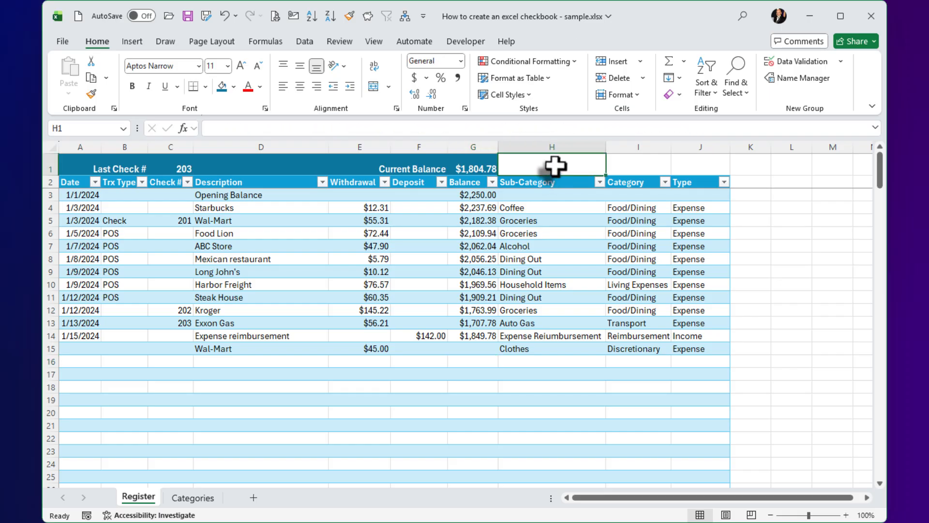
pyautogui.click(288, 166)
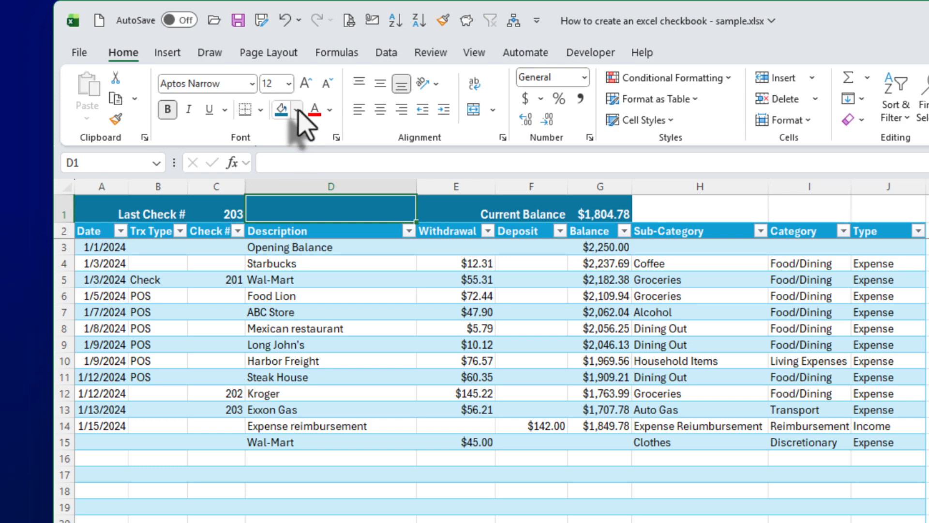
pyautogui.click(296, 110)
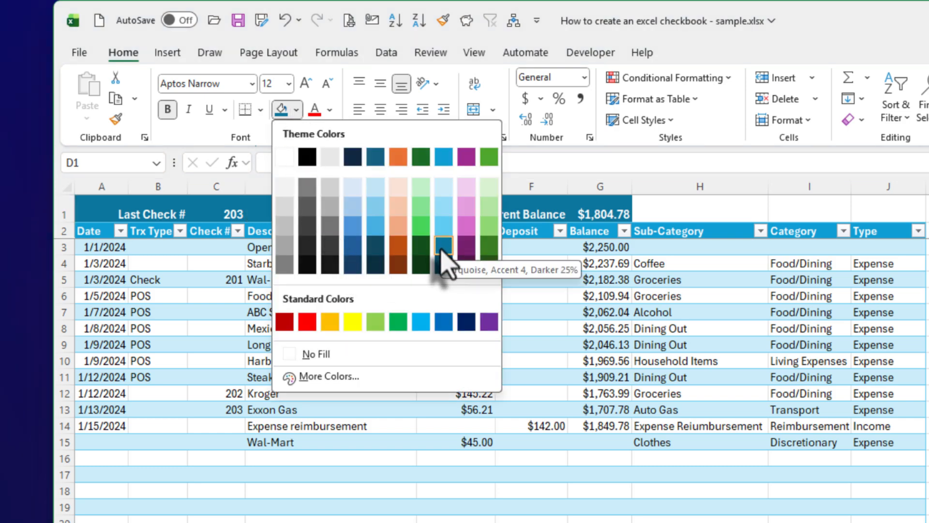
pyautogui.click(655, 208)
pyautogui.moveTo(706, 209); pyautogui.dragTo(880, 211)
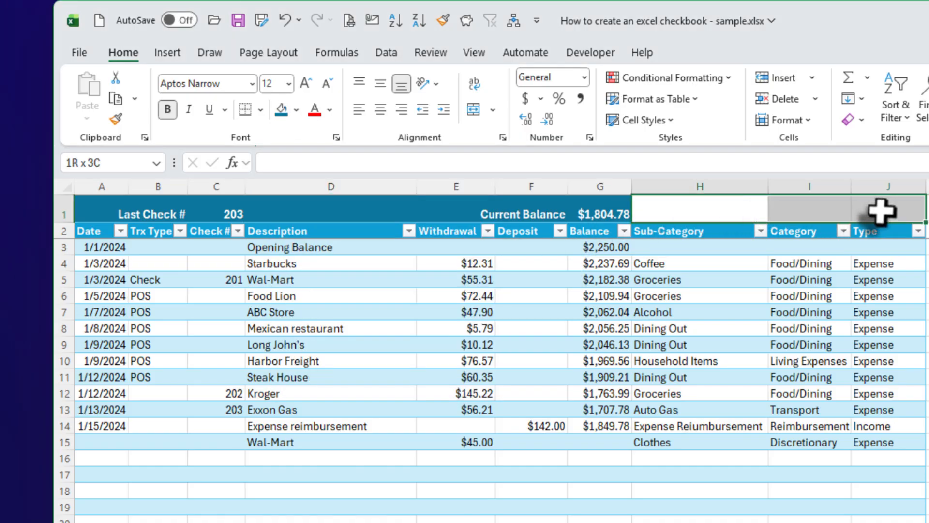
pyautogui.click(297, 110)
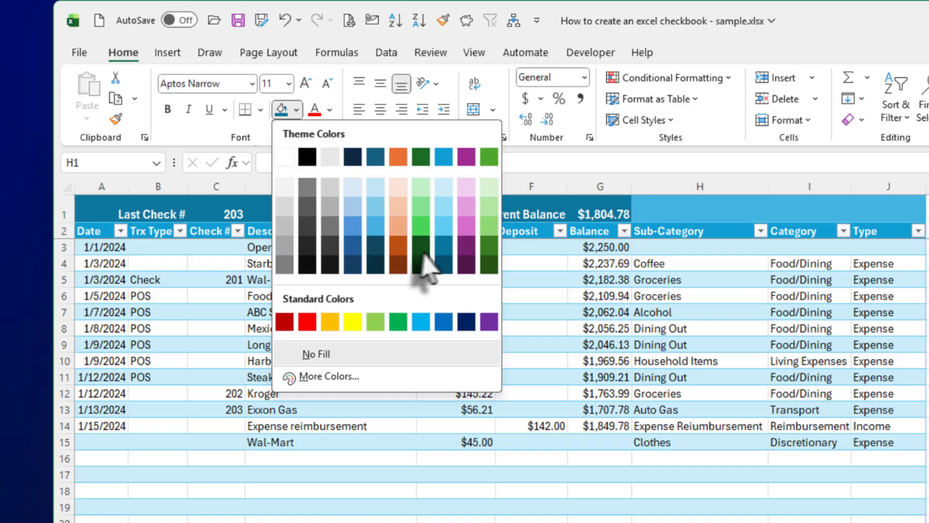
pyautogui.click(443, 247)
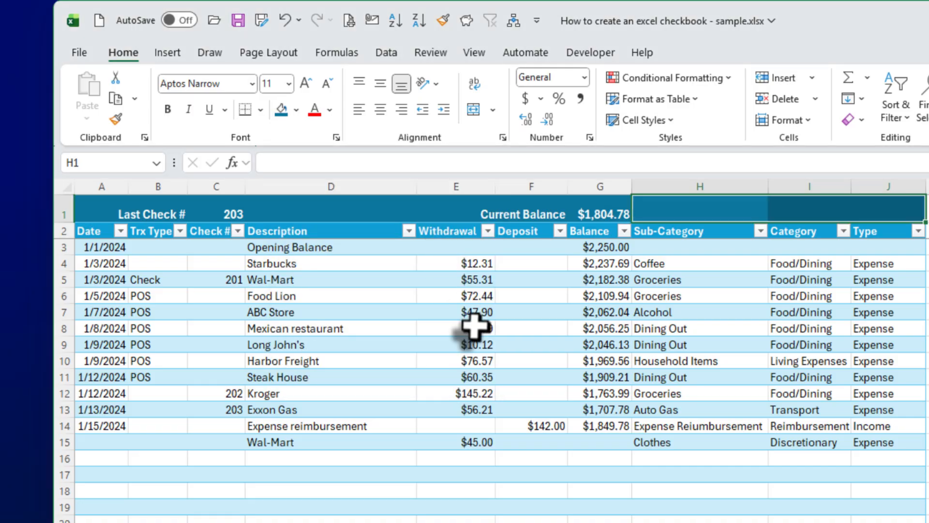
pyautogui.click(474, 326)
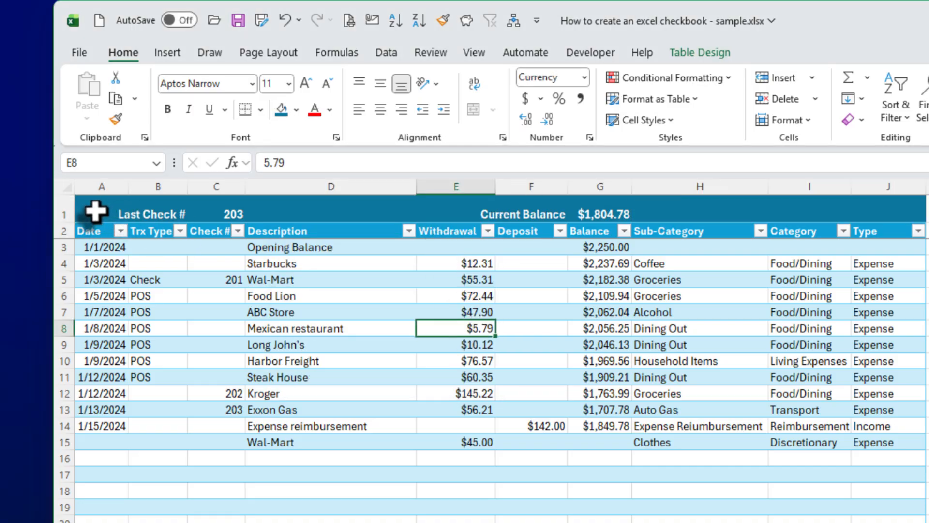
# Vertically center the contents of the header band A1:J1 with middle alignment.
pyautogui.moveTo(96, 211); pyautogui.dragTo(886, 215)
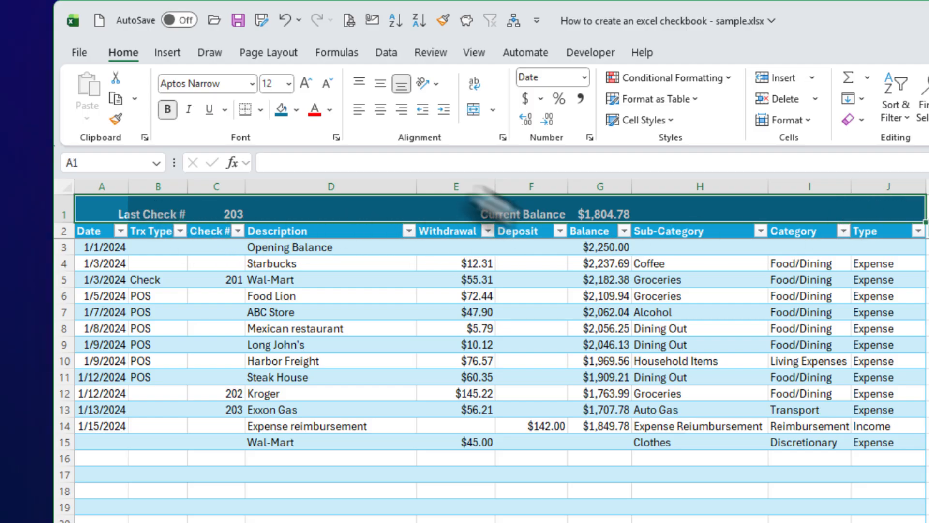
pyautogui.click(380, 83)
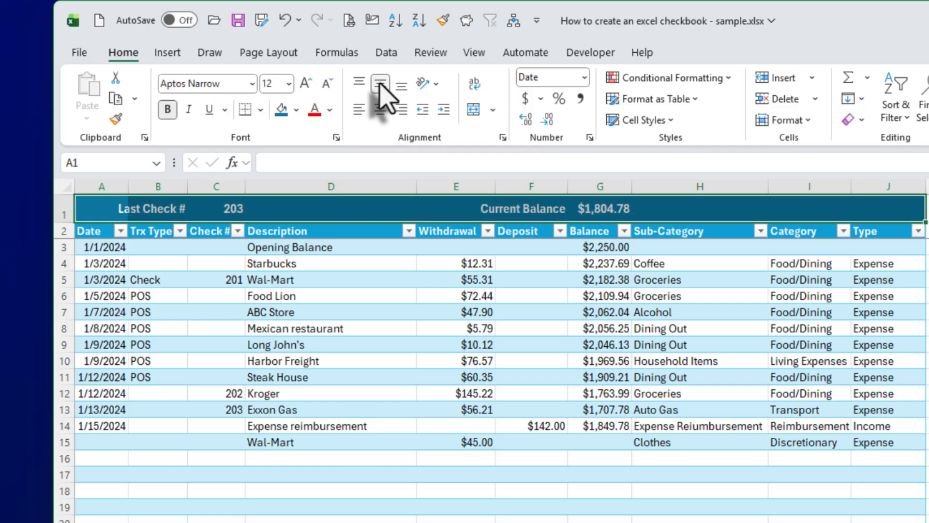
pyautogui.click(395, 331)
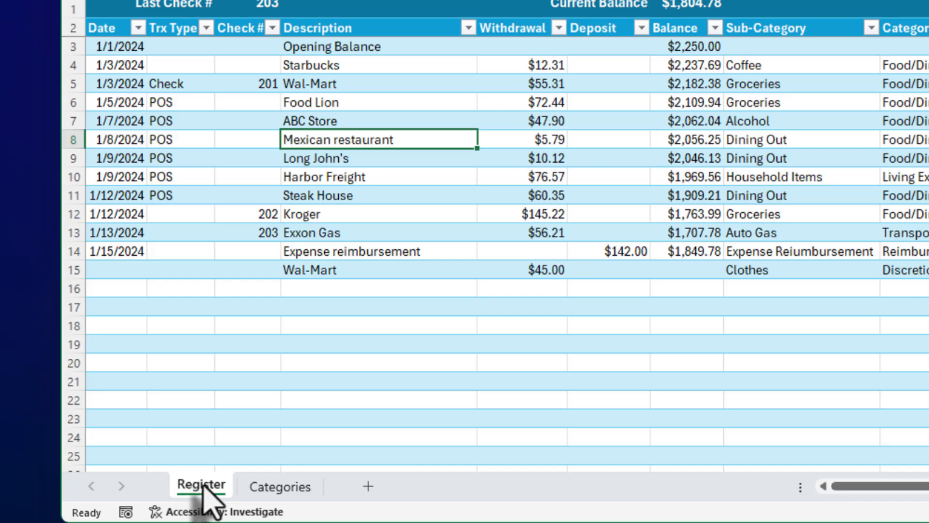
# Create a copy of the Register sheet in the same workbook, placed before the Categories sheet.
pyautogui.rightClick(203, 485)
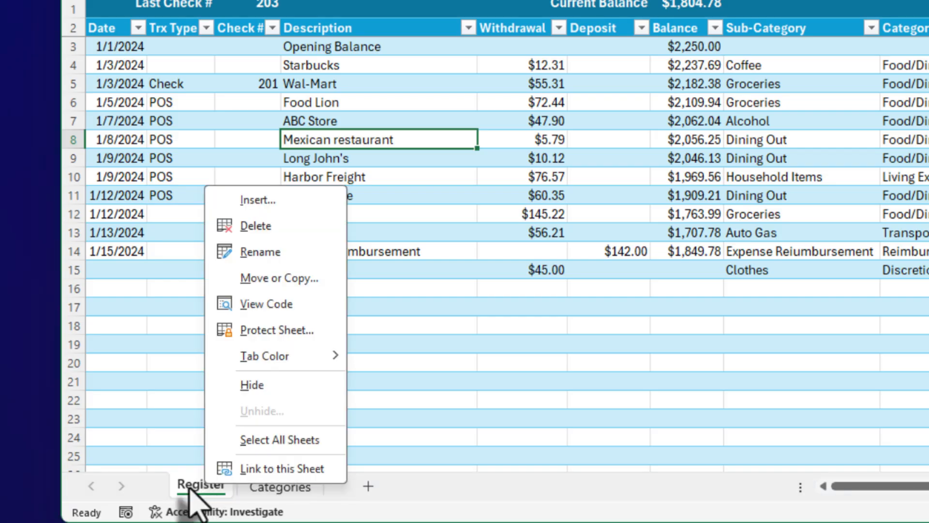
pyautogui.click(277, 280)
pyautogui.click(174, 417)
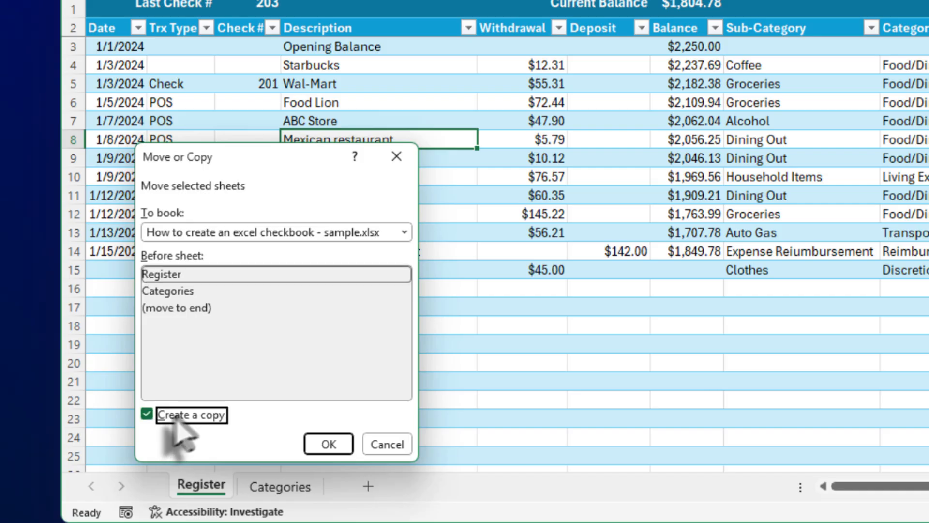
pyautogui.click(171, 292)
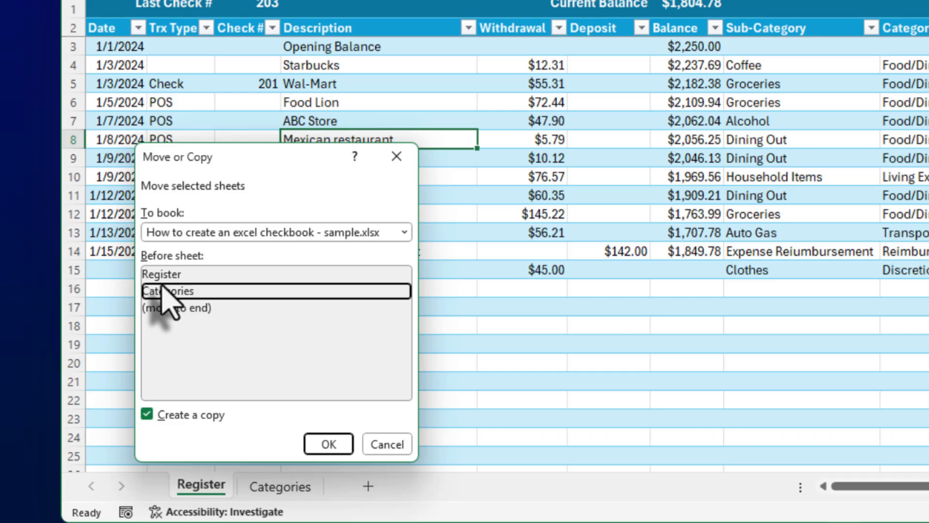
pyautogui.click(330, 444)
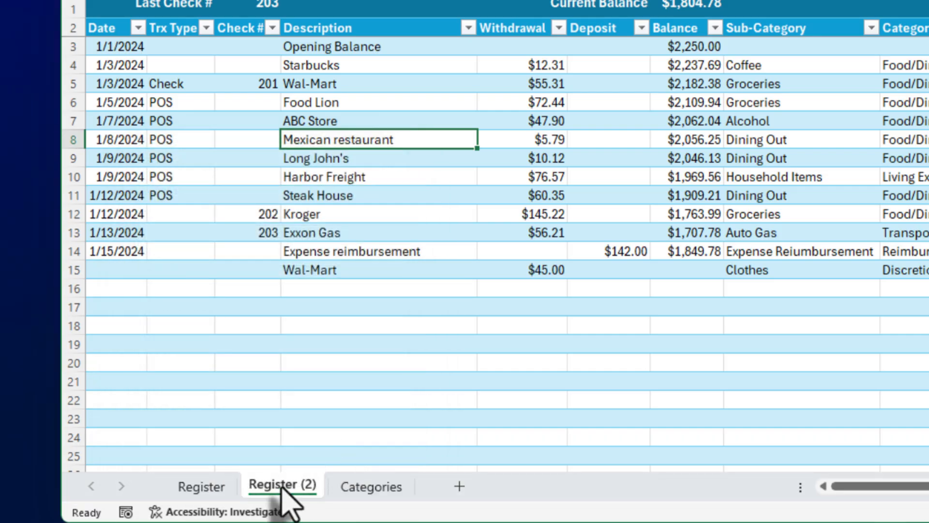
# Rename the copied register sheet as Joint.
pyautogui.rightClick(287, 486)
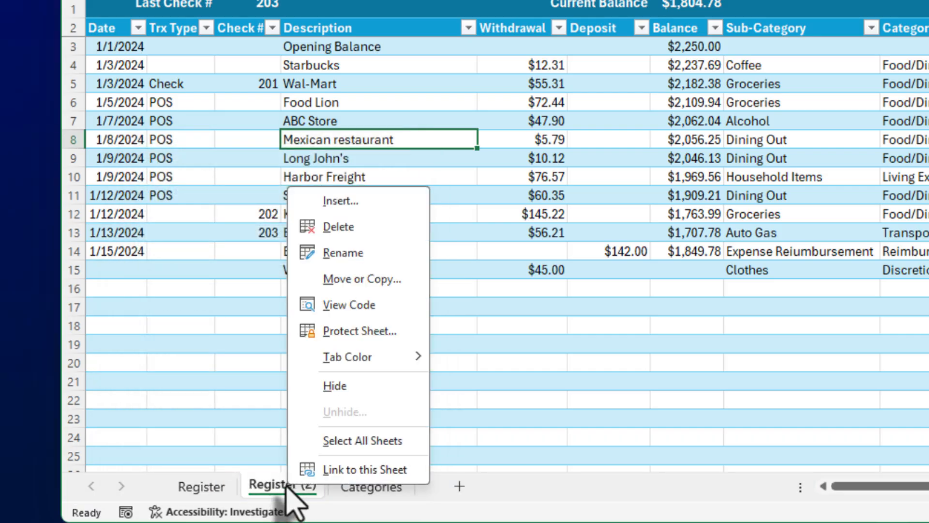
pyautogui.click(363, 250)
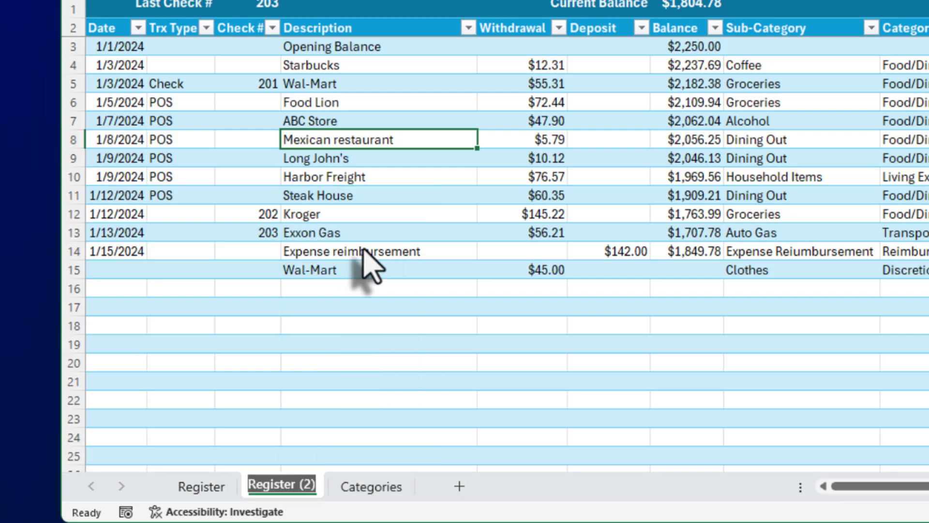
pyautogui.write('Joint')
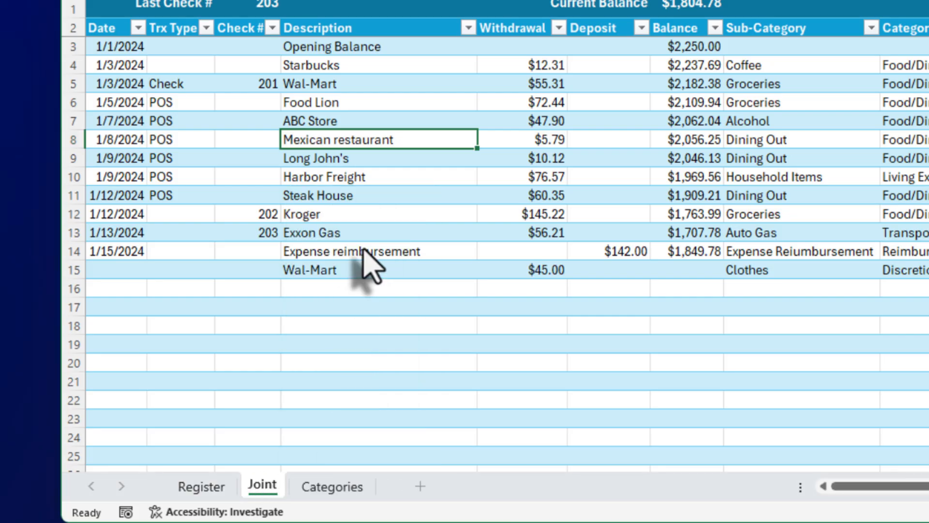
# Rename the original Register sheet as Main Checking.
pyautogui.rightClick(202, 487)
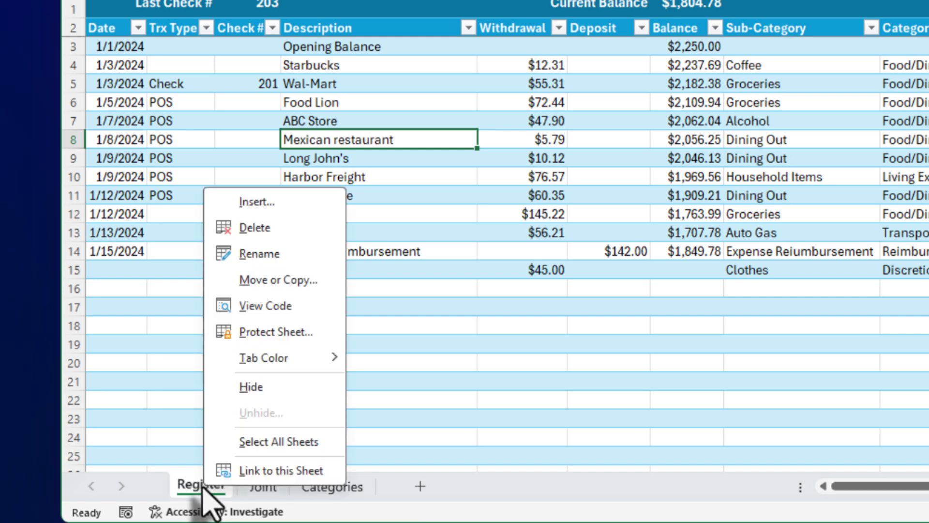
pyautogui.click(250, 253)
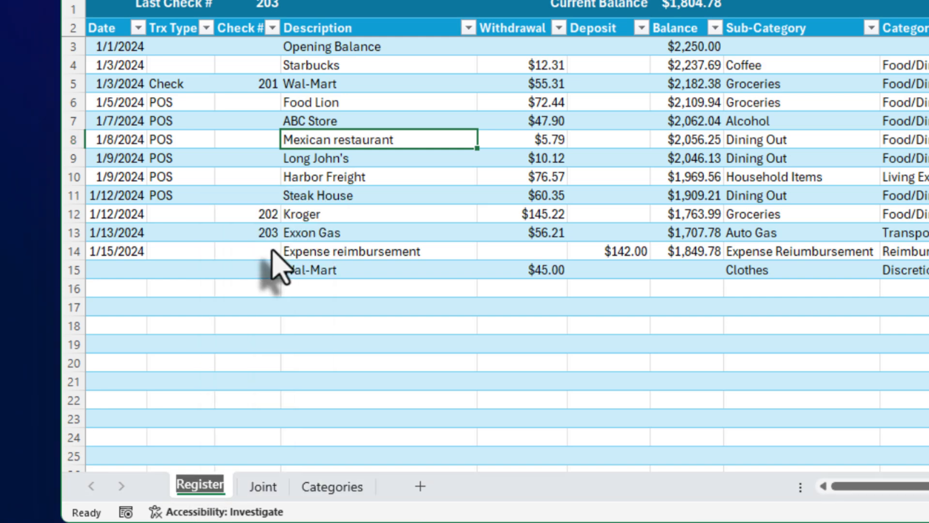
pyautogui.write('Main Checking')
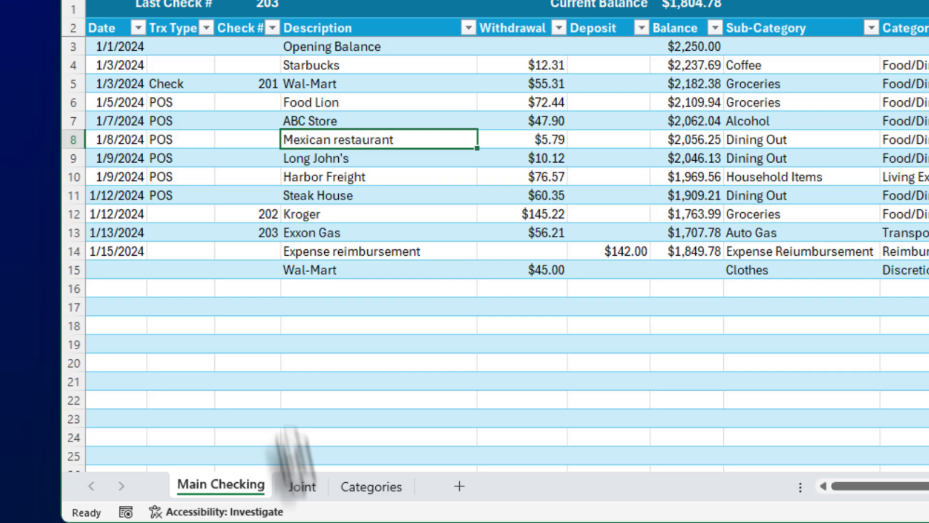
# Apply the dark green table style with light green banded rows to the register table on the Joint sheet.
pyautogui.click(302, 487)
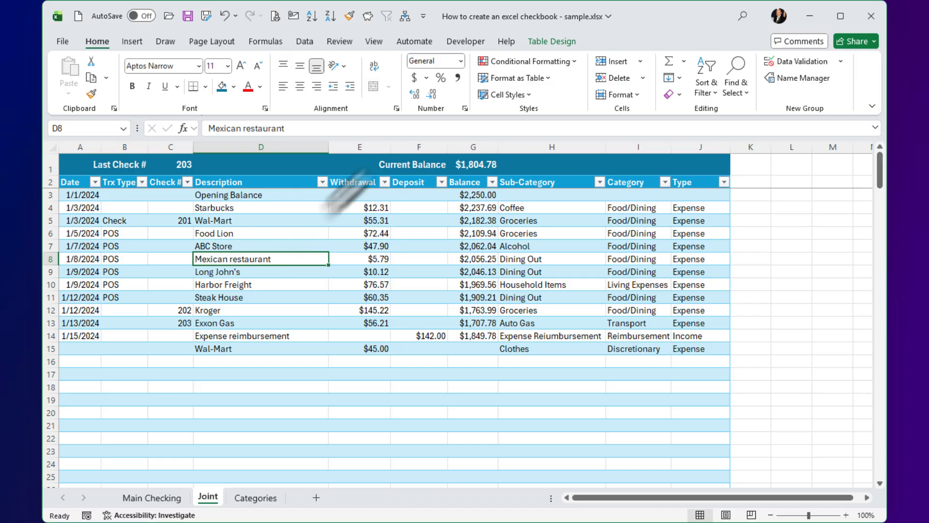
pyautogui.click(551, 39)
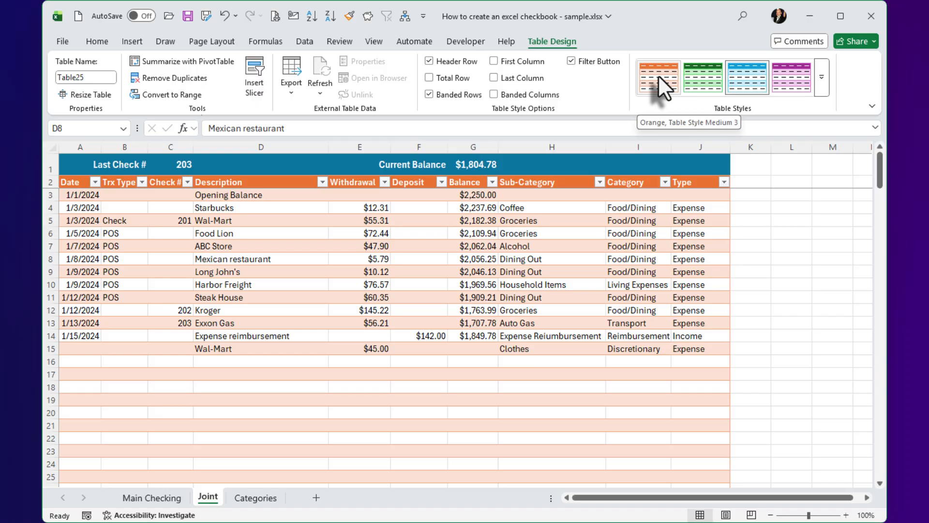
pyautogui.click(703, 82)
pyautogui.click(205, 375)
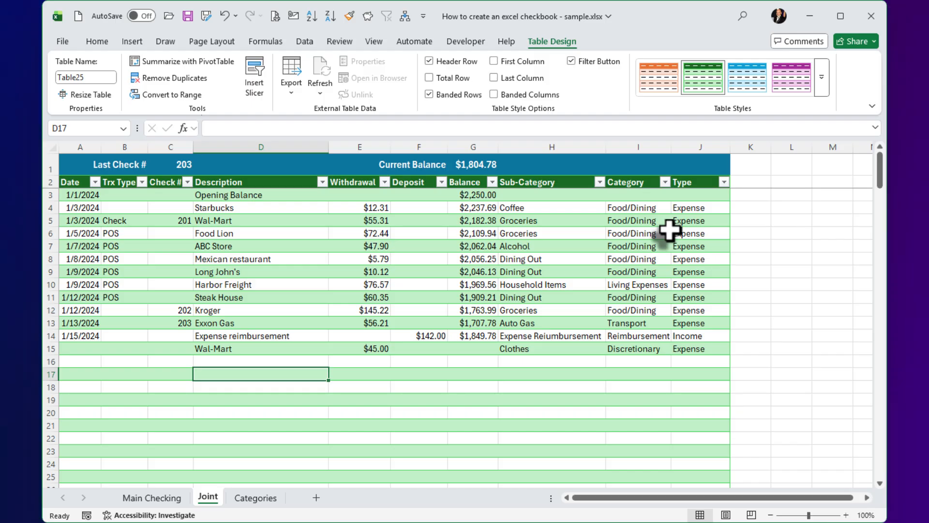
# Switch to the Basic Excel Checkbook for YT VIDEO workbook and compare its income and expense report for 2025 and 2024, ending on 2025.
pyautogui.hotkey('alt', 'Tab')
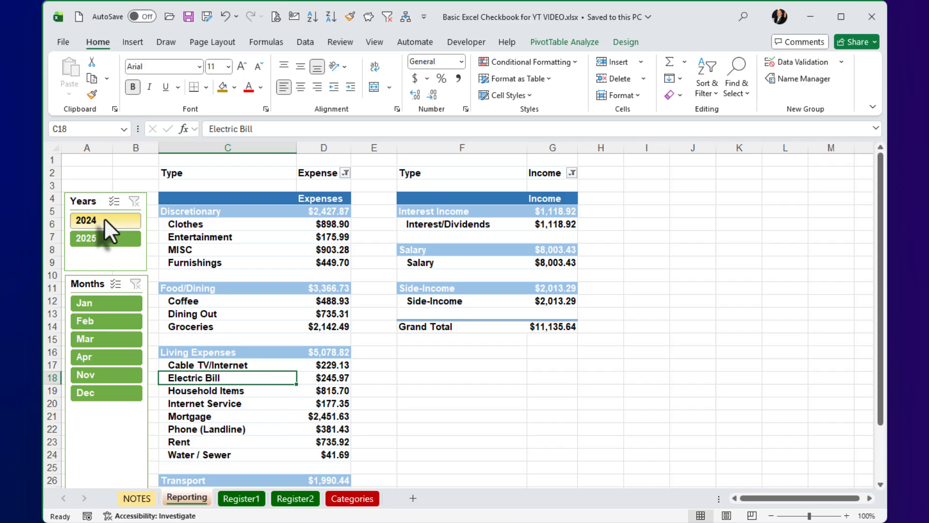
pyautogui.click(95, 239)
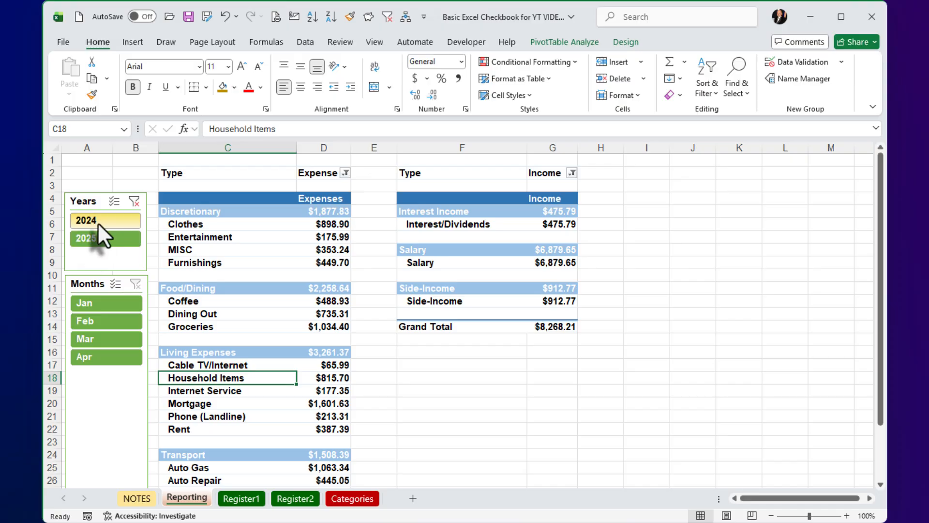
pyautogui.click(97, 222)
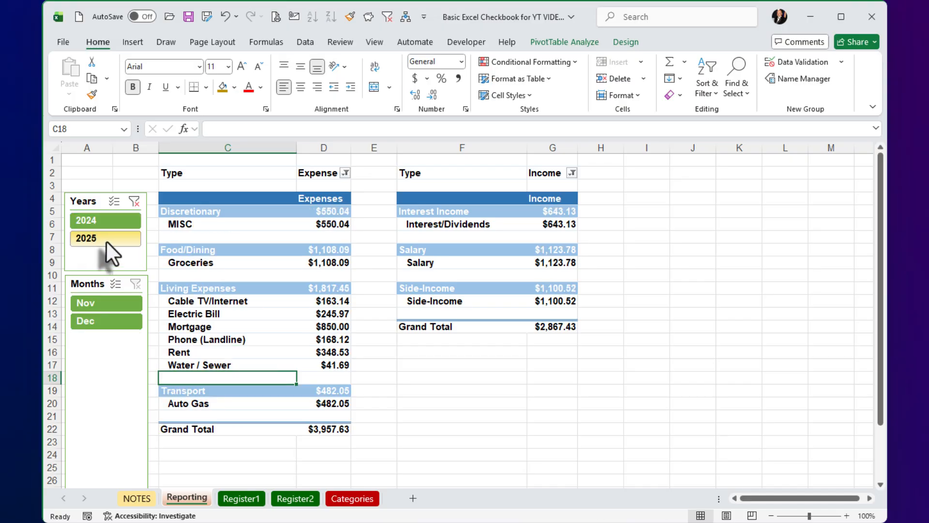
pyautogui.click(104, 239)
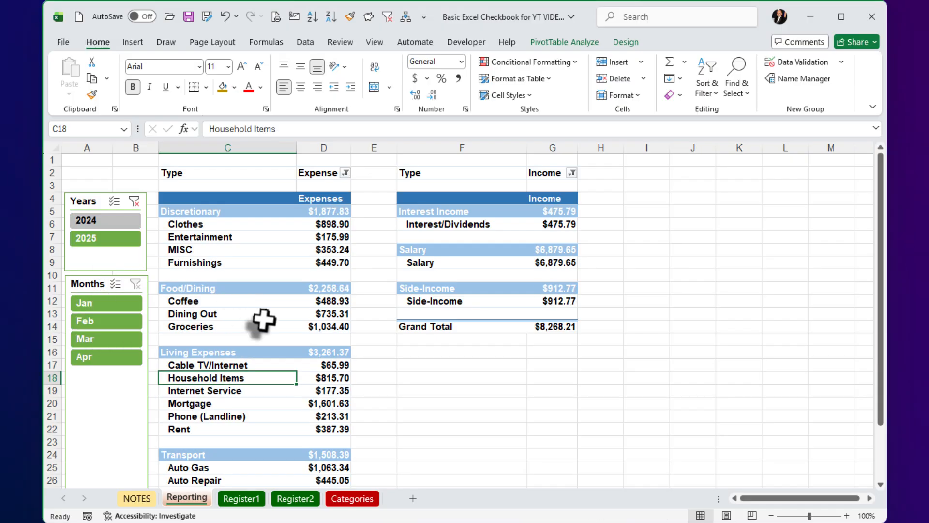